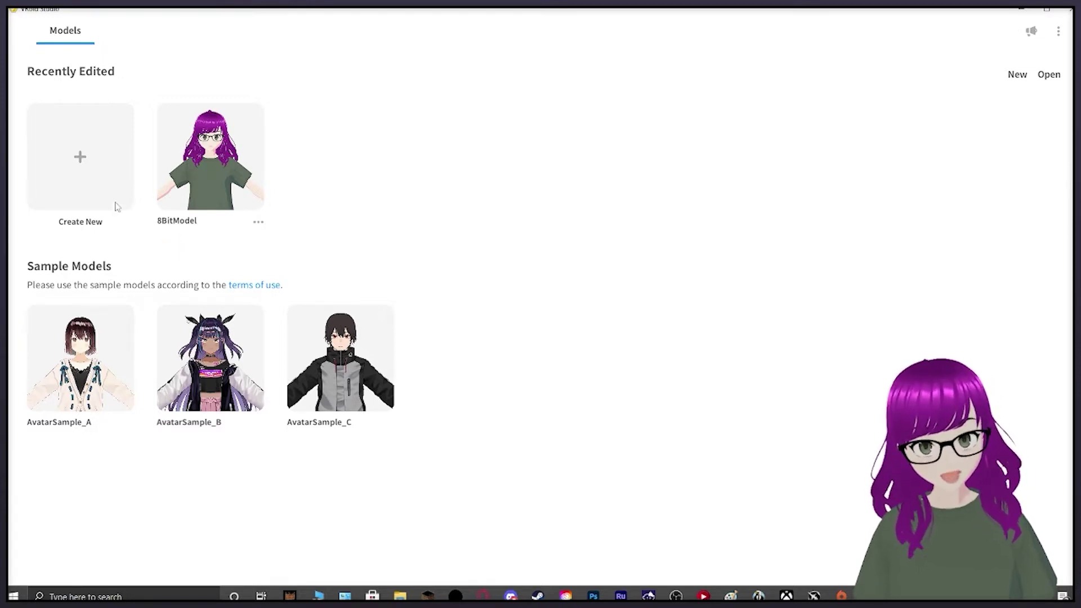
Create a new model from the Fem base.
click(91, 142)
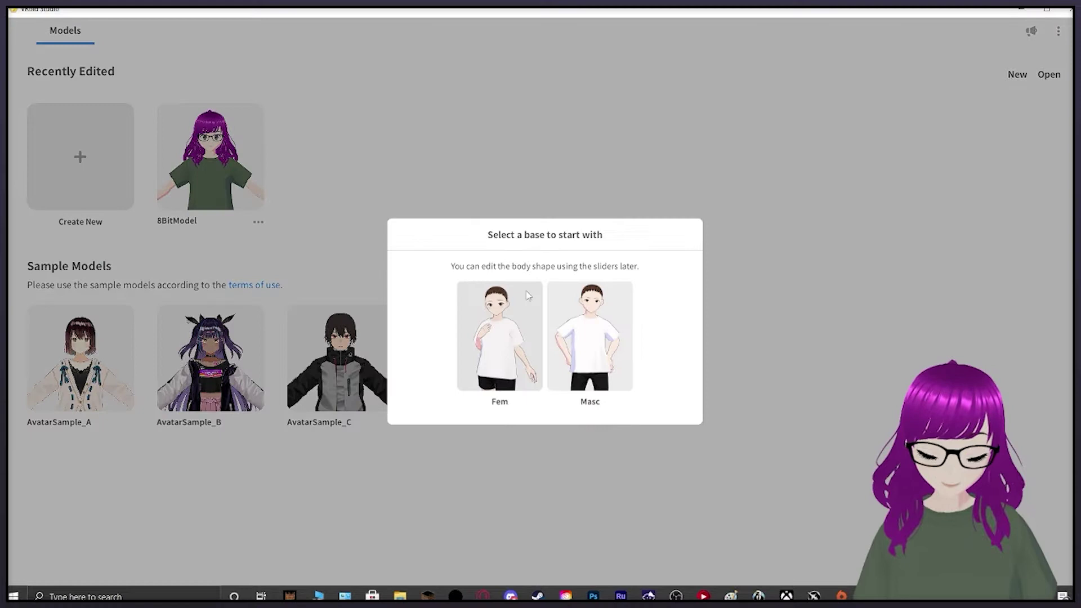
click(522, 327)
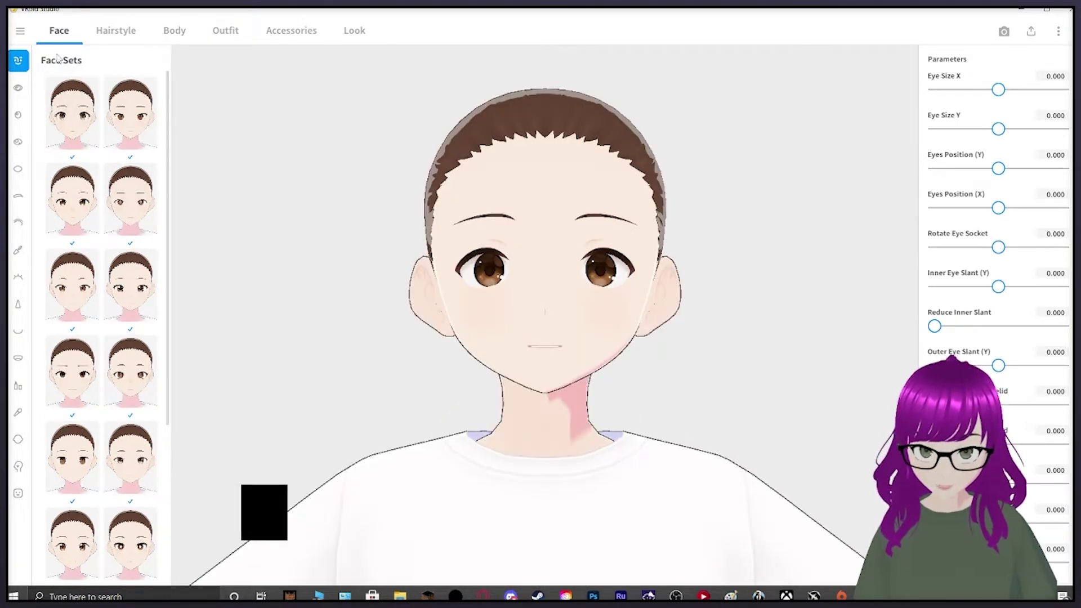
Look through the face part categories, from Eyes Sets, Irises and Eye Highlights through Eyelashes, Nose and Lips to the face shape.
click(19, 88)
click(18, 115)
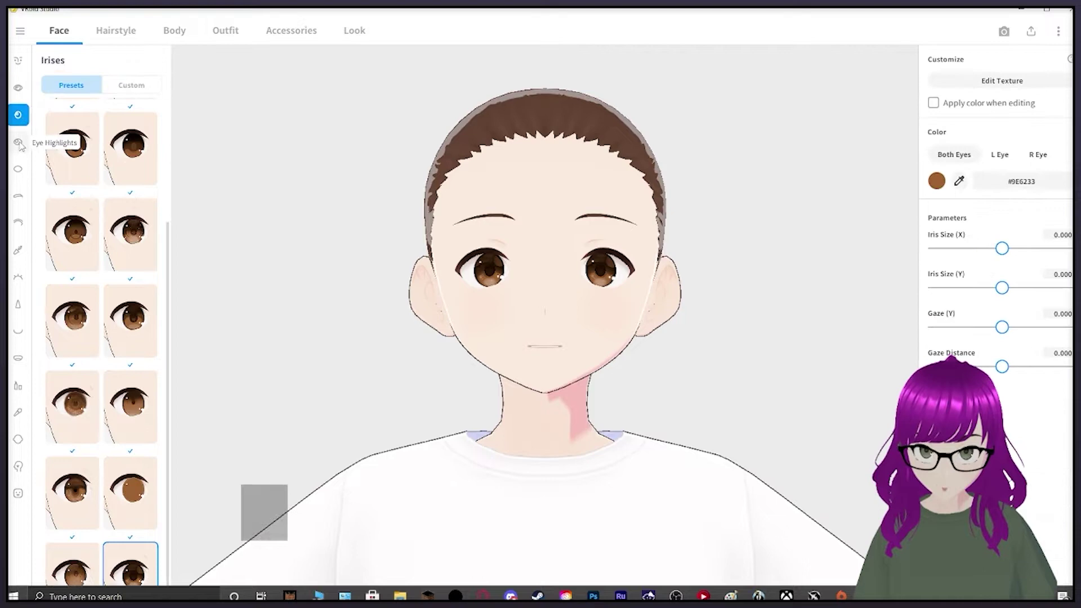
click(18, 142)
click(19, 168)
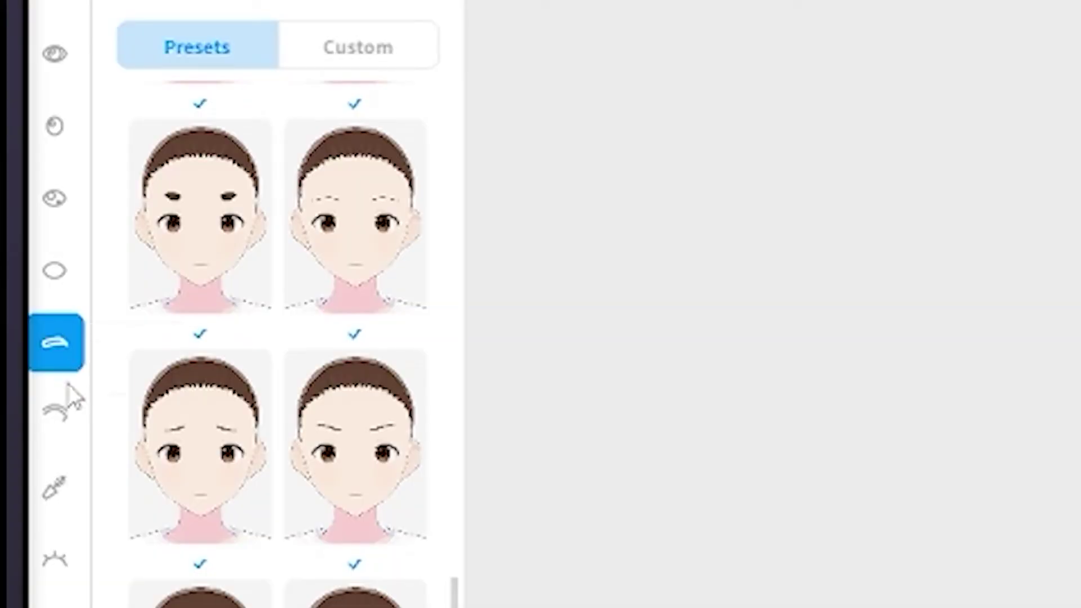
click(21, 221)
click(52, 506)
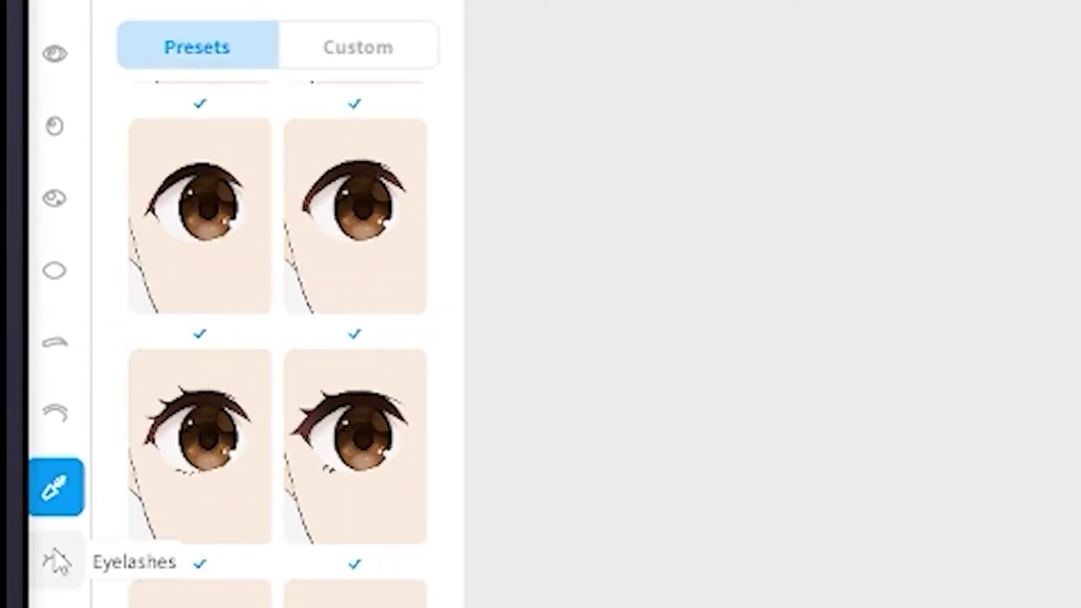
click(54, 560)
click(52, 192)
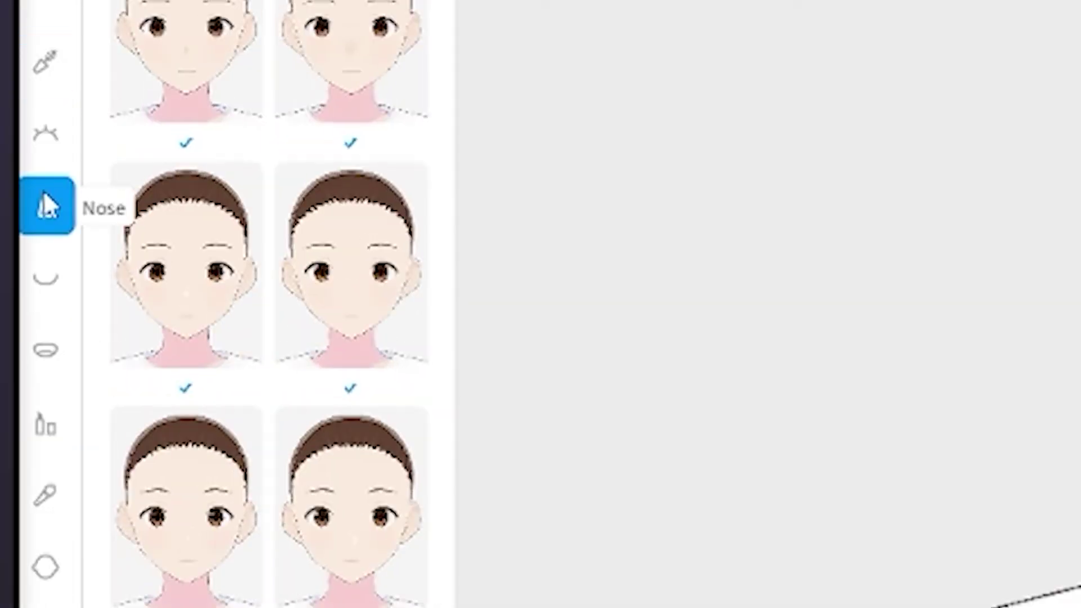
click(48, 282)
click(46, 351)
click(52, 425)
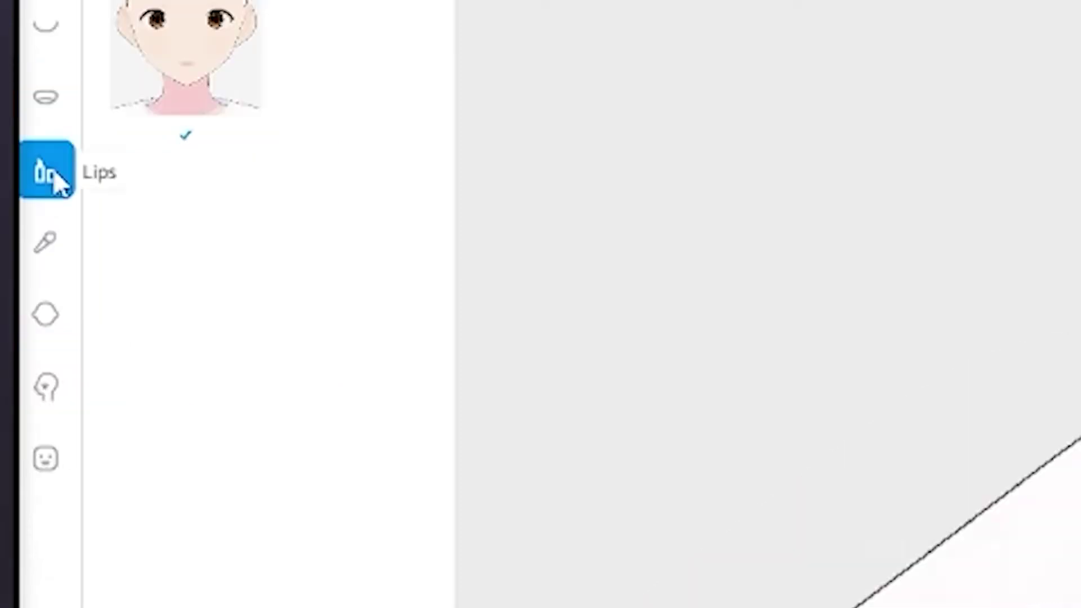
click(48, 249)
click(46, 319)
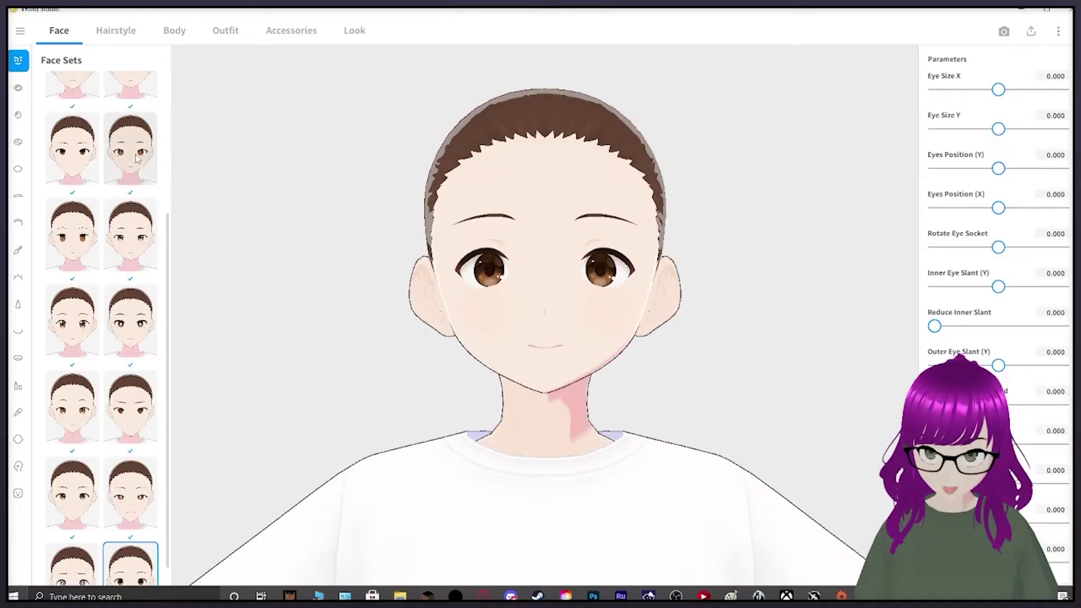
Apply the face set with long lashes and ring-shaped eye highlights, and open the eye sets.
click(137, 157)
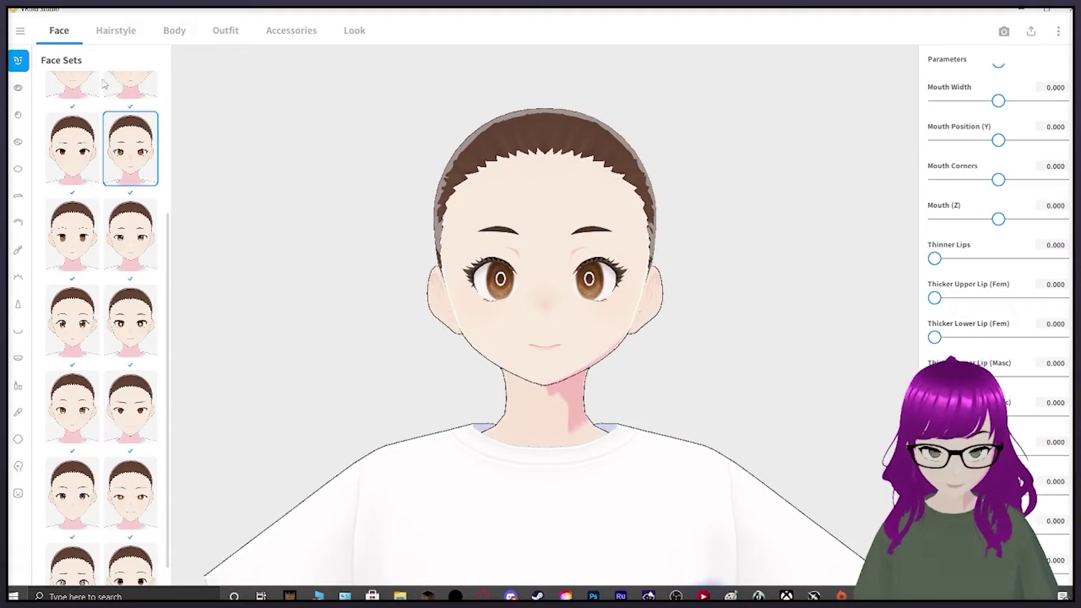
click(18, 88)
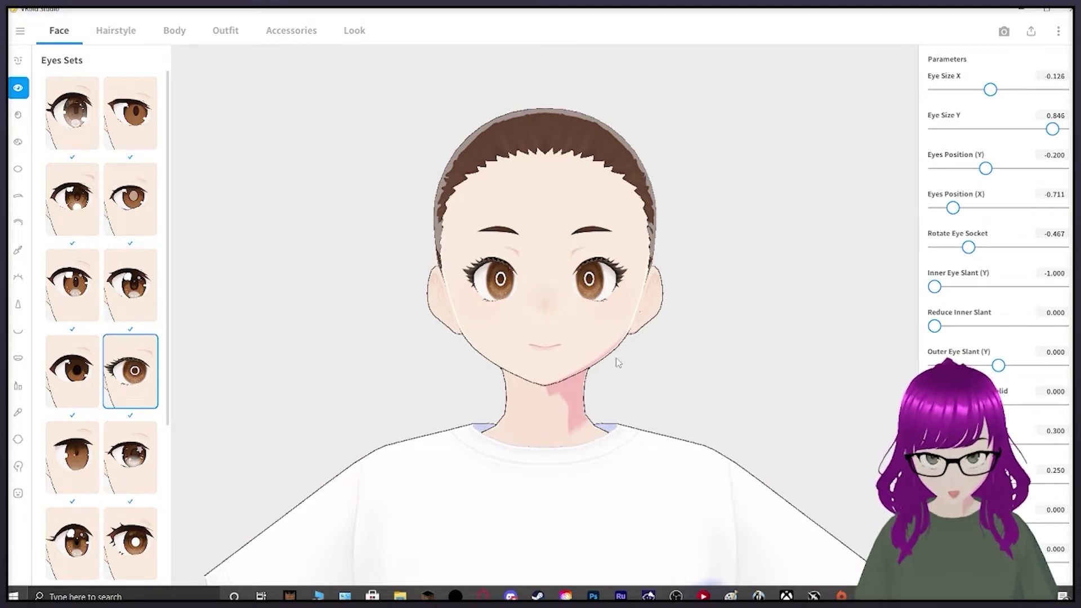
Recolor the irises, trying purple #611C63 before making one eye blue and the left eye olive #8F8457.
click(19, 116)
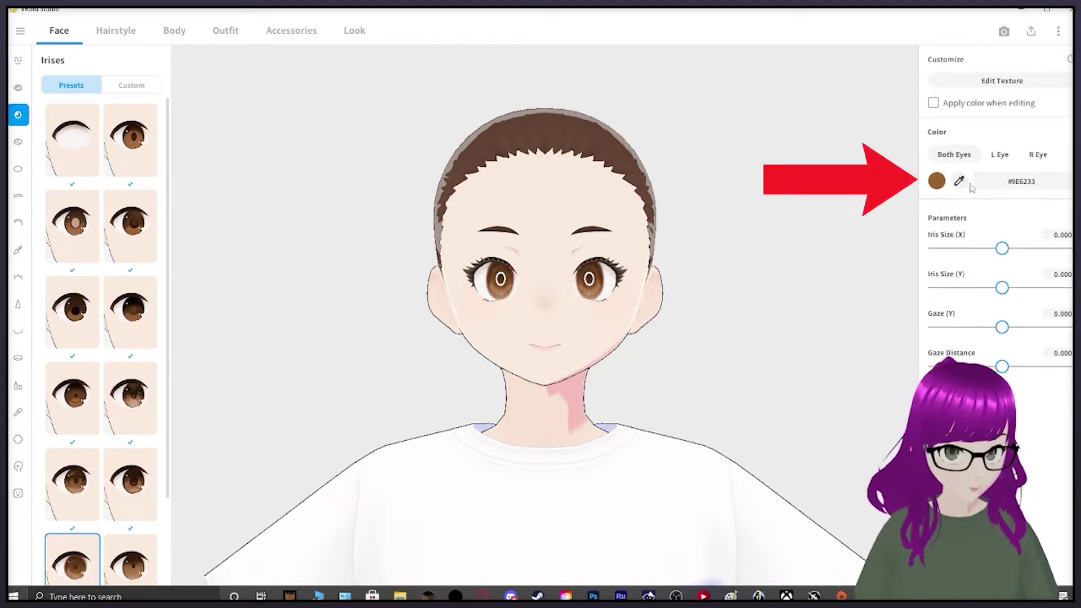
click(936, 181)
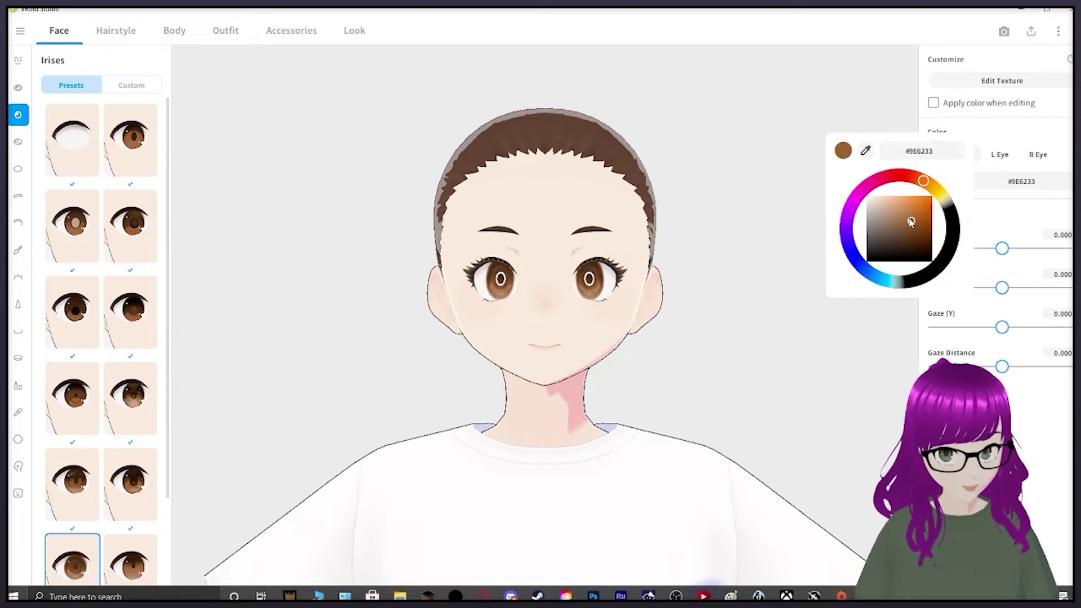
click(912, 214)
click(913, 236)
click(853, 204)
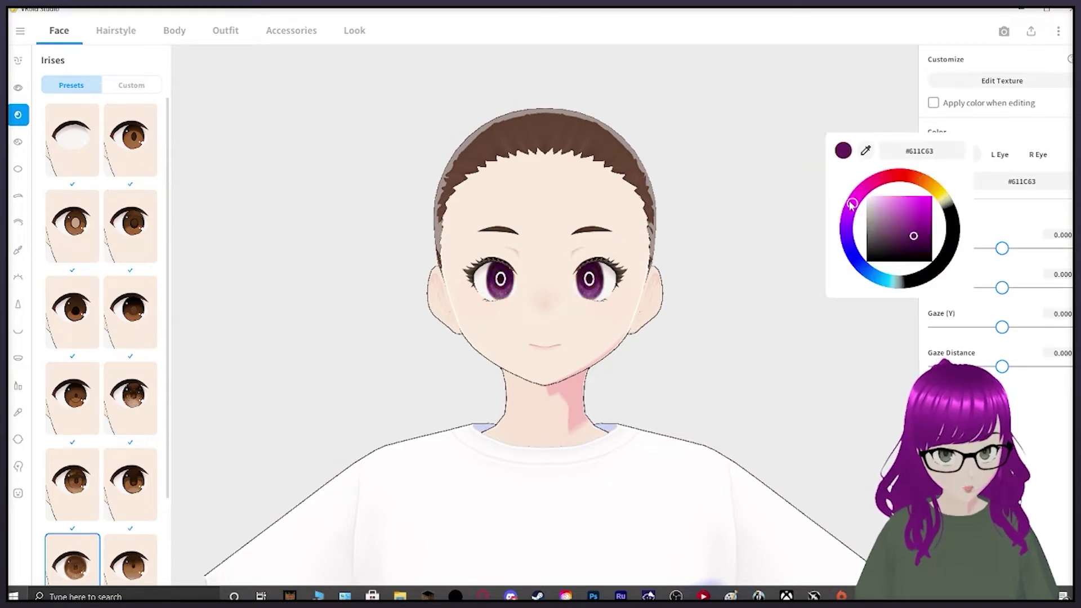
click(874, 275)
Try out the Iris Size (X), Iris Size (Y), Gaze (Y) and Gaze Distance parameters.
drag(1002, 248, 1030, 249)
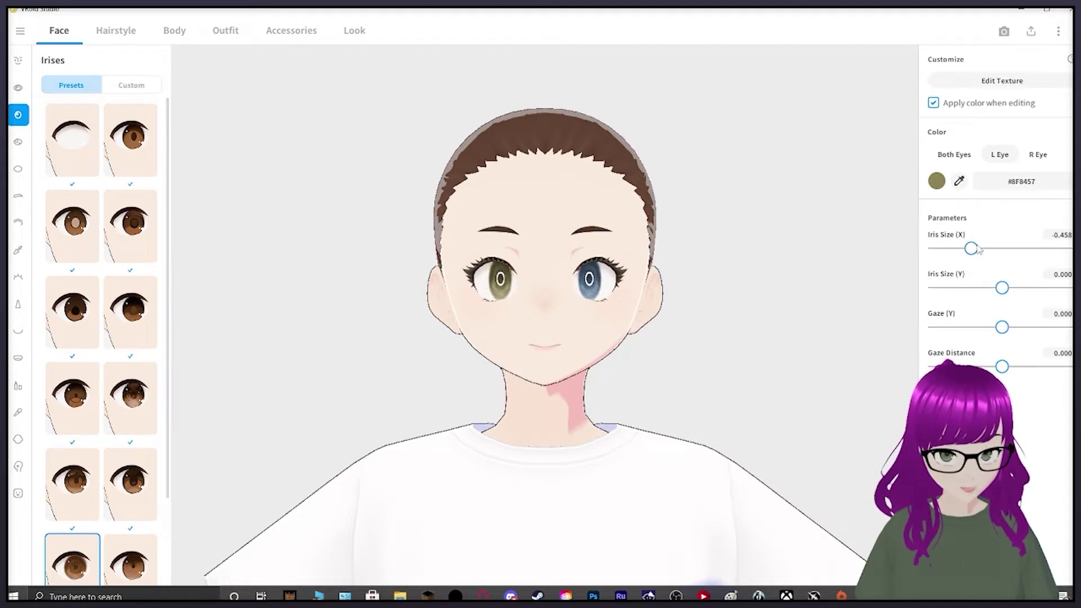
mouse_move(1003, 290)
mouse_down()
mouse_move(1025, 287)
mouse_move(986, 288)
mouse_up()
mouse_move(1002, 327)
mouse_down()
mouse_move(1046, 327)
mouse_move(993, 327)
mouse_up()
mouse_move(1001, 366)
mouse_down()
mouse_move(1058, 366)
mouse_move(996, 367)
mouse_up()
Compare two iris presets in the second row and apply the one with the pale round pupil.
click(121, 220)
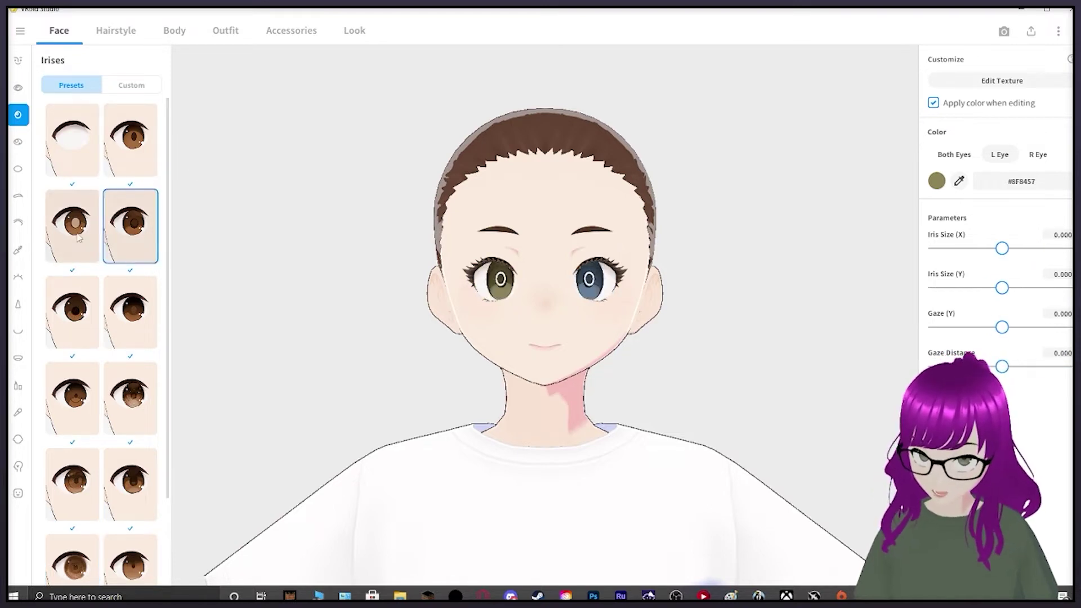
click(79, 237)
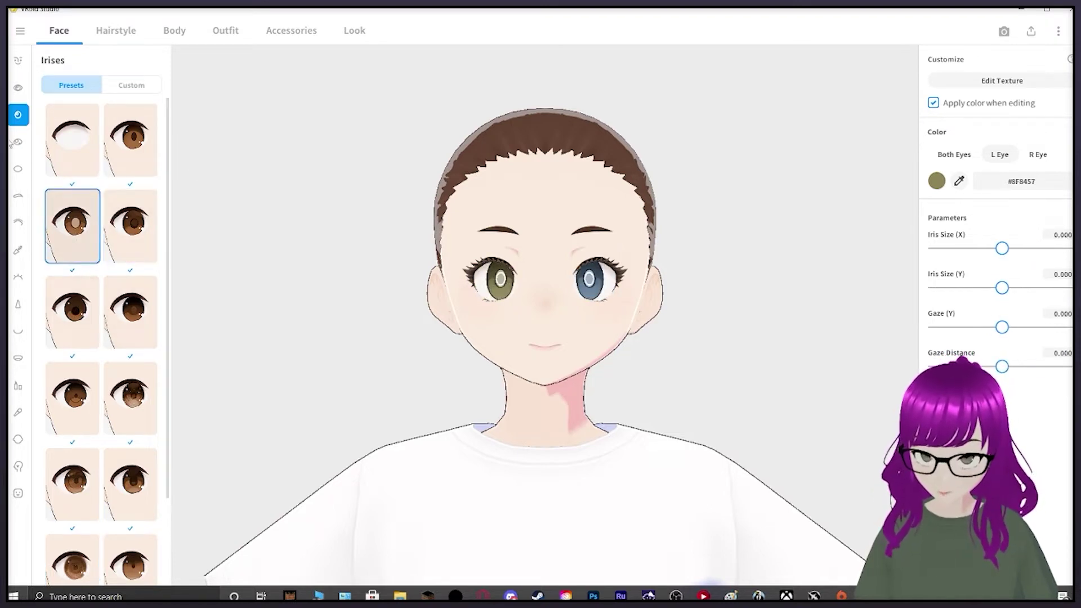
Compare several eye highlight presets and apply one with round white highlights low in the iris.
click(72, 139)
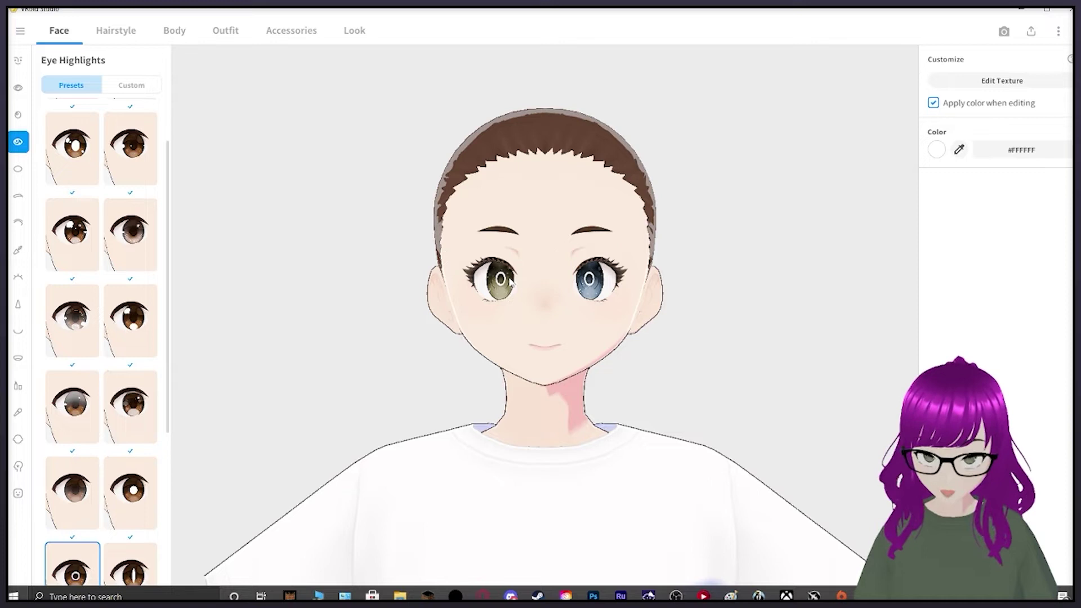
click(80, 147)
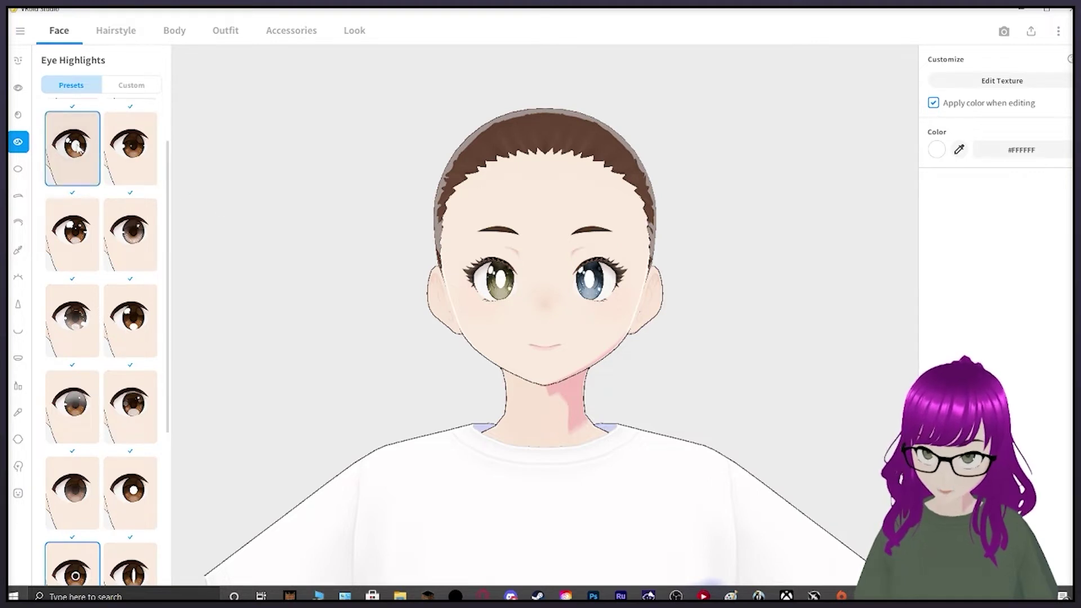
scroll(73, 152, up, 2)
click(69, 143)
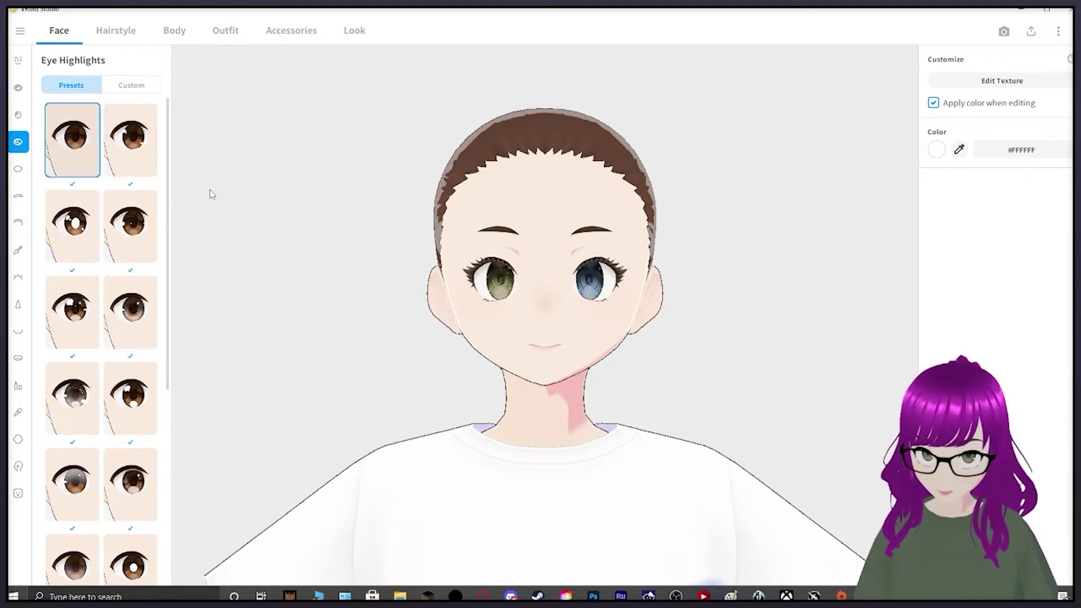
click(131, 141)
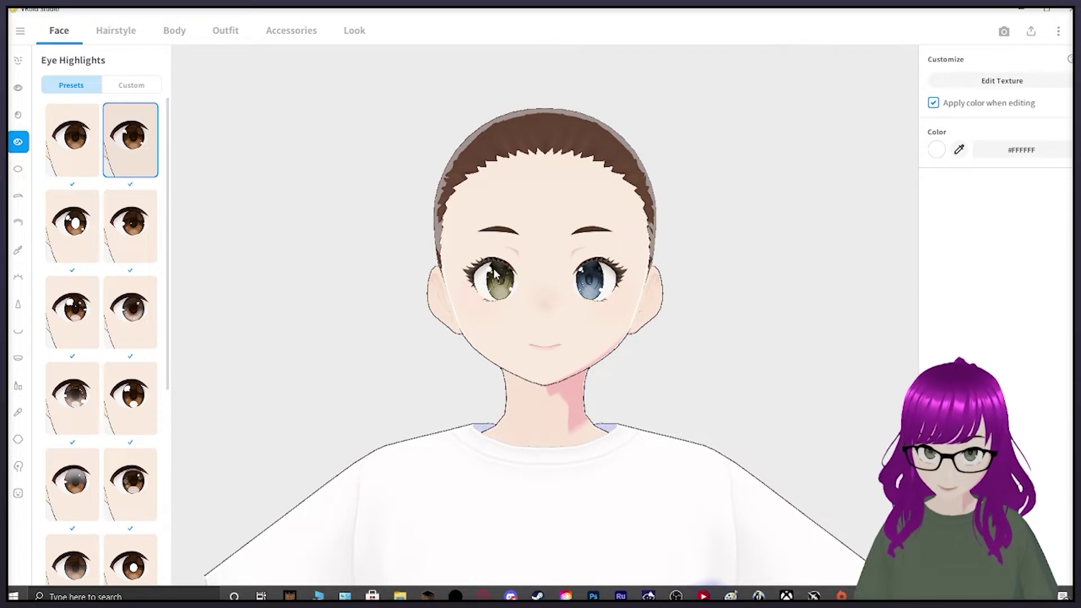
click(128, 407)
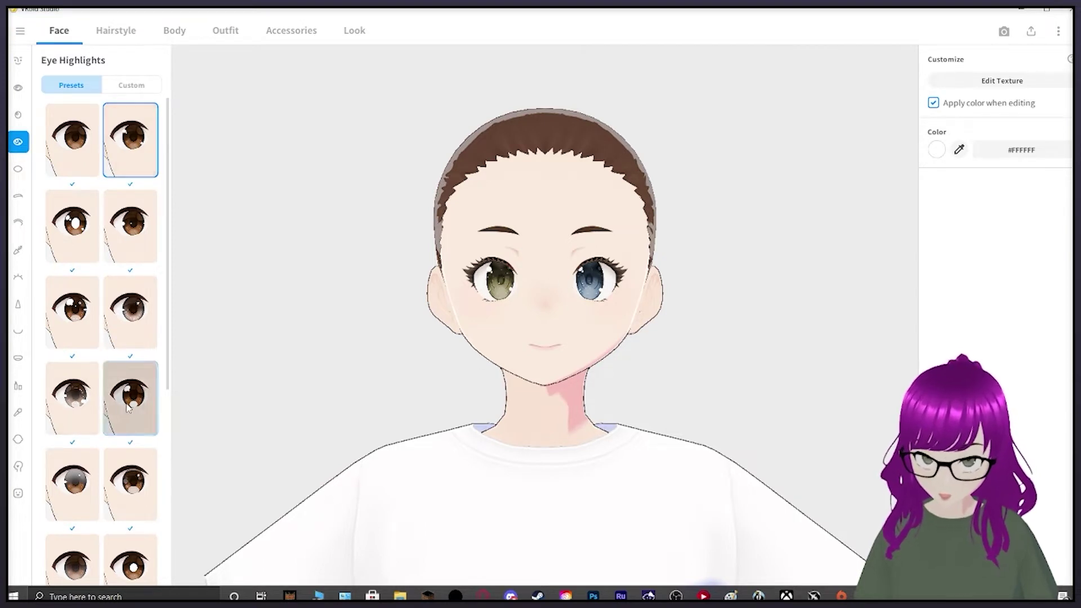
click(82, 397)
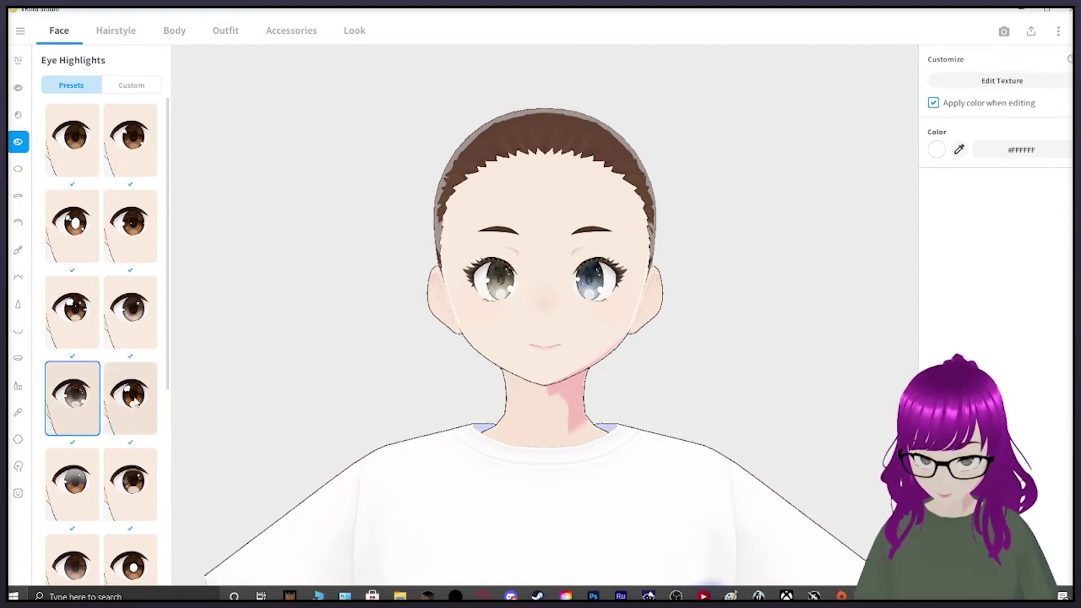
scroll(135, 402, down, 5)
click(135, 405)
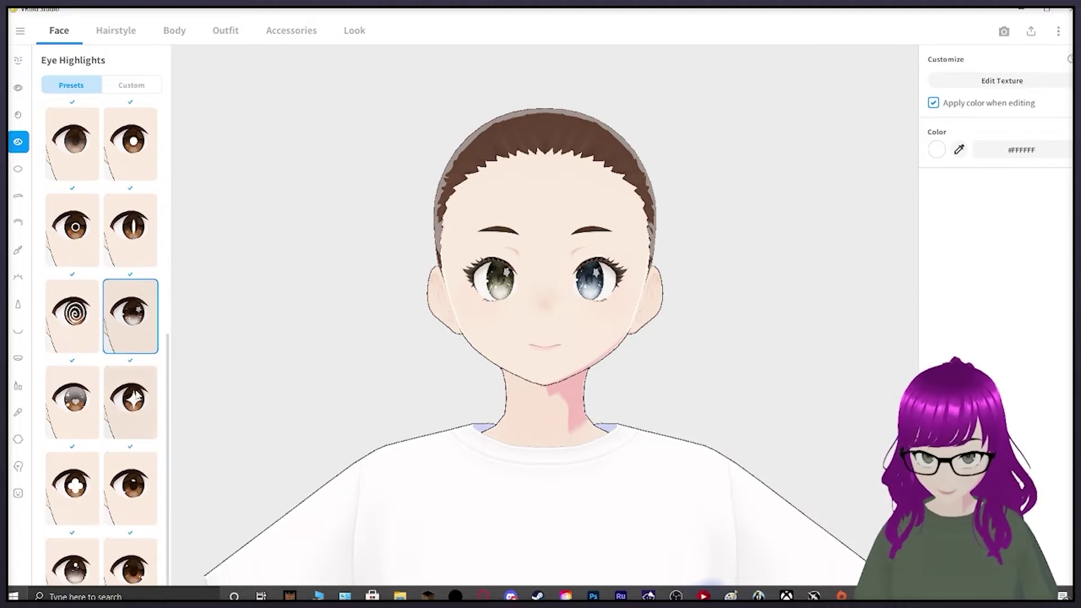
click(71, 404)
Compare the sclera presets and apply the third one.
click(18, 169)
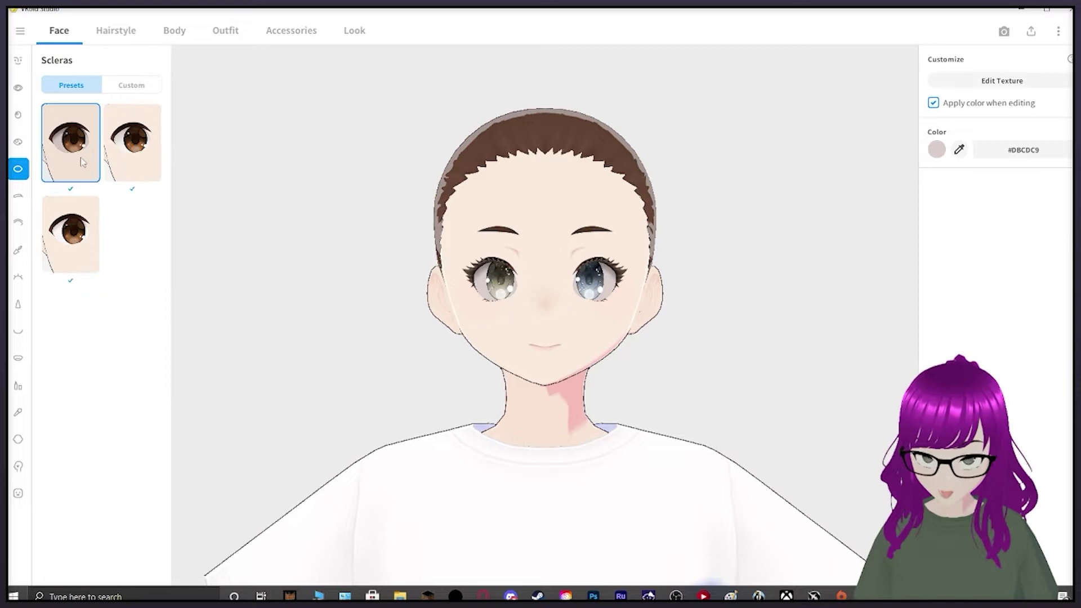
click(70, 234)
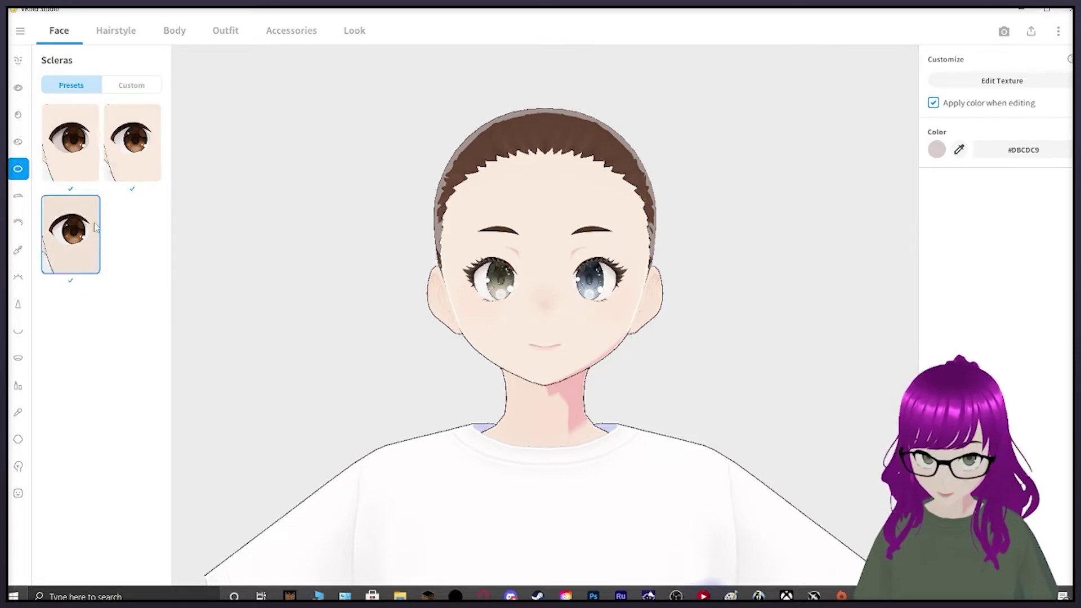
click(122, 147)
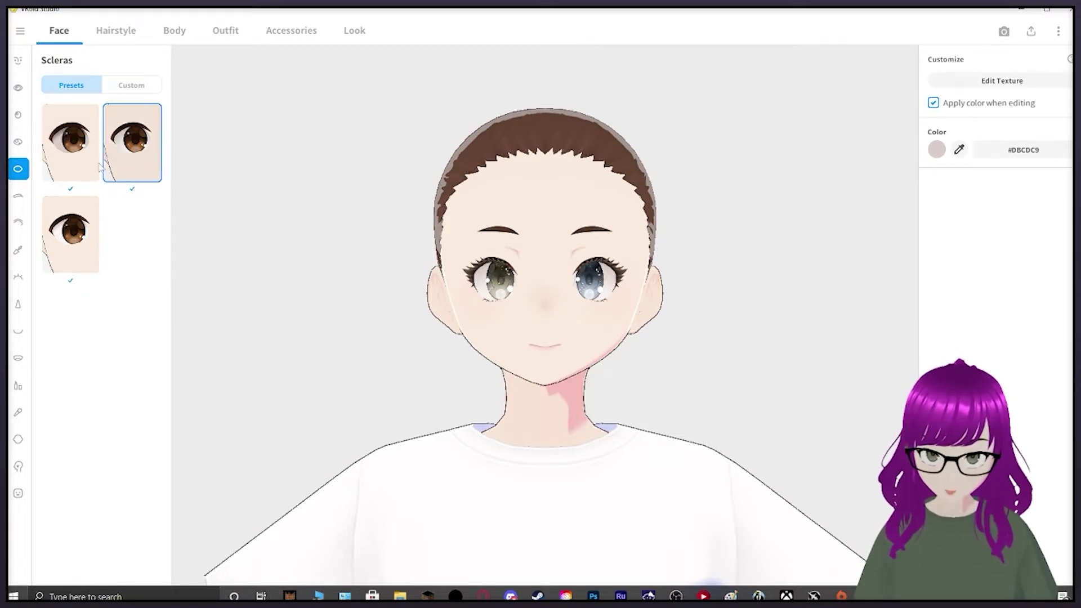
click(68, 248)
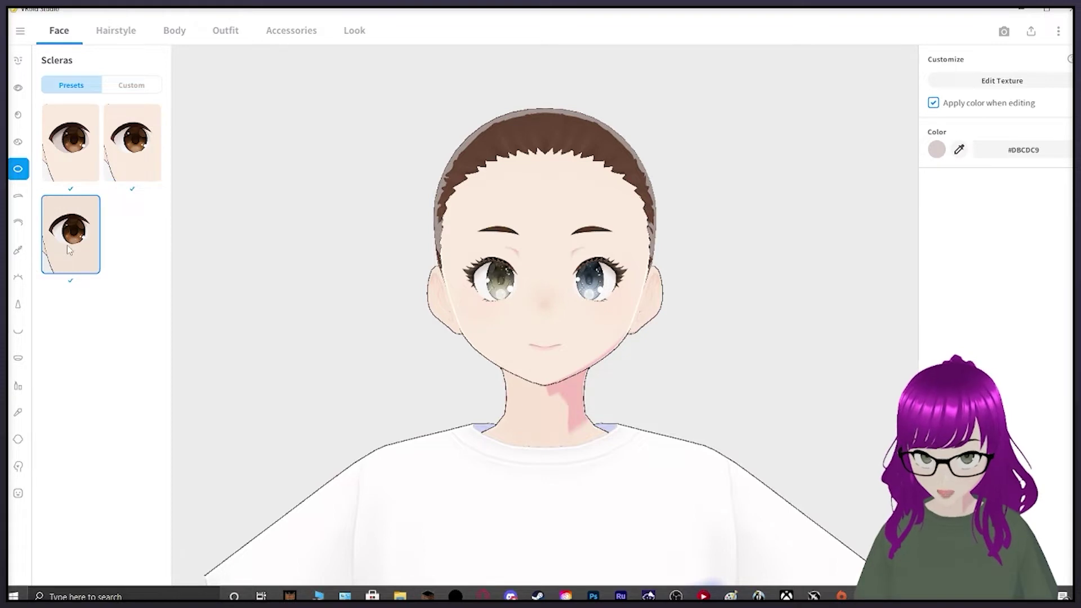
Create a custom eyebrow item and set its tilt to -0.217, Position (Y) to -0.250 and Position (X) to -0.433.
click(19, 196)
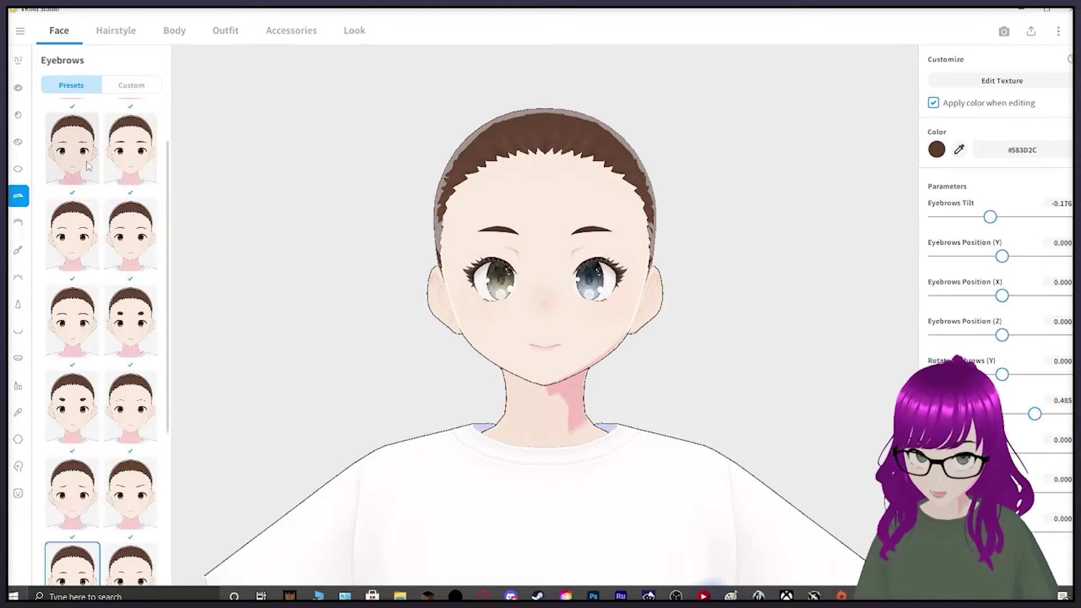
click(125, 86)
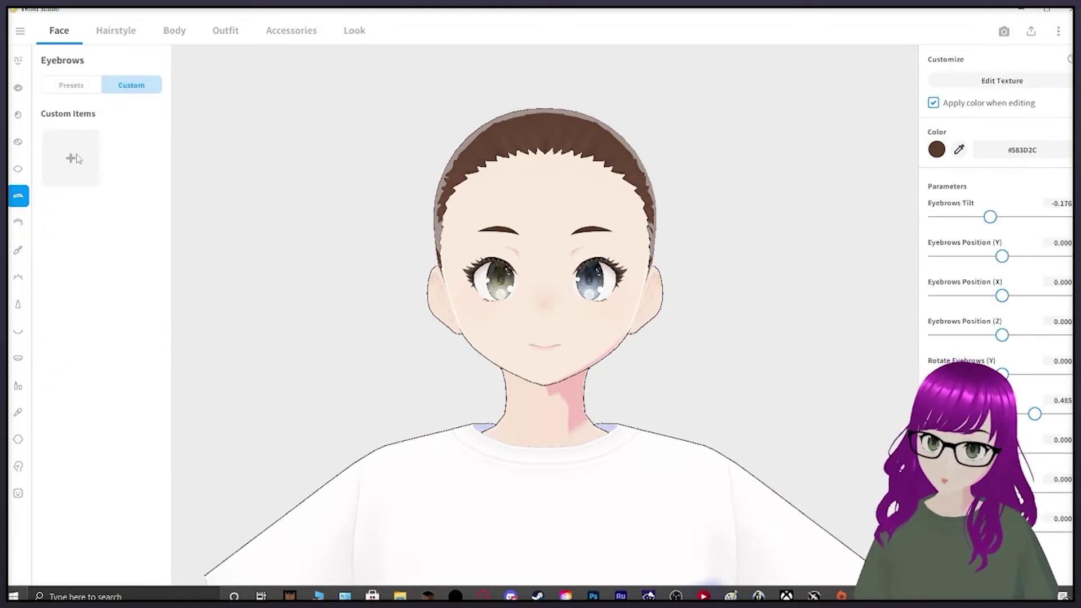
click(76, 161)
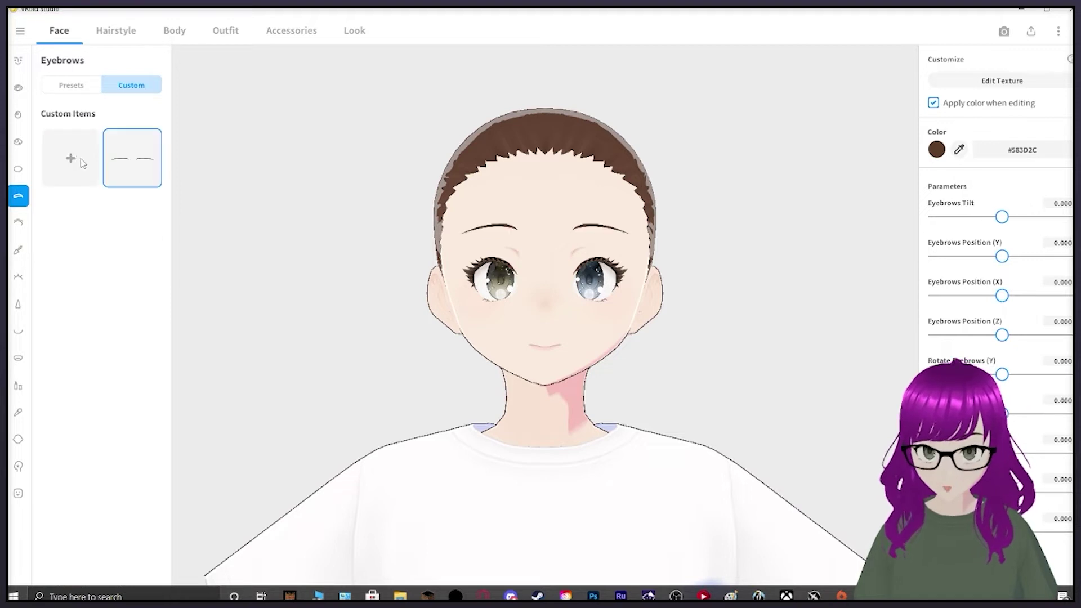
drag(1002, 217, 988, 217)
drag(1004, 257, 985, 257)
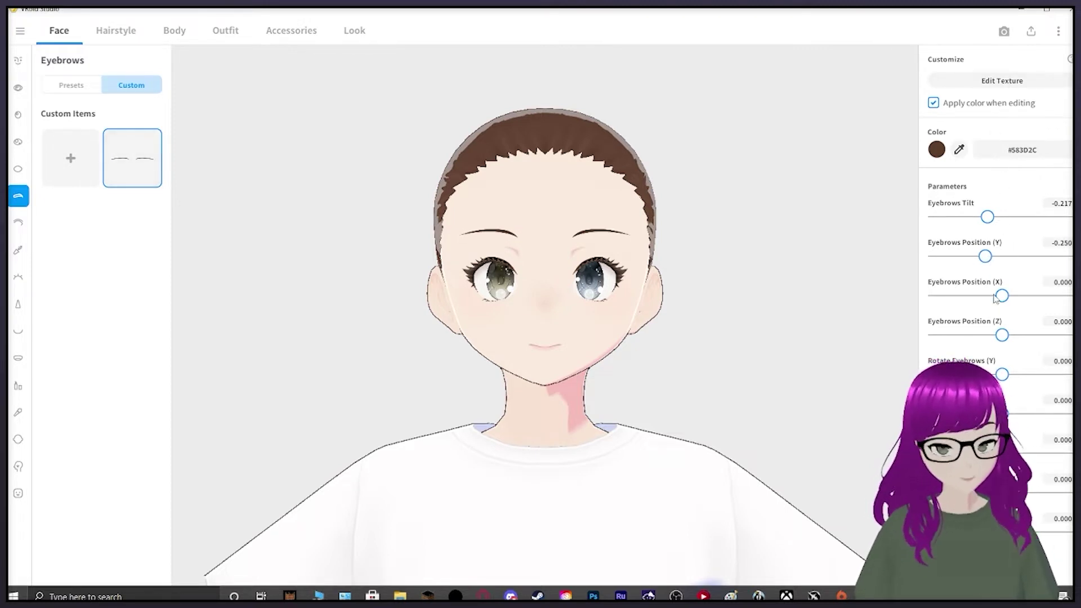
drag(1001, 296, 972, 296)
Replace the custom eyebrows with a thick, arched eyebrow preset.
click(71, 85)
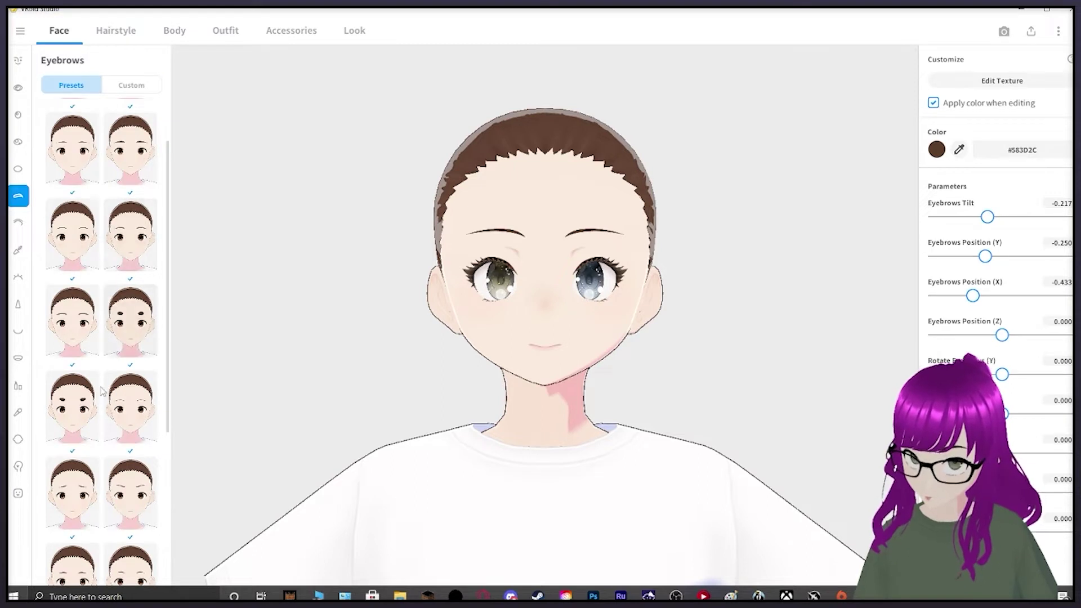
scroll(140, 242, down, 3)
click(72, 265)
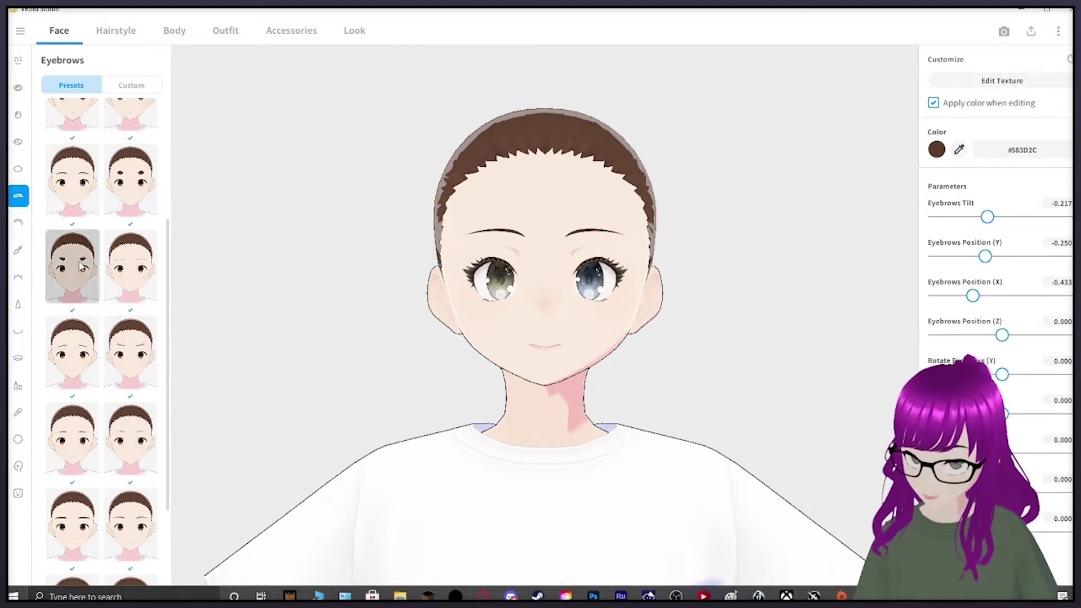
click(145, 383)
Try the two eyelid presets in the second row on the face.
click(18, 222)
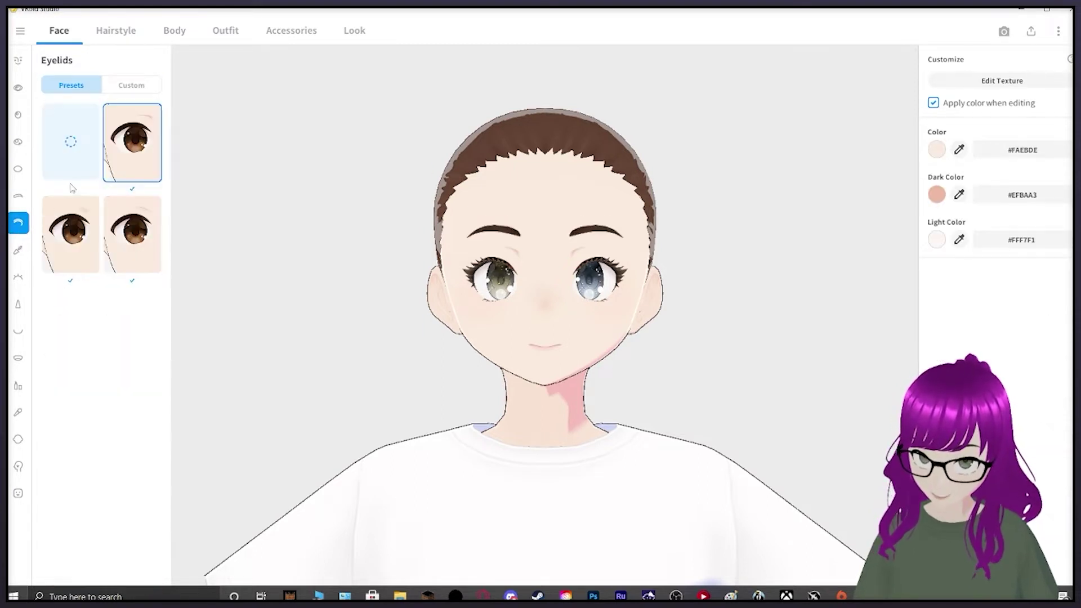
click(130, 242)
click(70, 234)
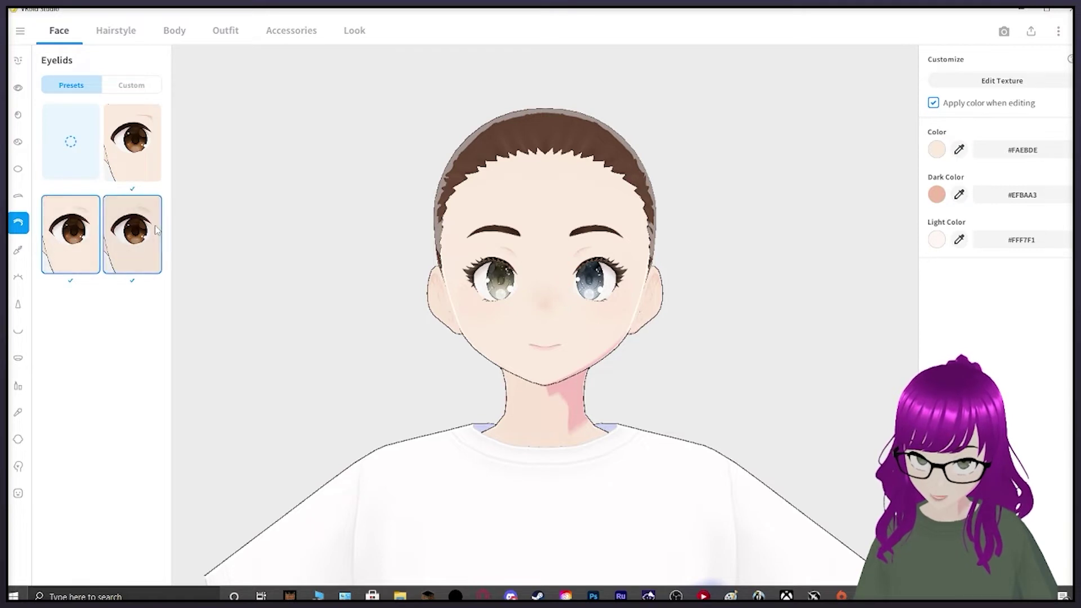
Apply the first eyelid preset in the second row after comparing it with the second one.
click(155, 225)
click(70, 233)
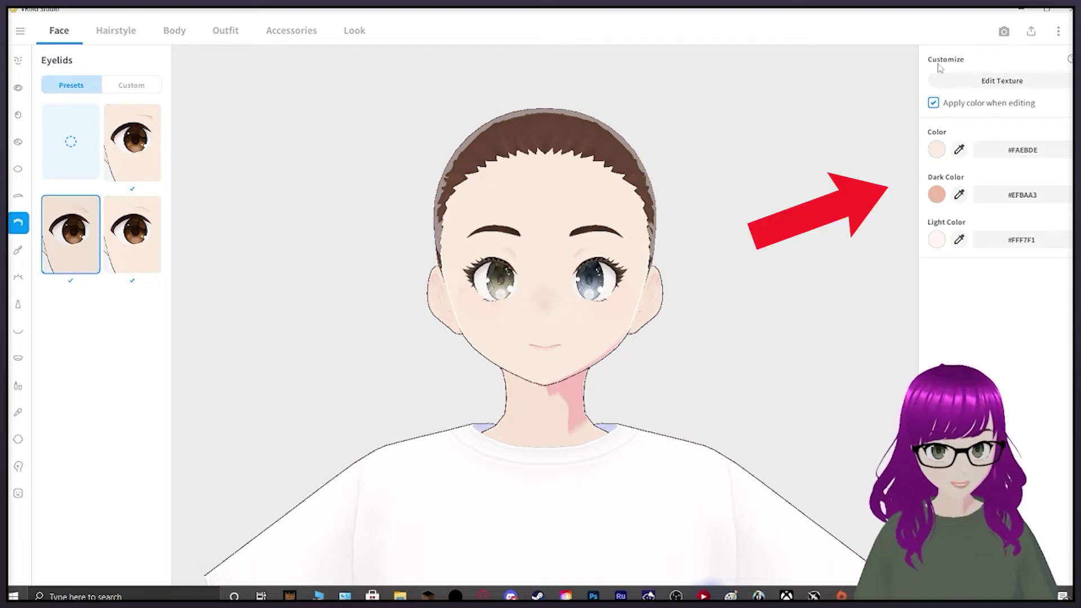
Compare several eyeliner presets and apply the spiky one with small lash marks below the eye.
click(18, 250)
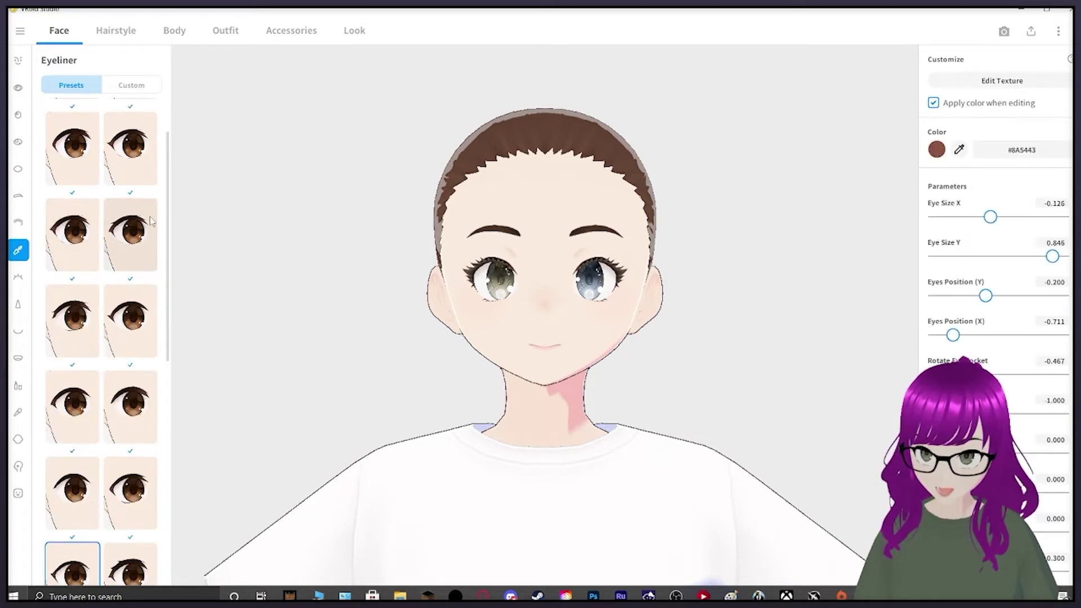
click(131, 332)
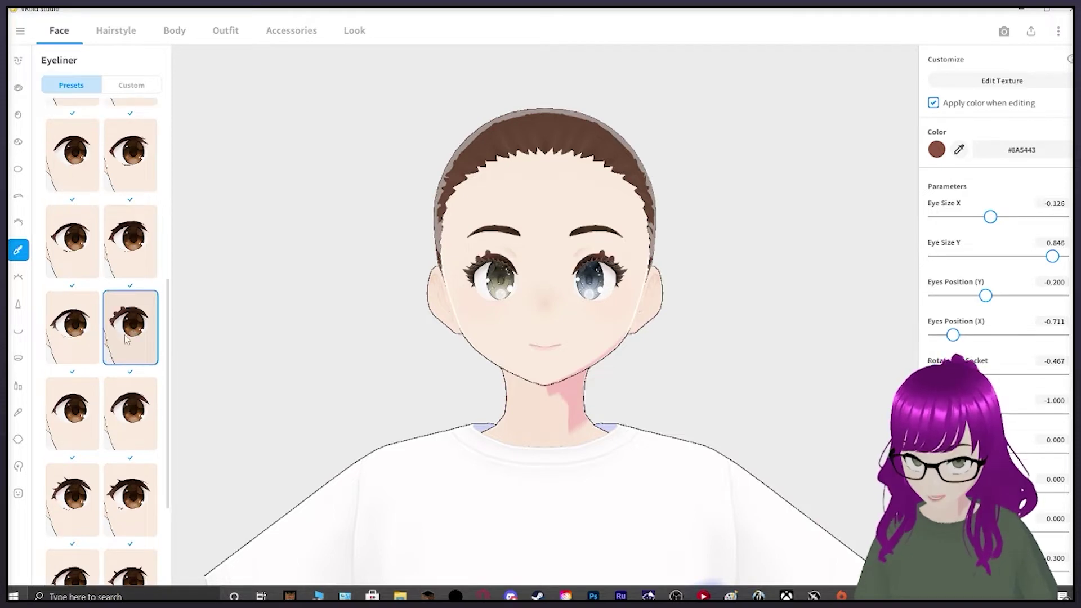
click(78, 338)
click(74, 414)
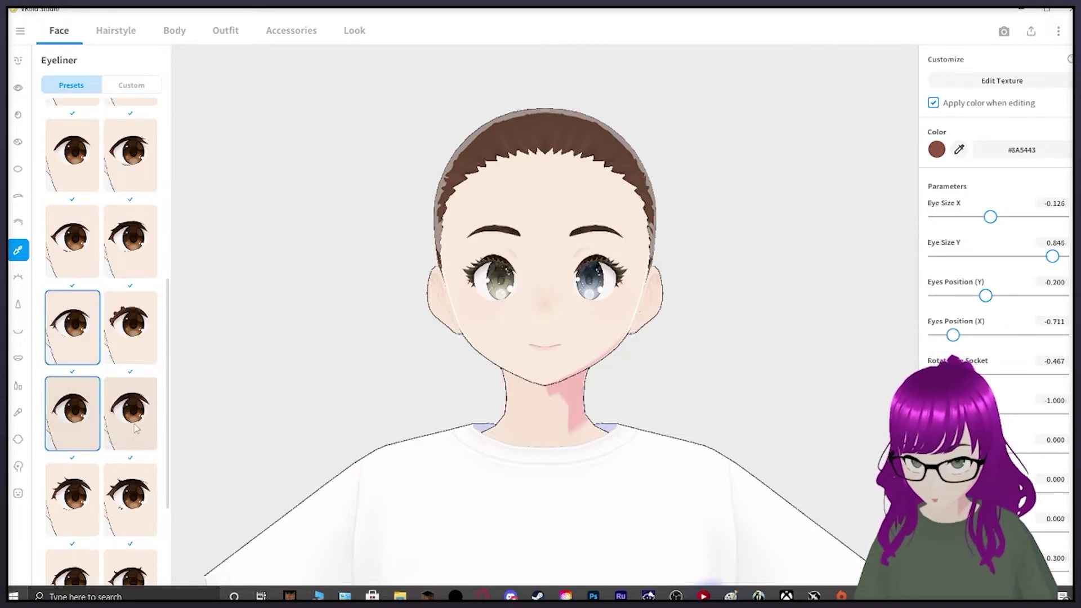
scroll(128, 421, down, 3)
click(130, 359)
Recolor the eyeliner, trying black (#000000) and bright pink (#FF006D) before picking a purple hue.
click(936, 150)
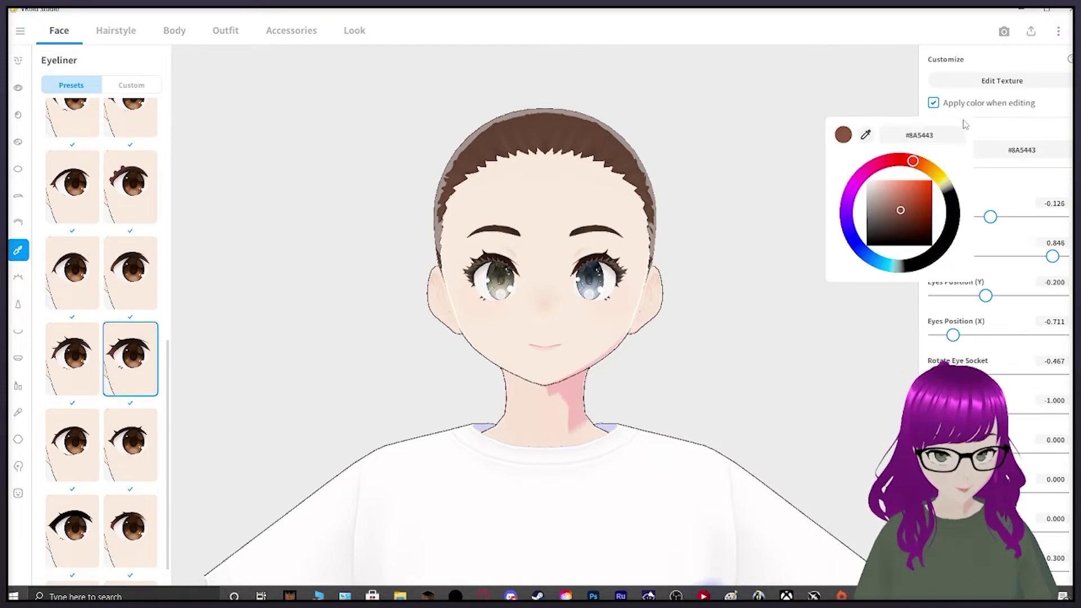
drag(902, 230, 866, 248)
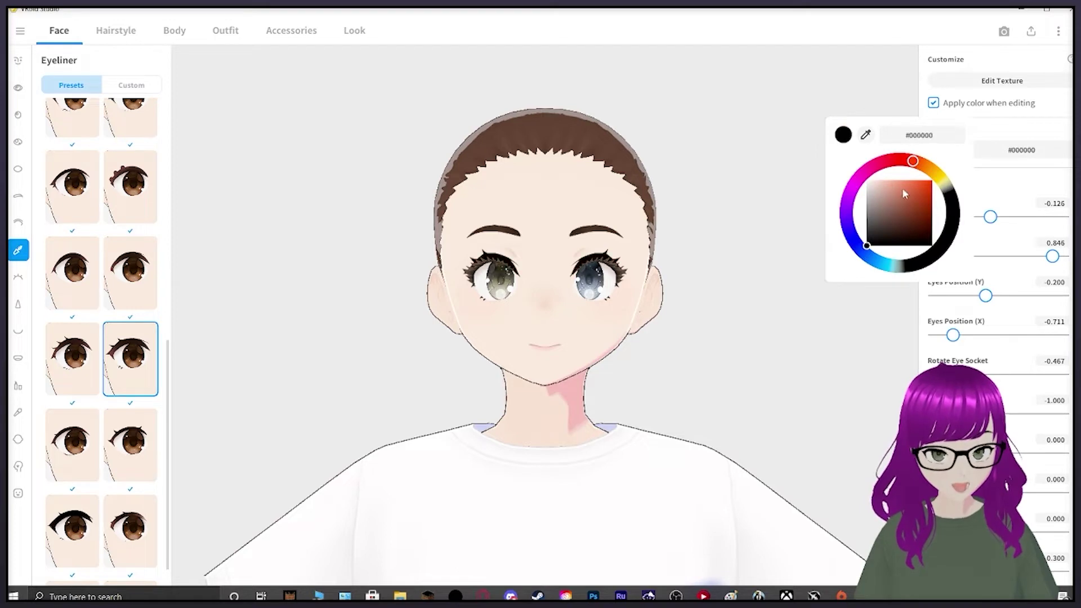
drag(912, 161, 877, 164)
click(931, 181)
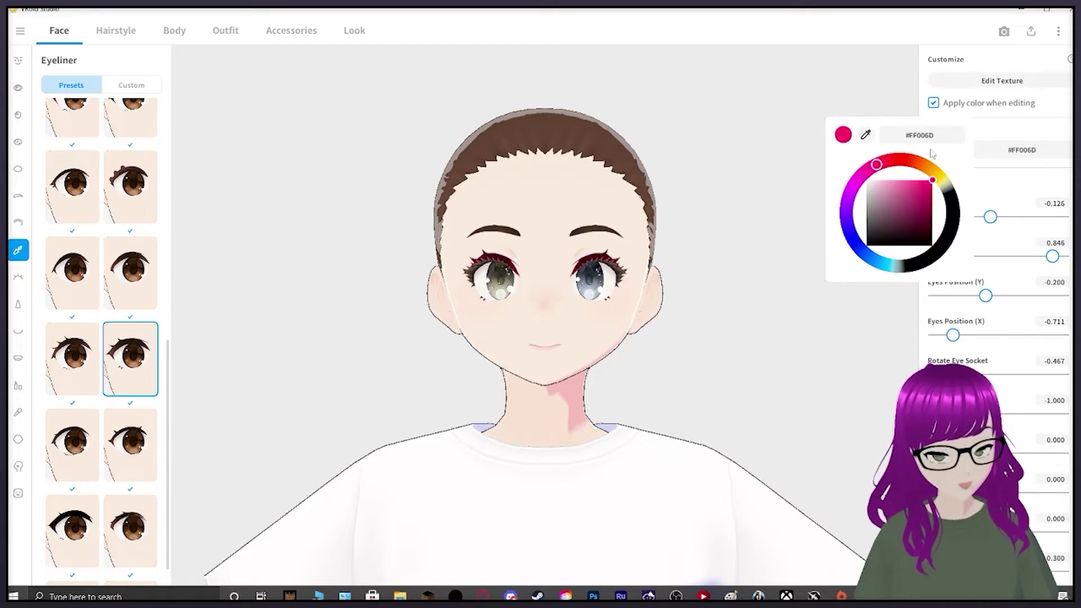
click(852, 202)
Apply a long, spiky eyelash preset from near the end of the presets and color it black (#000000).
click(18, 277)
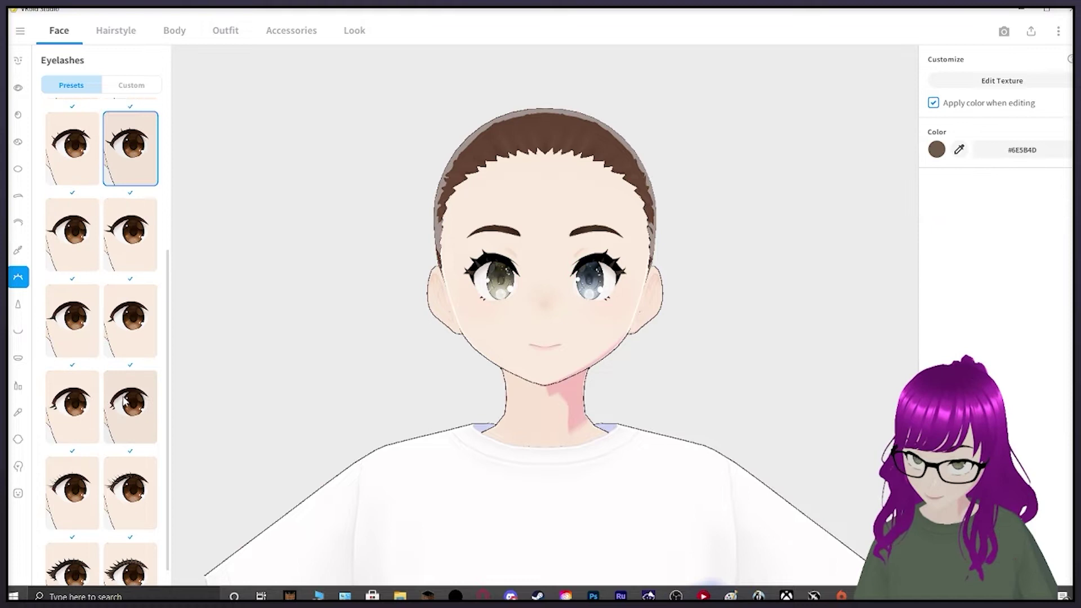
scroll(124, 365, down, 2)
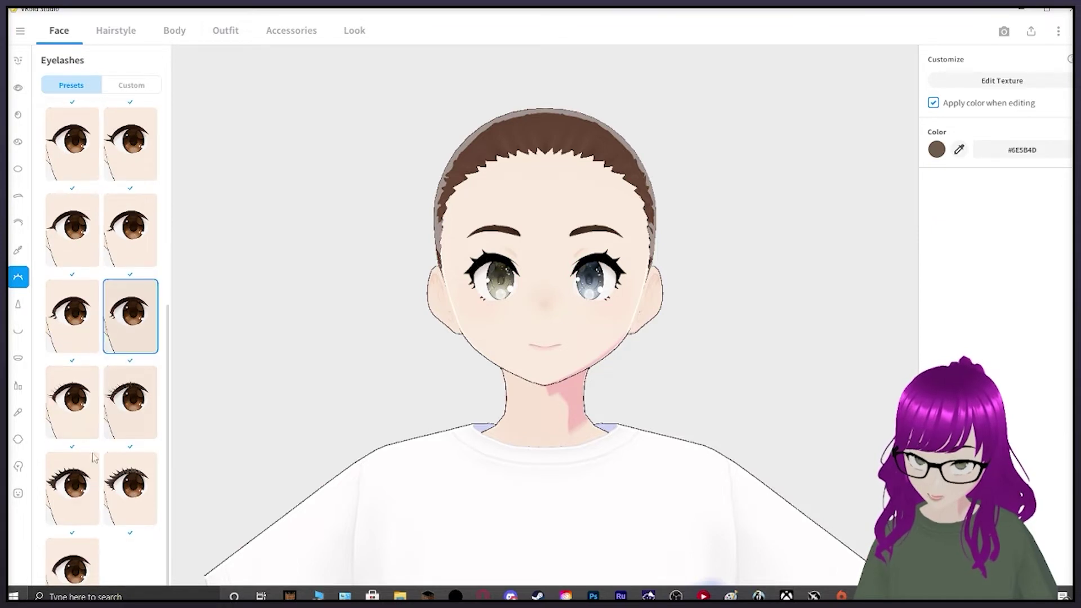
click(61, 480)
click(934, 151)
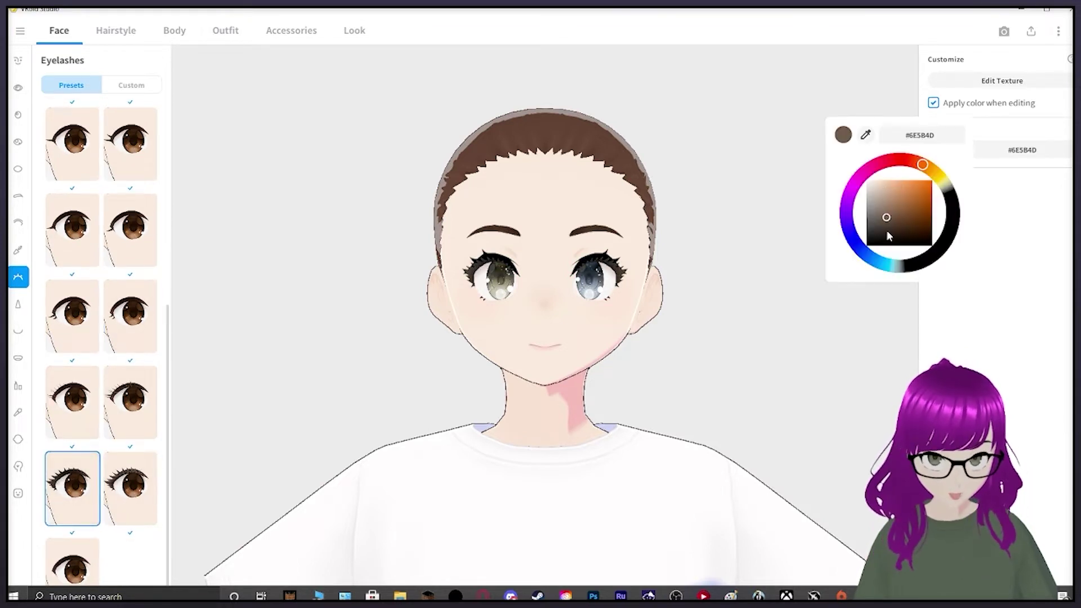
drag(889, 236, 863, 252)
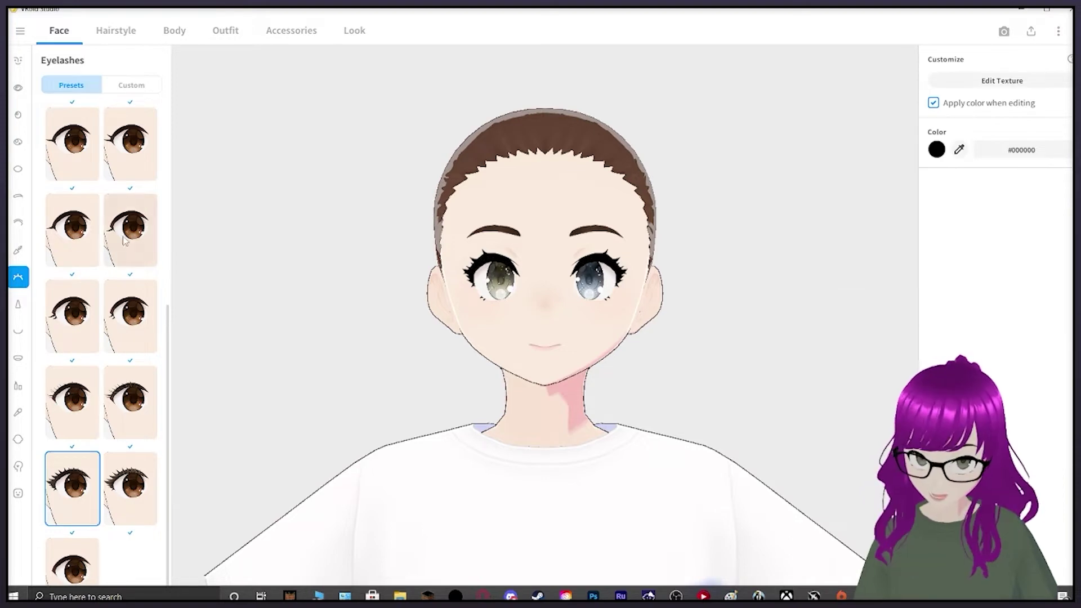
Compare the two nose presets in the second row and apply the second one.
click(18, 304)
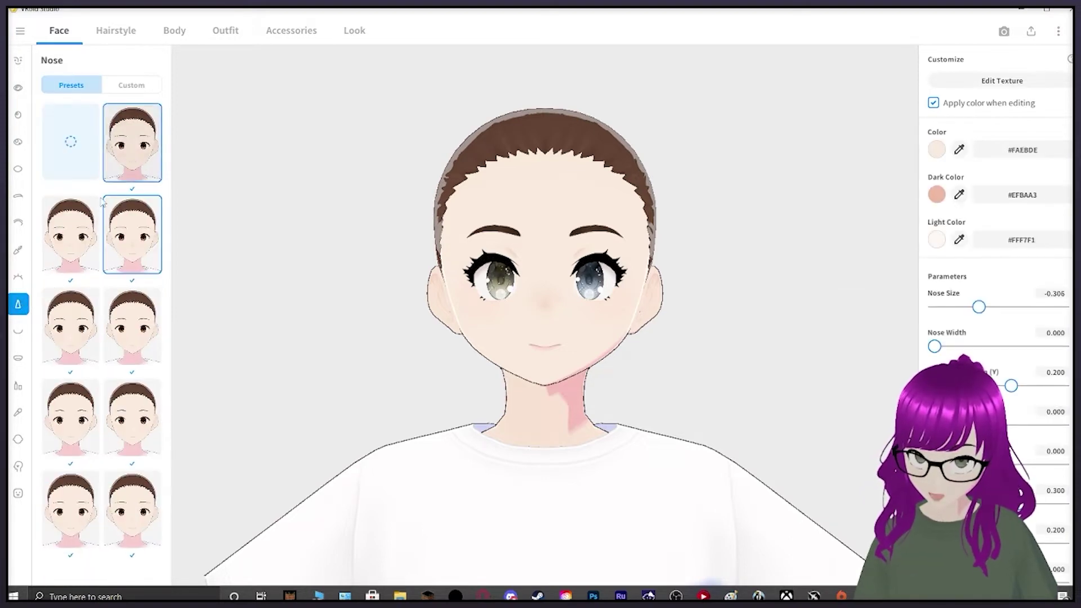
click(78, 228)
click(129, 236)
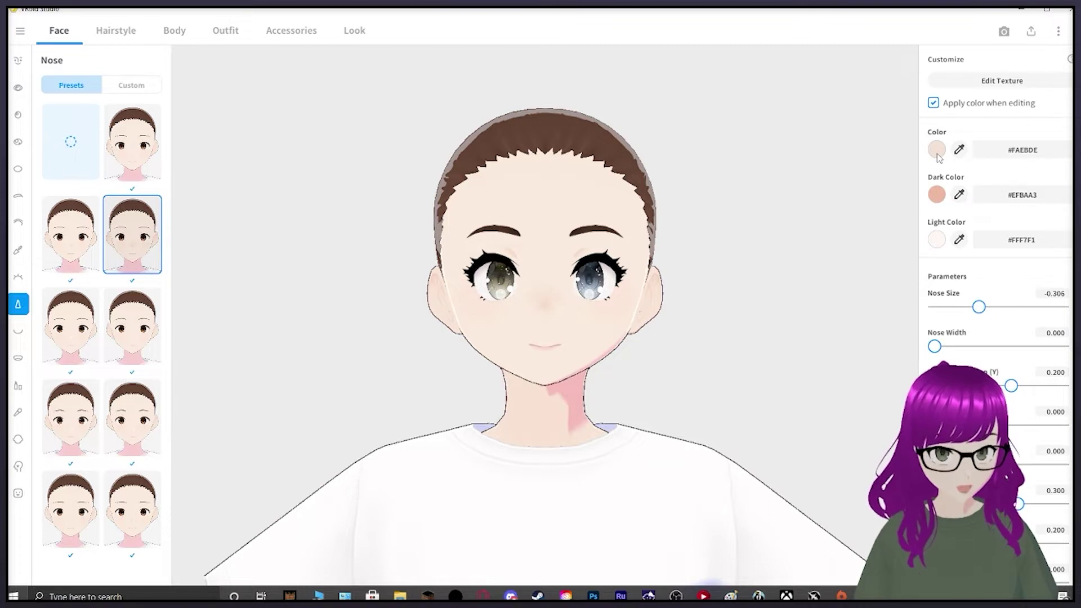
Try out the mouth presets on the face and apply the second one in the second row.
click(18, 331)
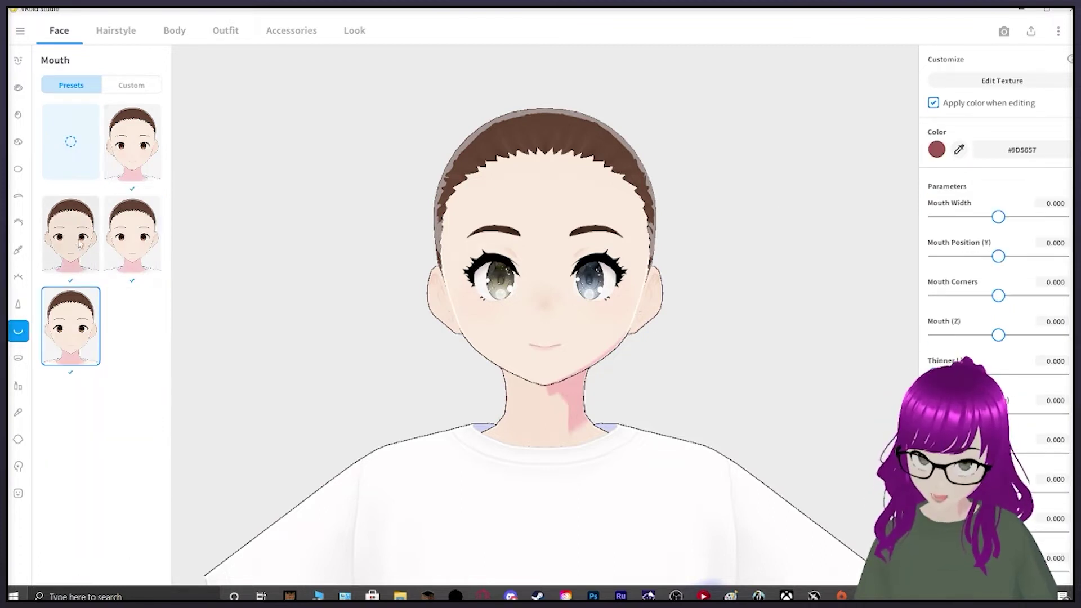
click(131, 233)
click(132, 142)
click(62, 217)
click(70, 326)
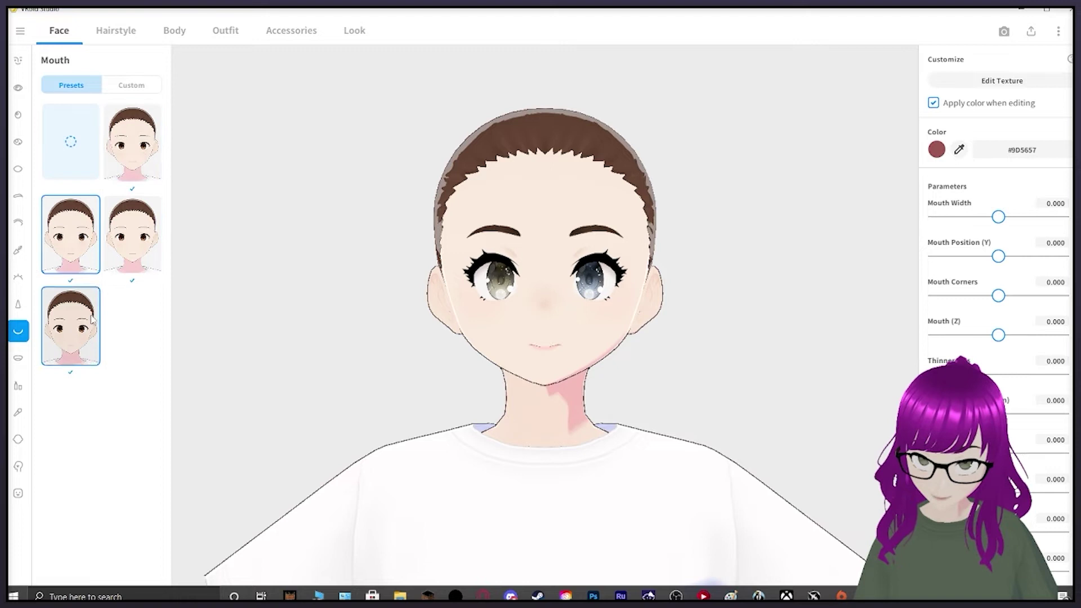
click(147, 243)
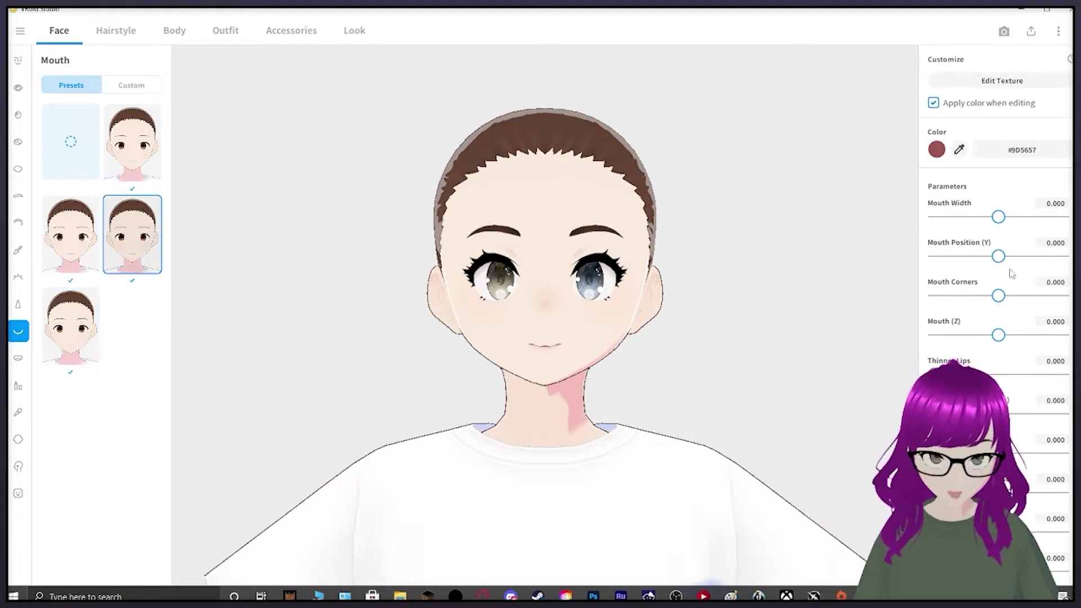
Compare the first and last mouth inside presets and apply the first one.
click(18, 358)
click(70, 142)
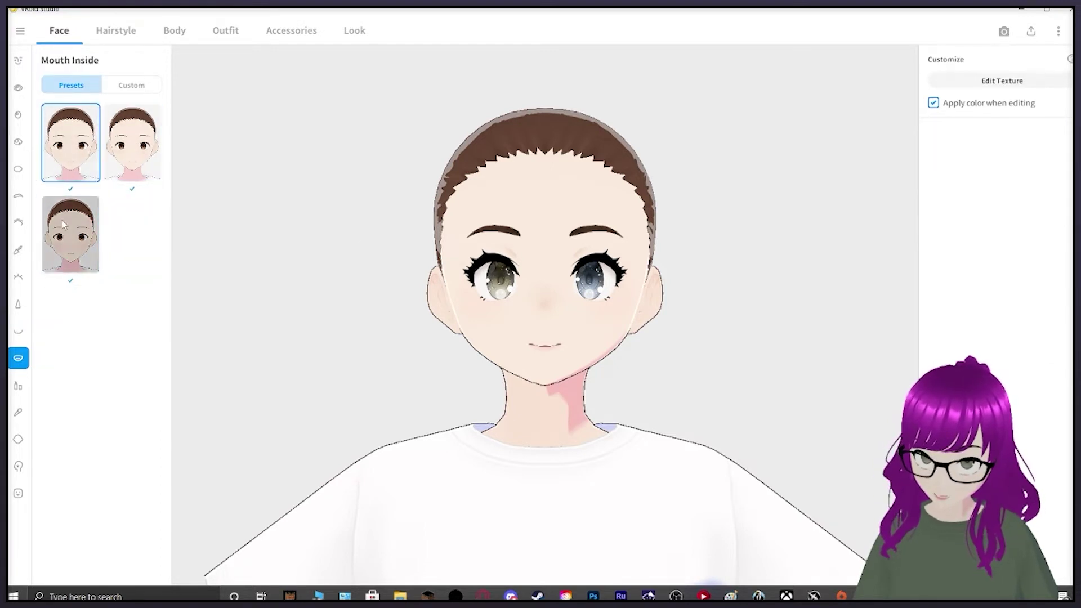
click(63, 225)
click(71, 142)
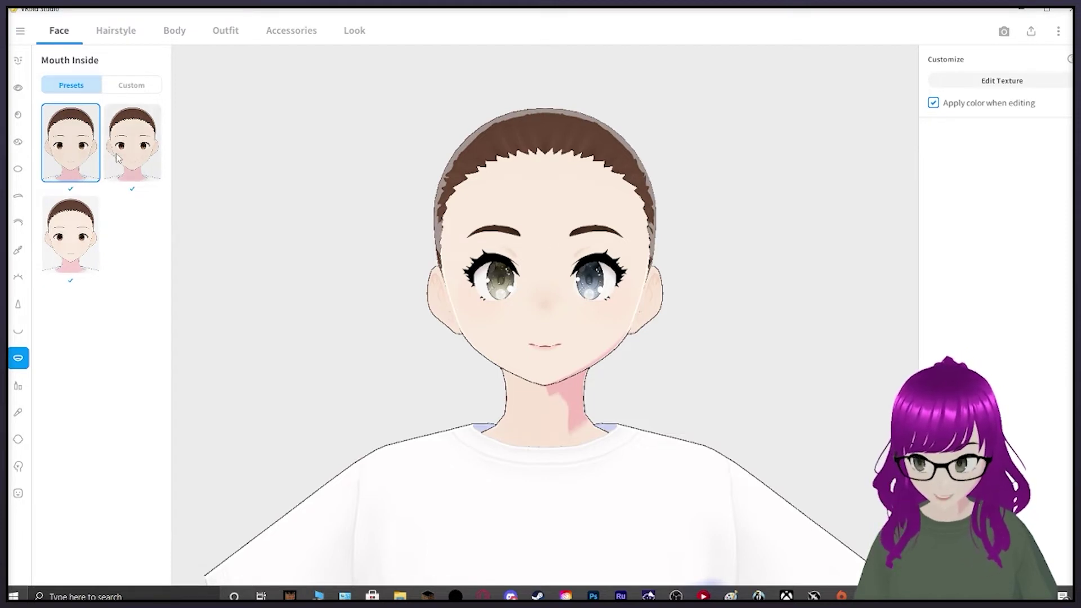
Apply the last lip preset and choose a cheek preset.
click(18, 385)
click(71, 326)
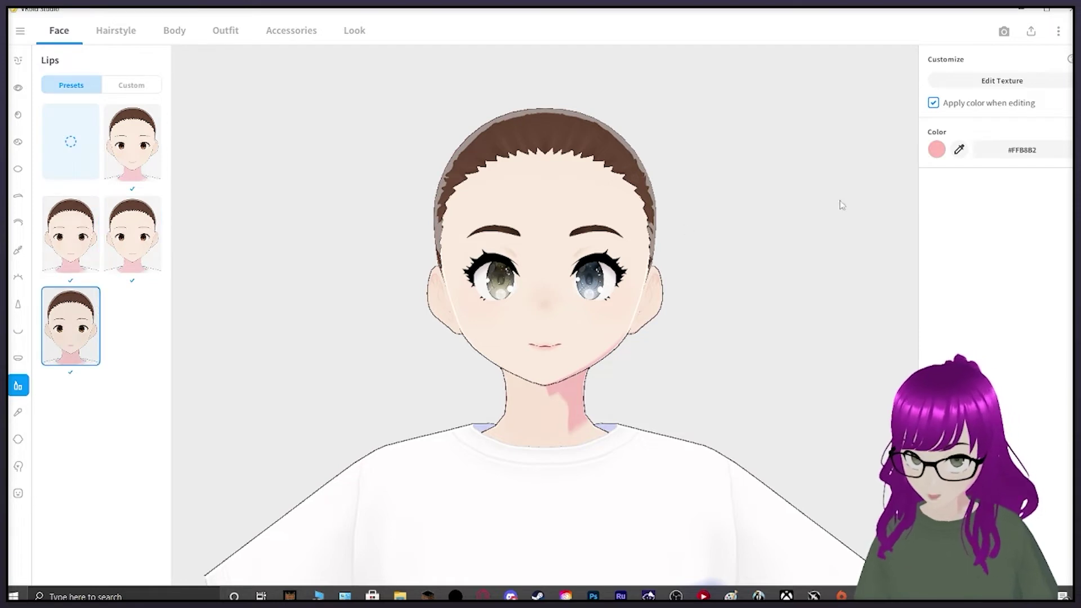
click(18, 412)
click(132, 143)
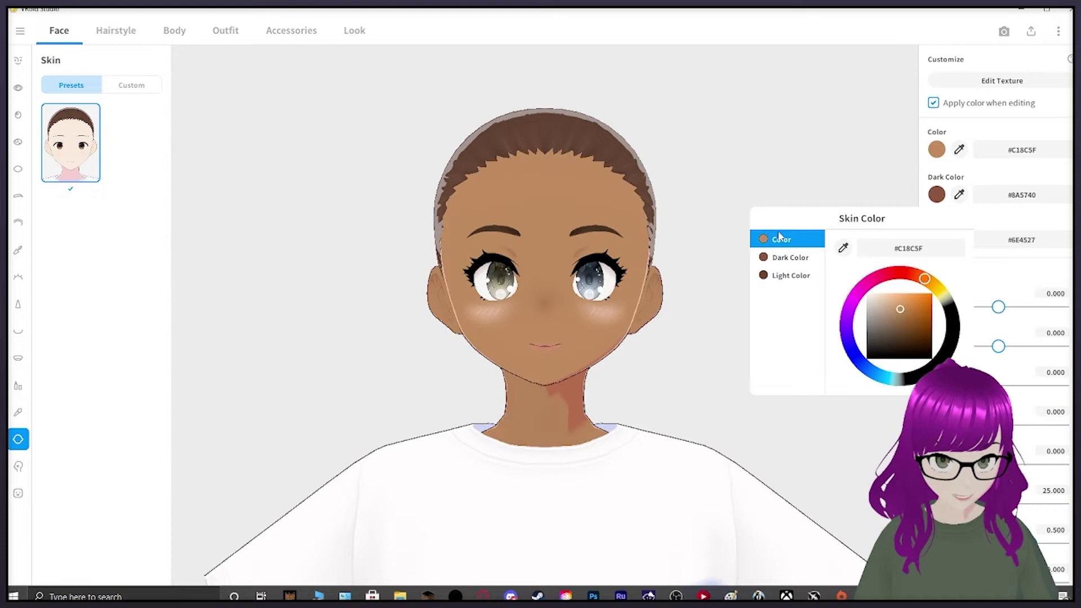
Try a brown skin with color #B8997F and dark color #632B12.
click(888, 313)
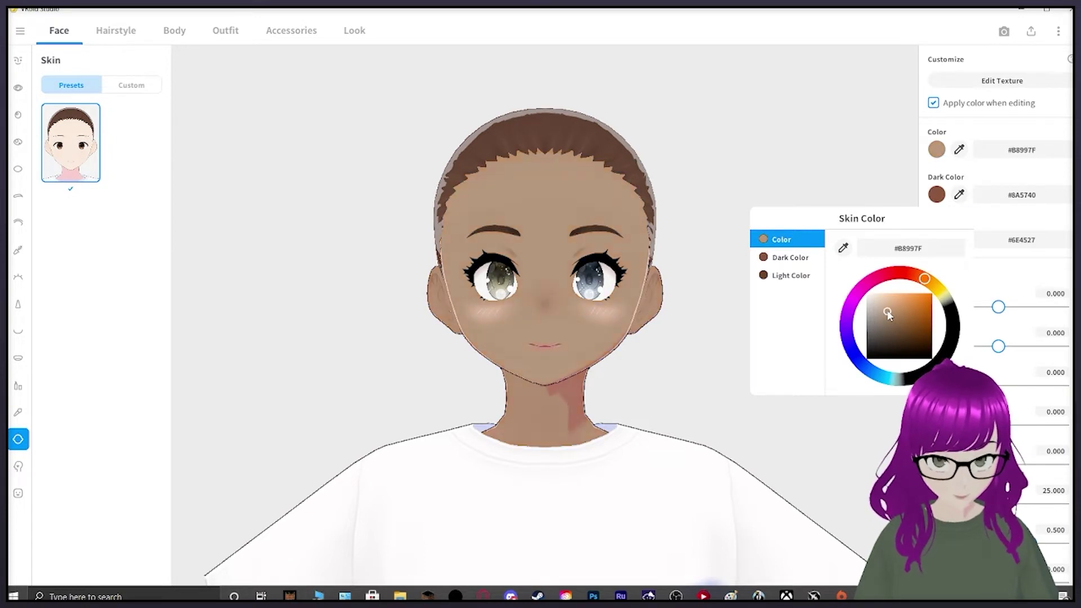
click(790, 257)
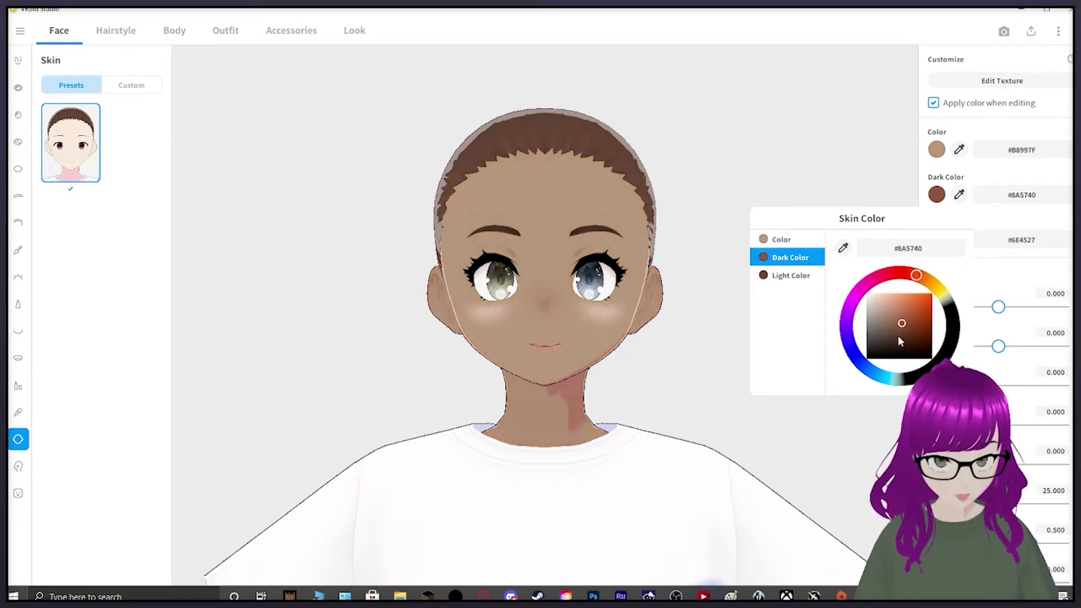
click(924, 308)
click(921, 334)
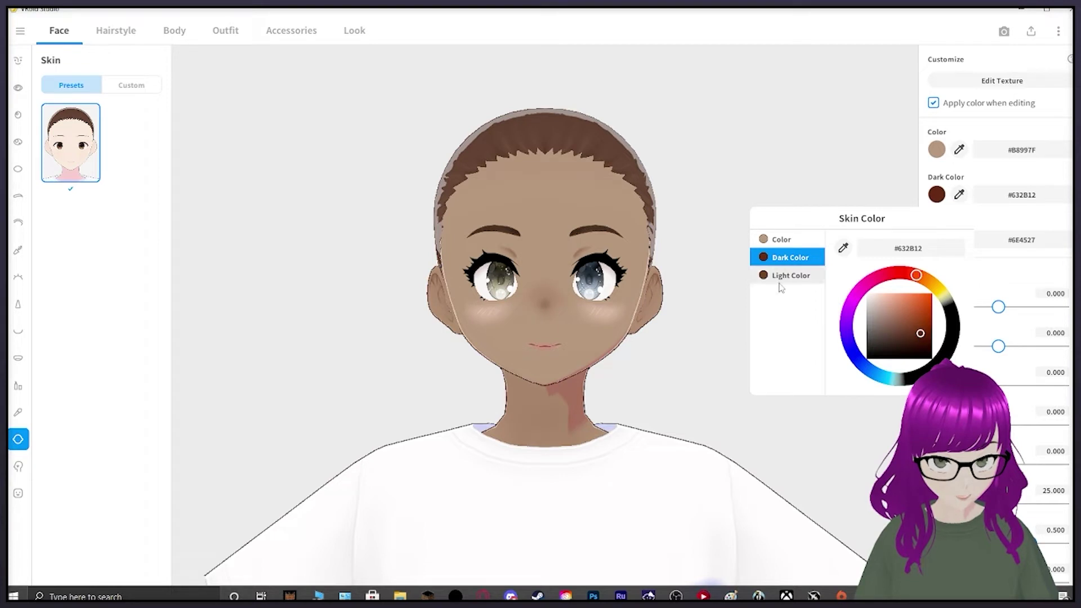
Give the skin a pale tone with color #F3E6DB, dark color #D28564 and light color #EAC5A9.
click(781, 276)
click(893, 307)
click(923, 308)
Shape pointed ears with size -0.414, tip (Y) 0.247, stretch 0.141, prominence 0.203, rotation 0.093 and Remove Ears 35.132.
click(998, 347)
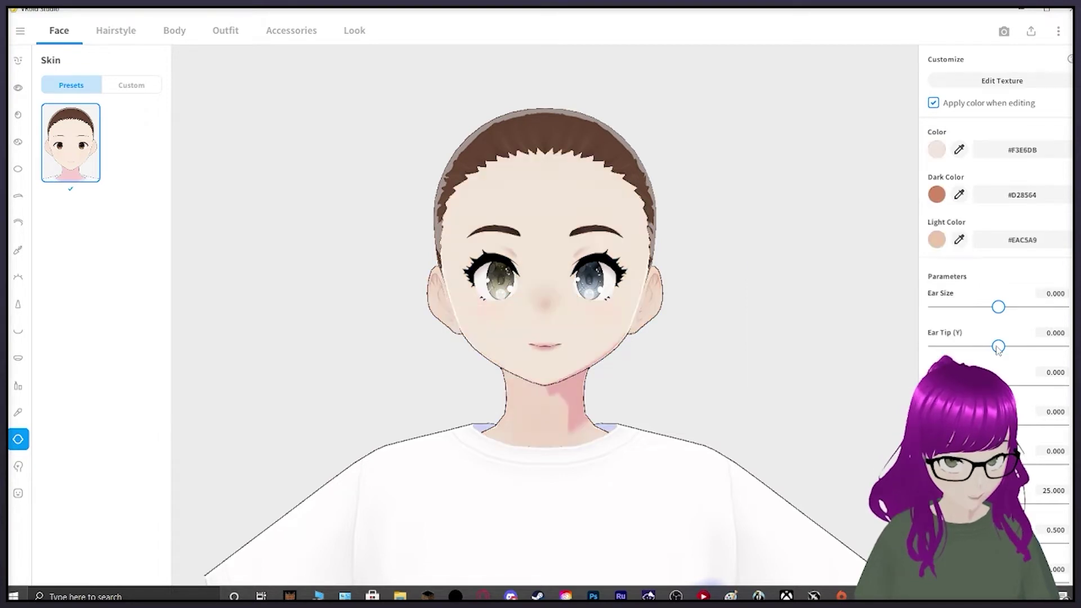
drag(997, 309, 971, 308)
drag(999, 346, 1014, 346)
mouse_move(998, 386)
mouse_down()
mouse_move(1046, 385)
mouse_move(1008, 386)
mouse_up()
drag(998, 425, 1015, 425)
drag(998, 465, 941, 464)
mouse_move(962, 504)
mouse_down()
mouse_move(1061, 504)
mouse_move(977, 504)
mouse_up()
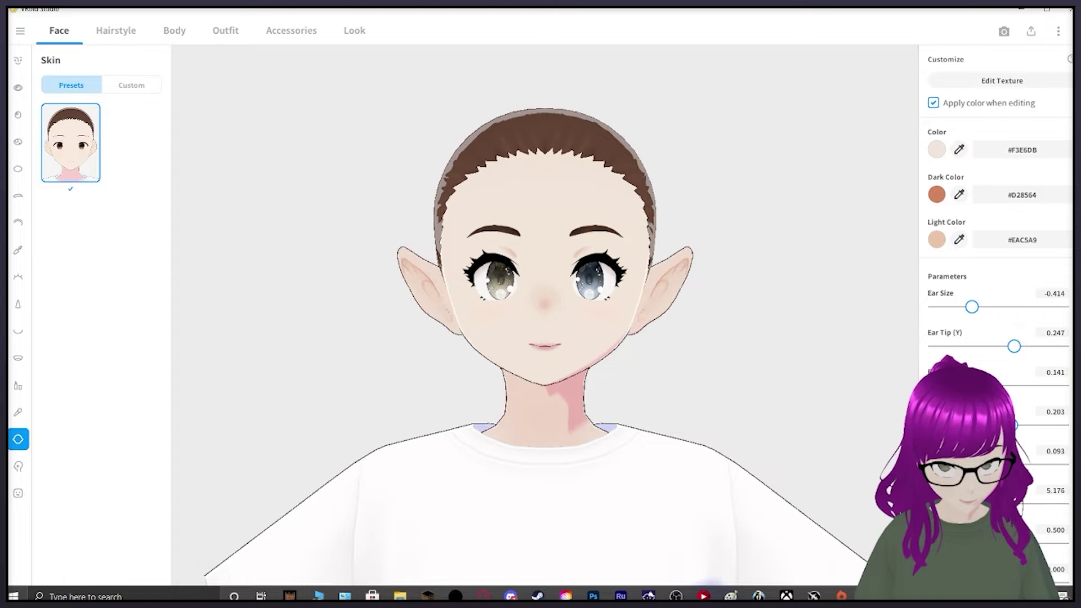
Adjust the shape of the jaw and chin with the remaining skin parameters.
scroll(996, 451, down, 2)
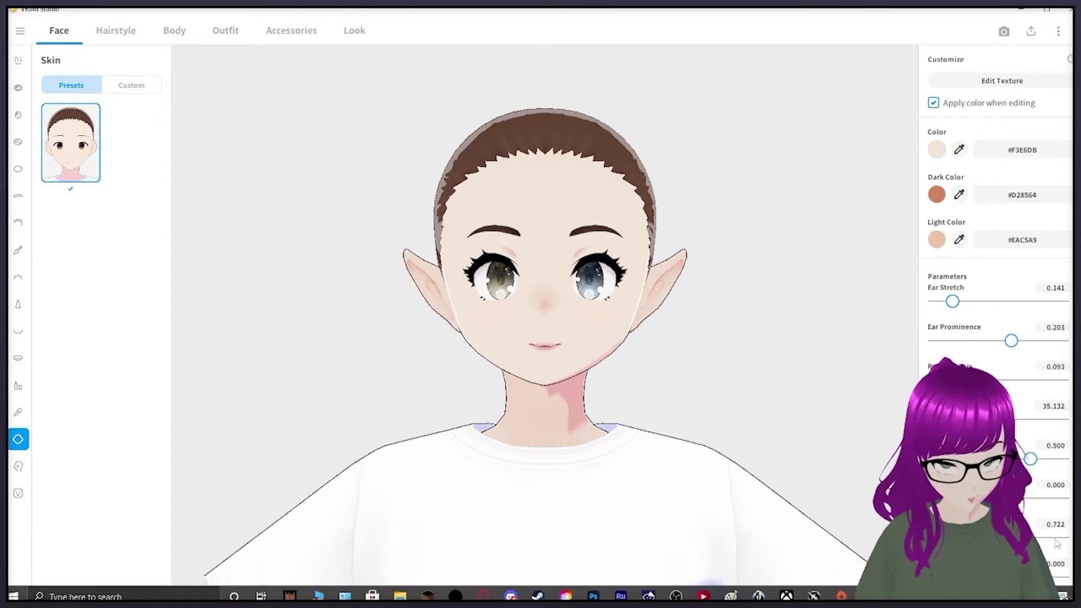
scroll(1015, 452, down, 2)
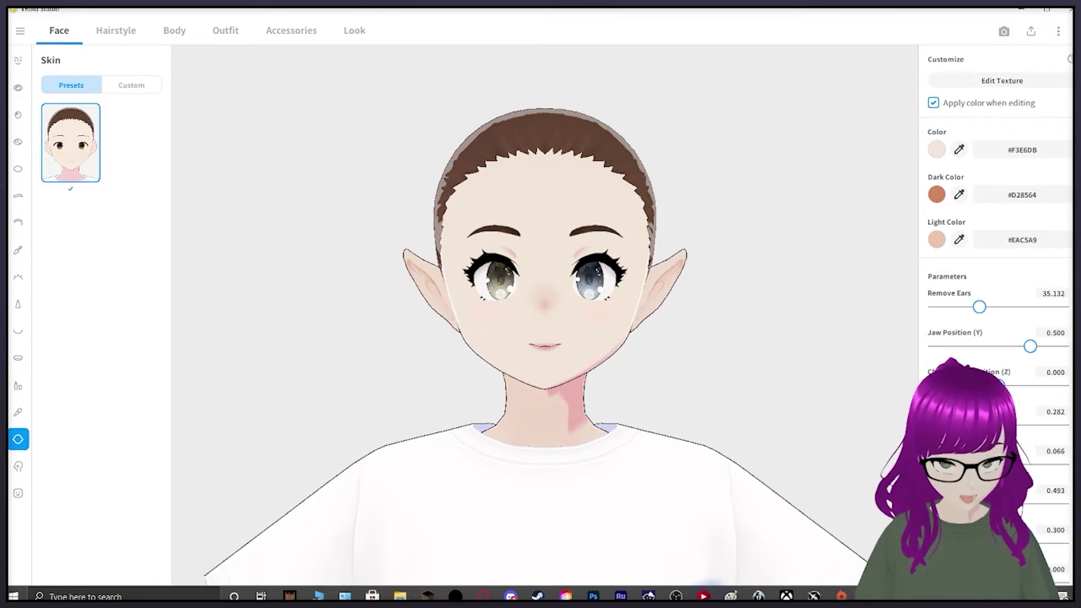
scroll(1015, 453, down, 3)
scroll(1015, 452, down, 2)
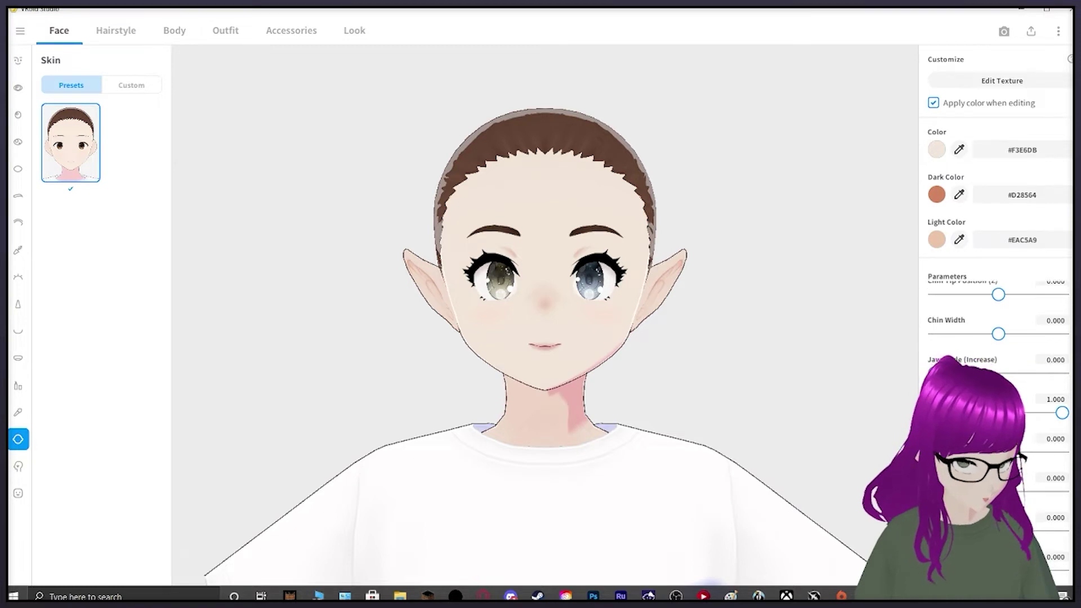
Compare face paint presets such as the blue gradient, whiskers and bandage, and apply the subtle one beside the bandage preset.
click(18, 466)
scroll(101, 338, down, 1)
click(130, 345)
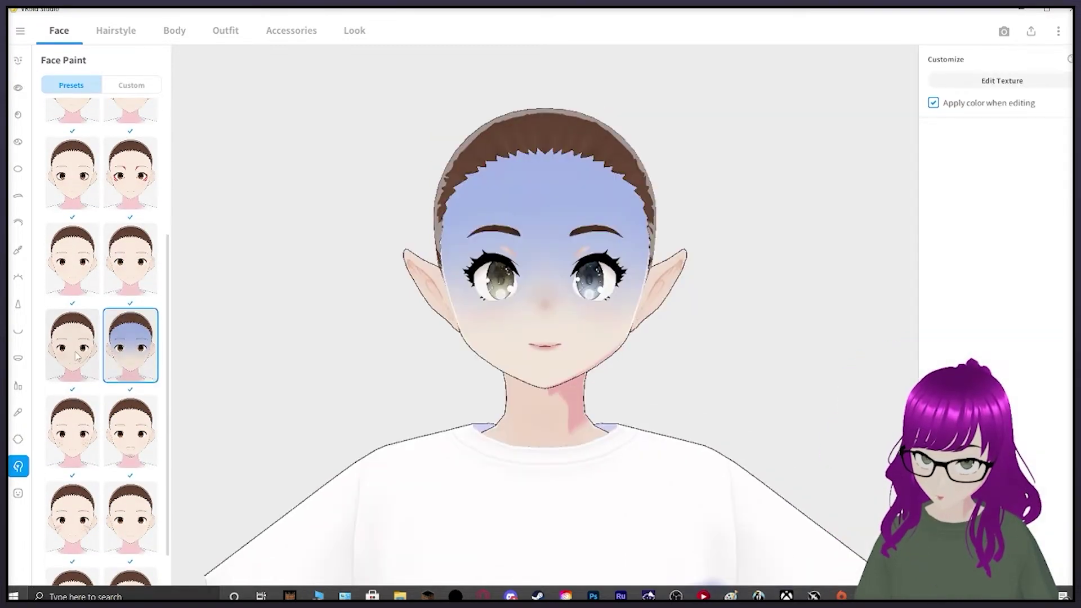
click(84, 360)
click(88, 423)
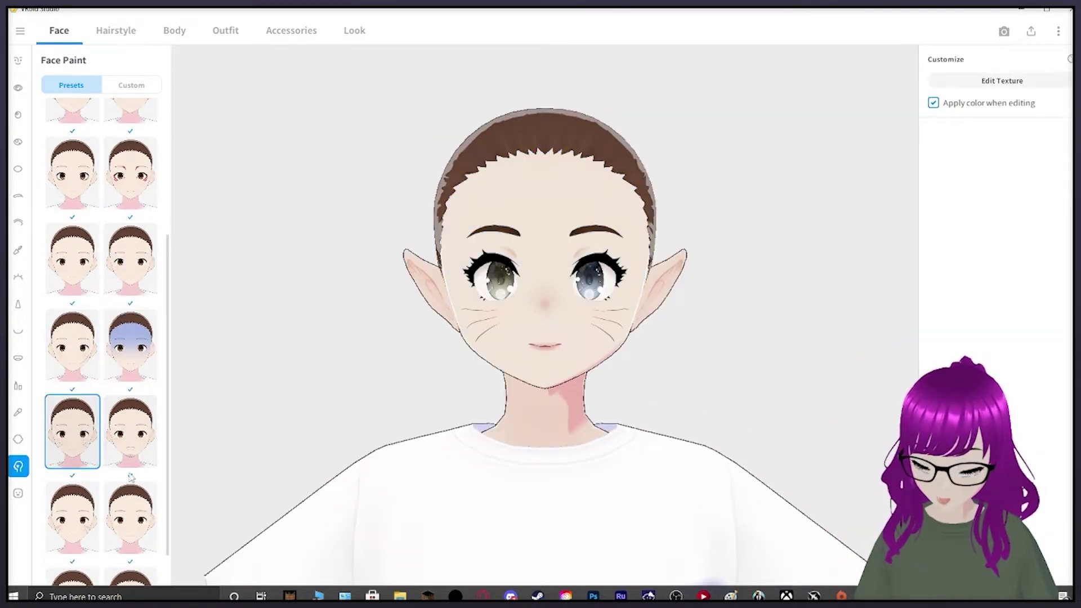
click(125, 510)
scroll(125, 509, down, 2)
click(127, 491)
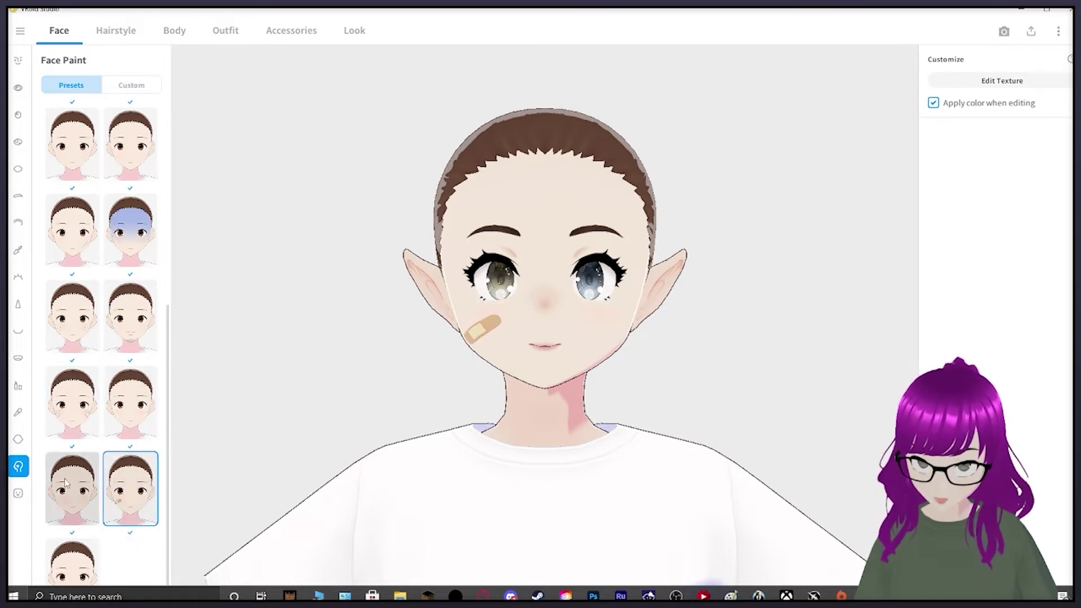
click(66, 482)
Preview the Smiling, Sad, Angry, Happy, Surprised and closed-eye expressions on the avatar's face.
click(18, 493)
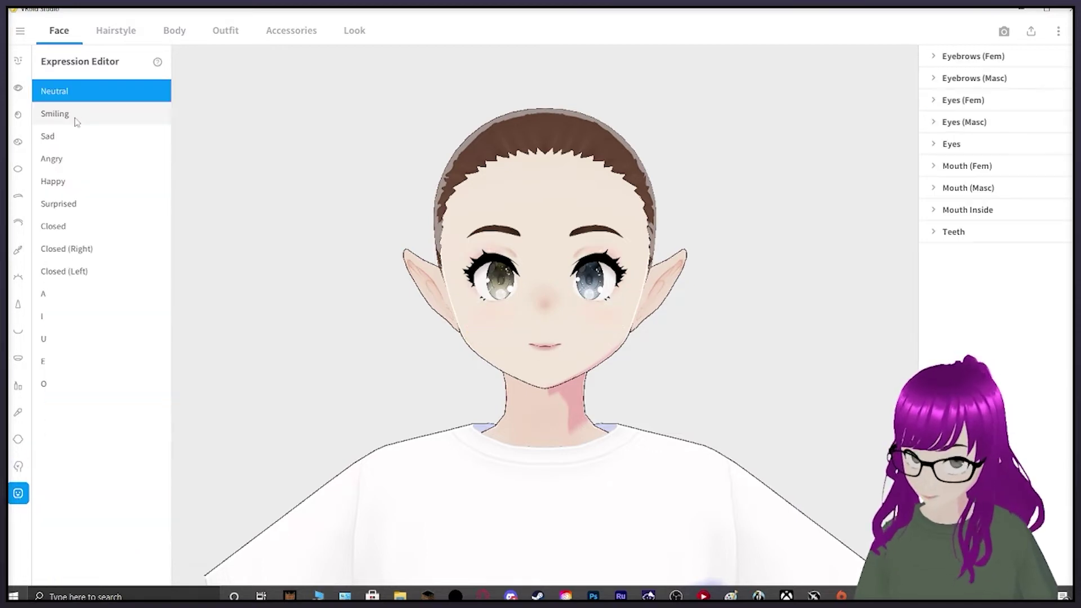
click(77, 117)
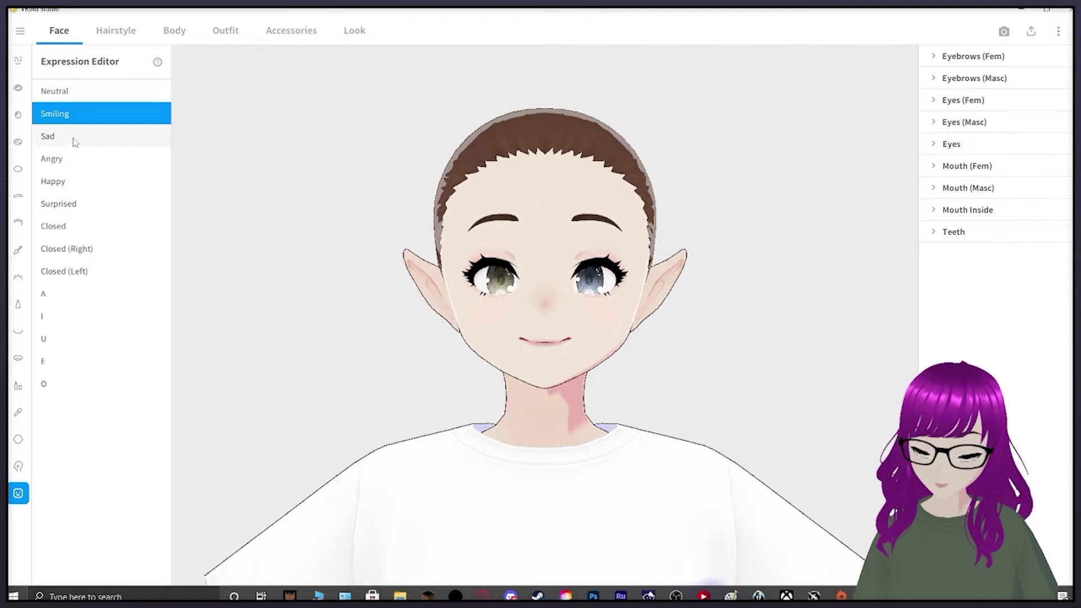
click(73, 141)
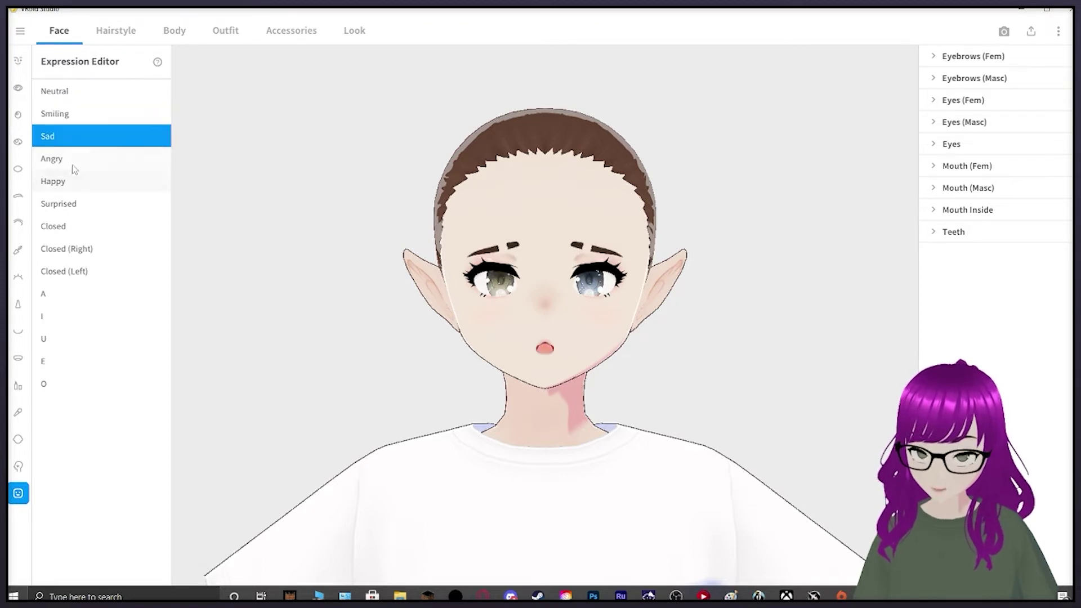
click(74, 163)
click(103, 183)
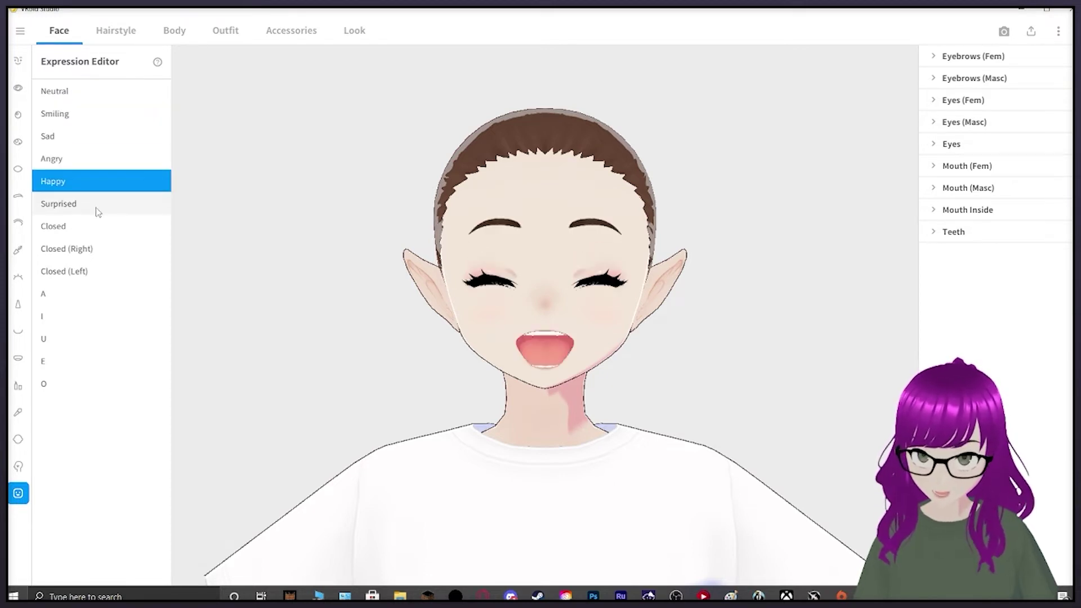
click(97, 208)
click(96, 229)
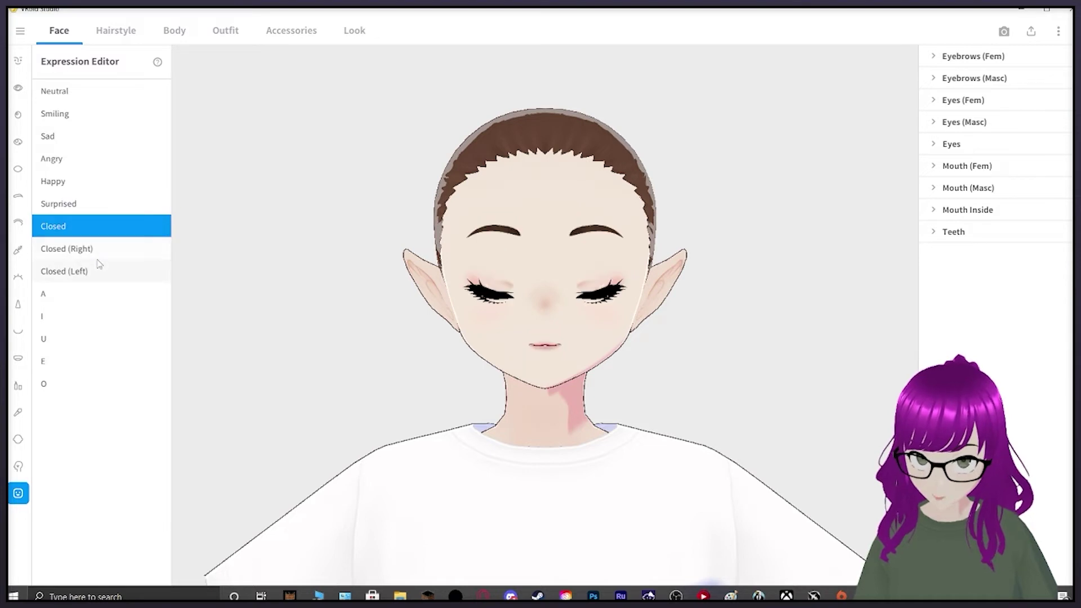
click(99, 256)
click(113, 275)
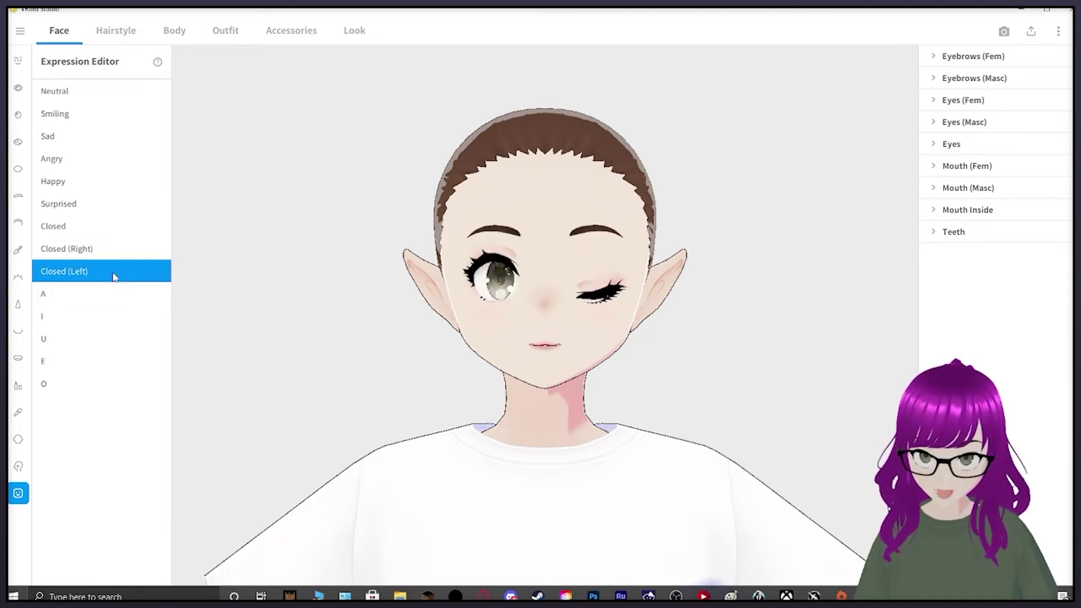
Preview the A, I, U, E and O mouth shapes, return to Neutral, and review the Eyebrows (Fem) expression parameters.
click(105, 300)
click(103, 317)
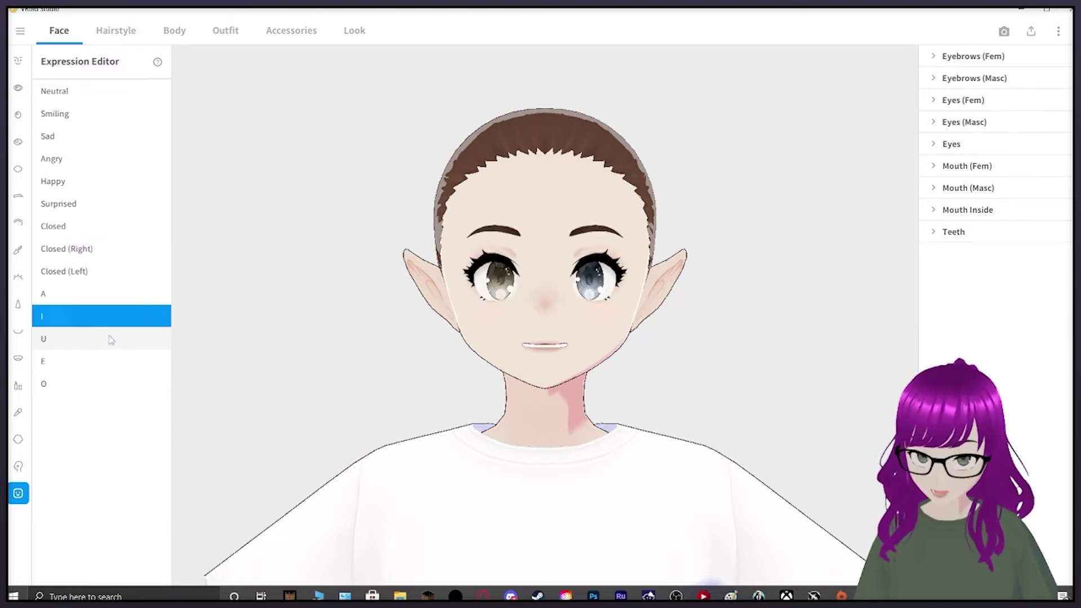
click(110, 347)
click(109, 365)
click(103, 382)
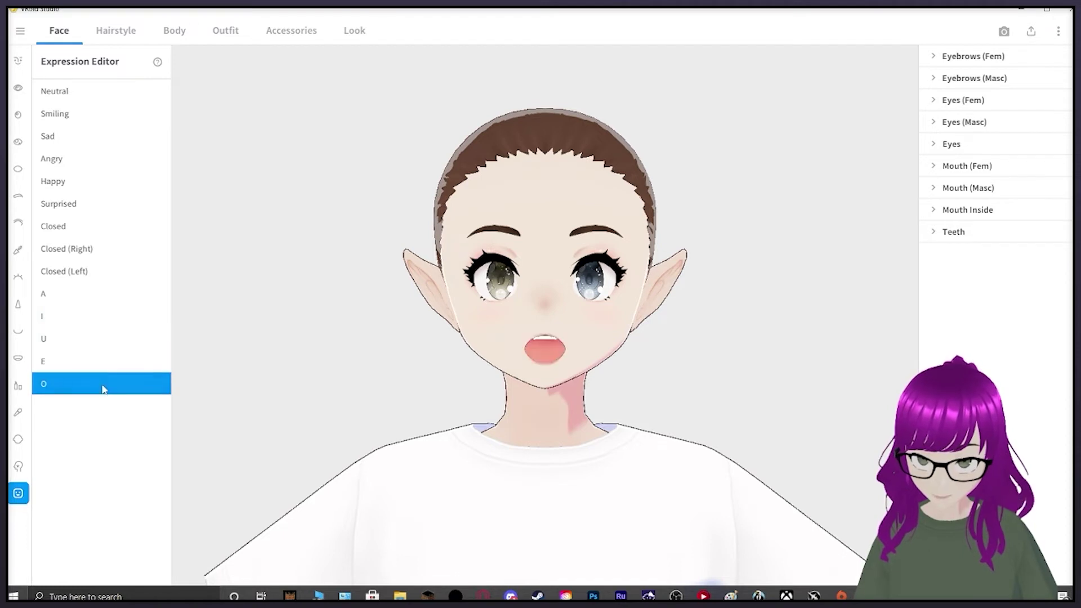
click(100, 97)
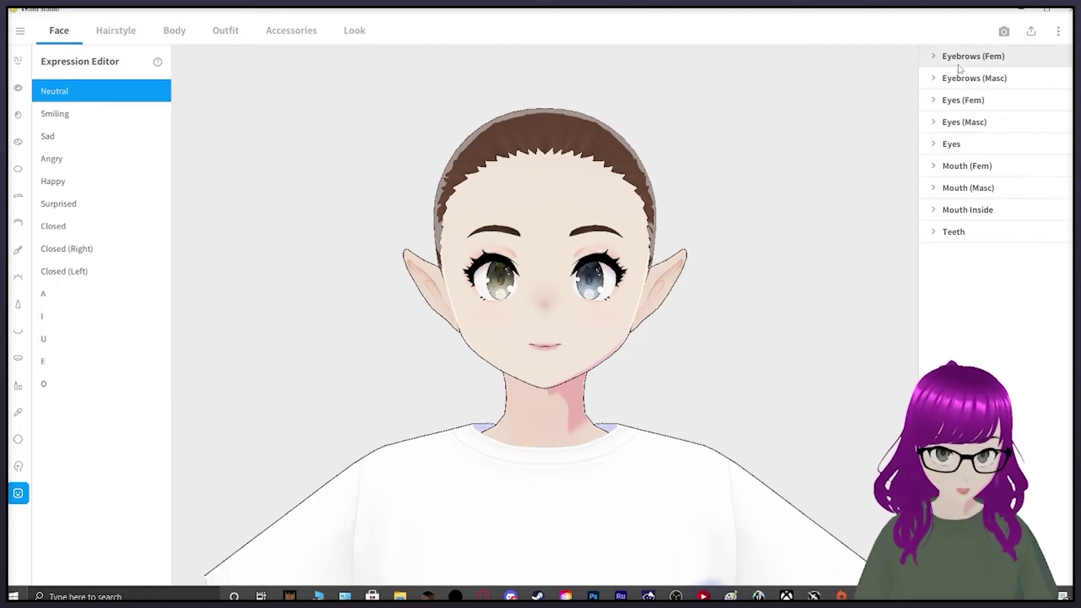
click(940, 57)
drag(958, 92, 925, 106)
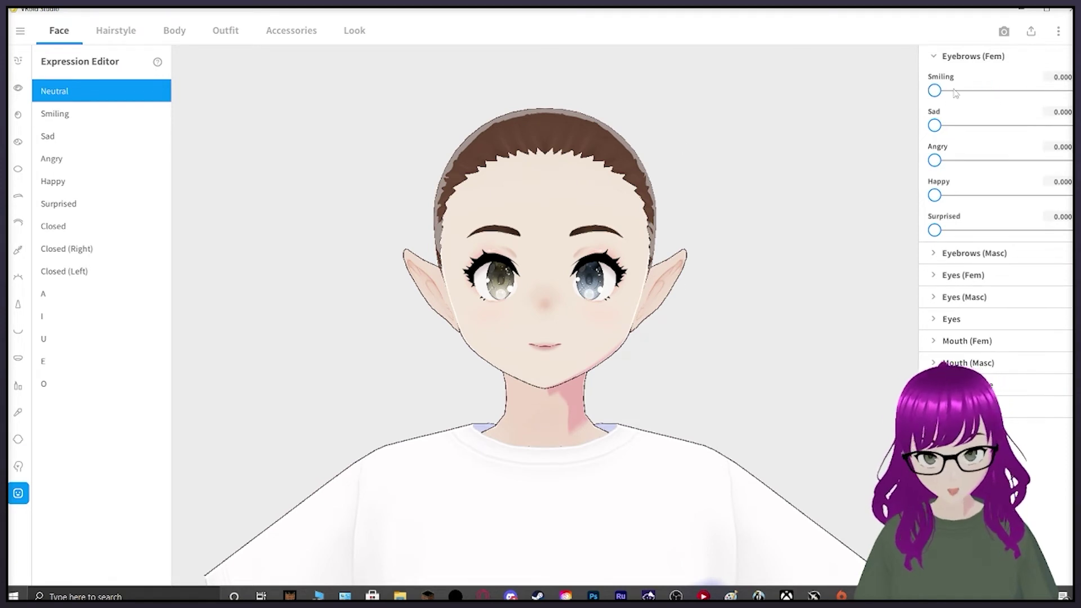
click(943, 60)
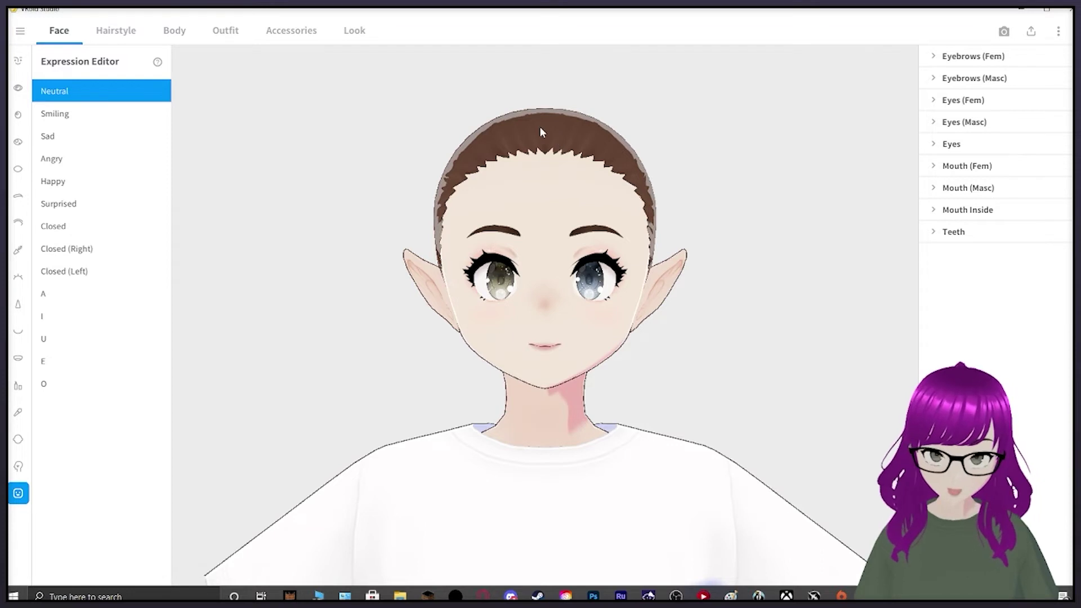
Apply the short hairstyle set with two side buns and change its main color to dark navy blue.
click(116, 30)
click(130, 116)
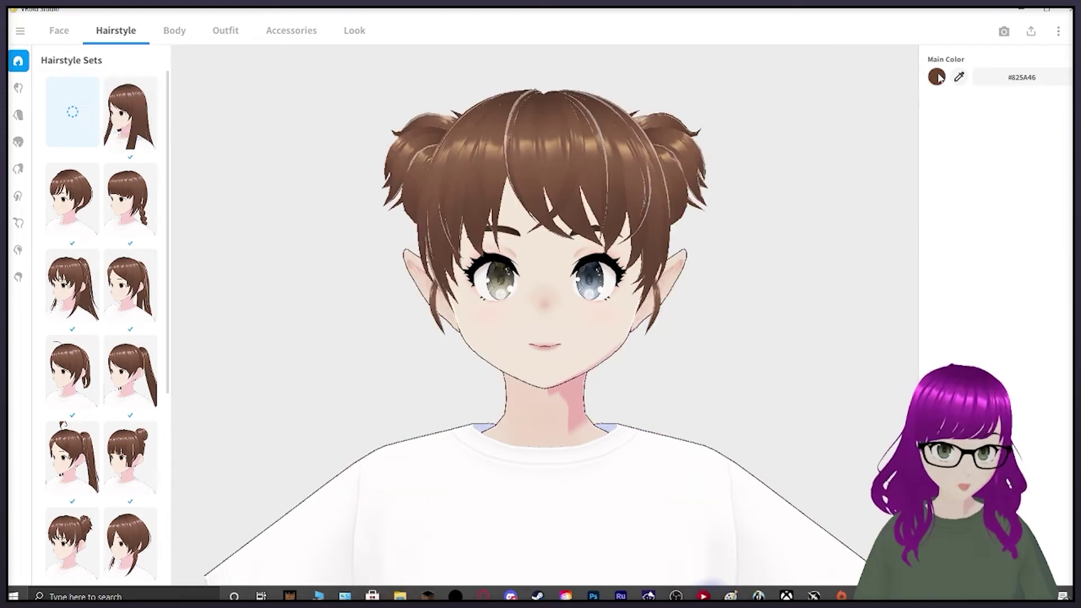
click(936, 77)
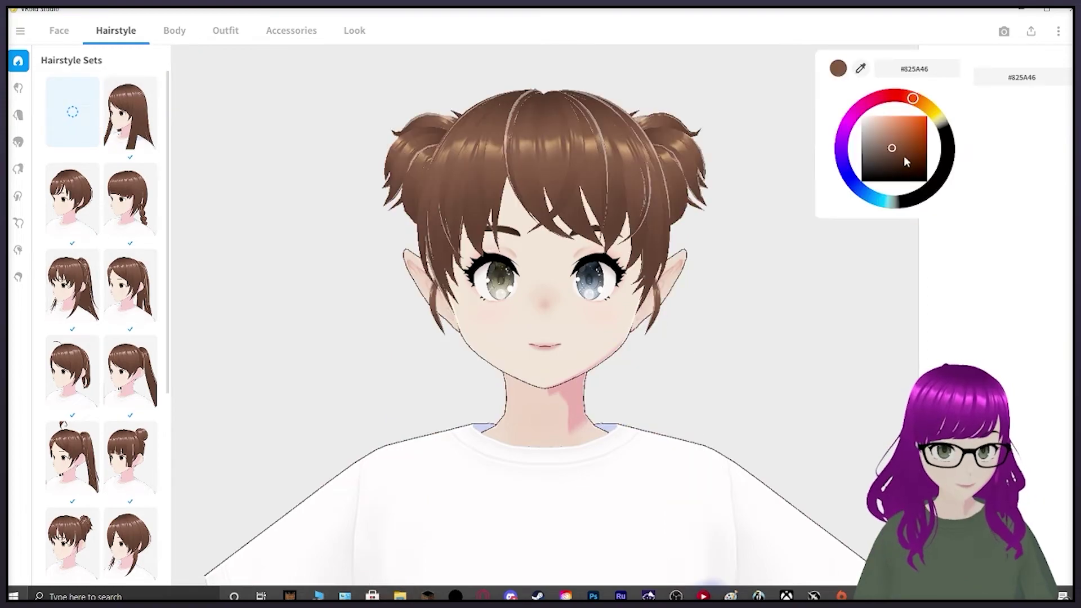
Compare the preset and custom options for the front hair.
click(19, 88)
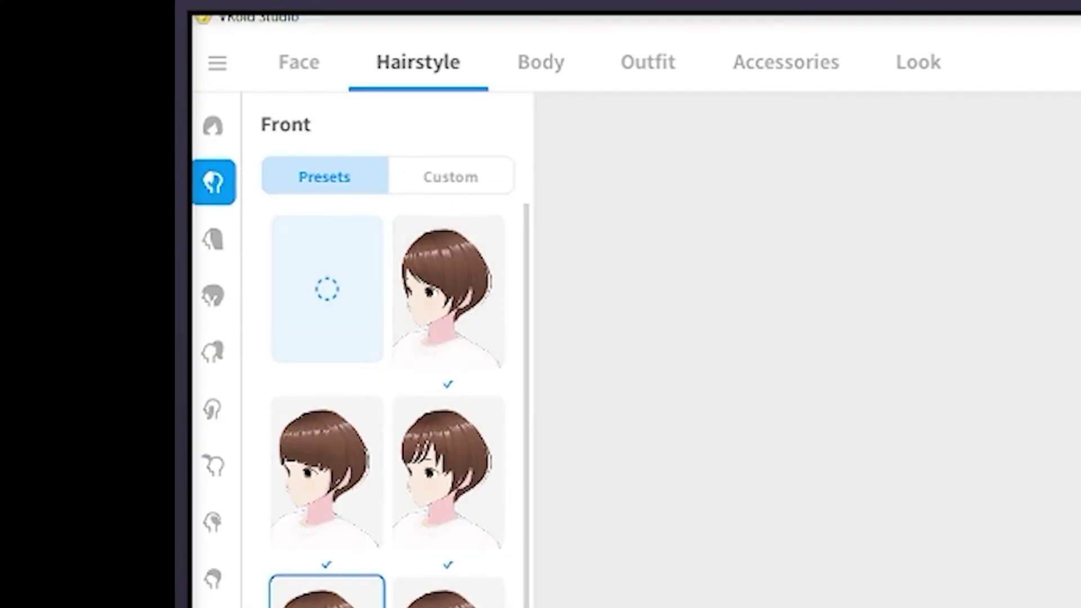
click(467, 181)
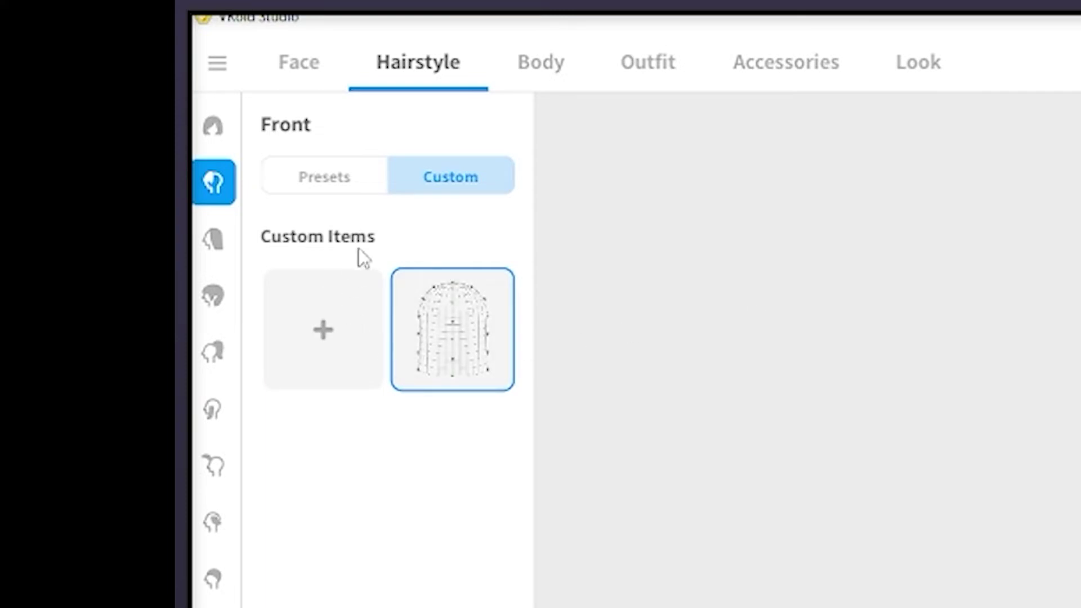
click(351, 186)
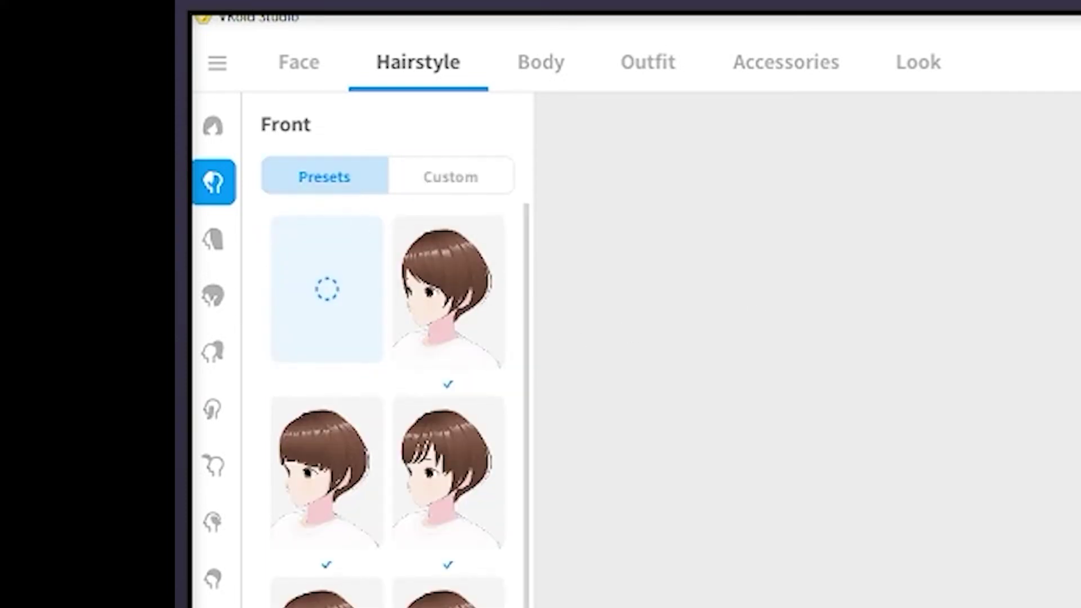
click(450, 280)
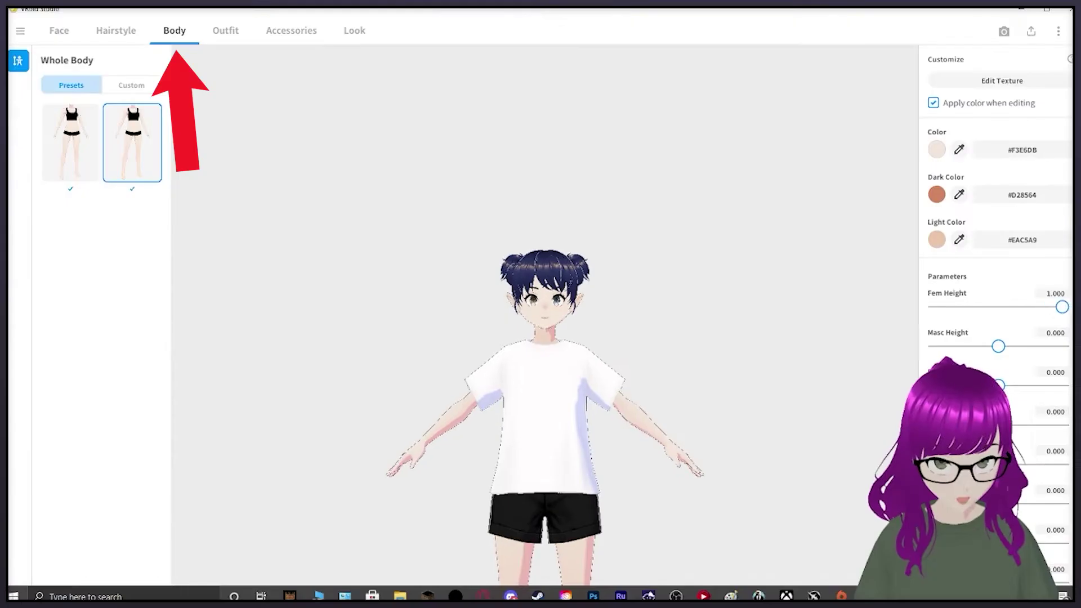
Set the body's Masc Height to -0.132 and the parameter below it to 0.238, and adjust further body proportions.
drag(998, 347, 827, 342)
drag(934, 347, 990, 346)
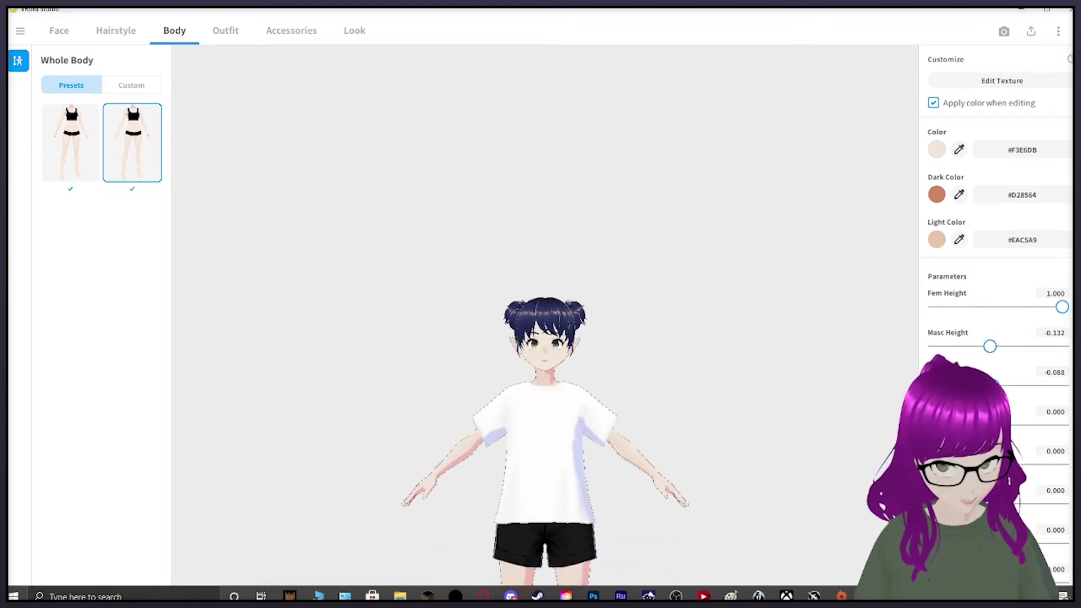
mouse_move(1000, 385)
mouse_down()
mouse_move(1062, 386)
mouse_move(1013, 385)
mouse_up()
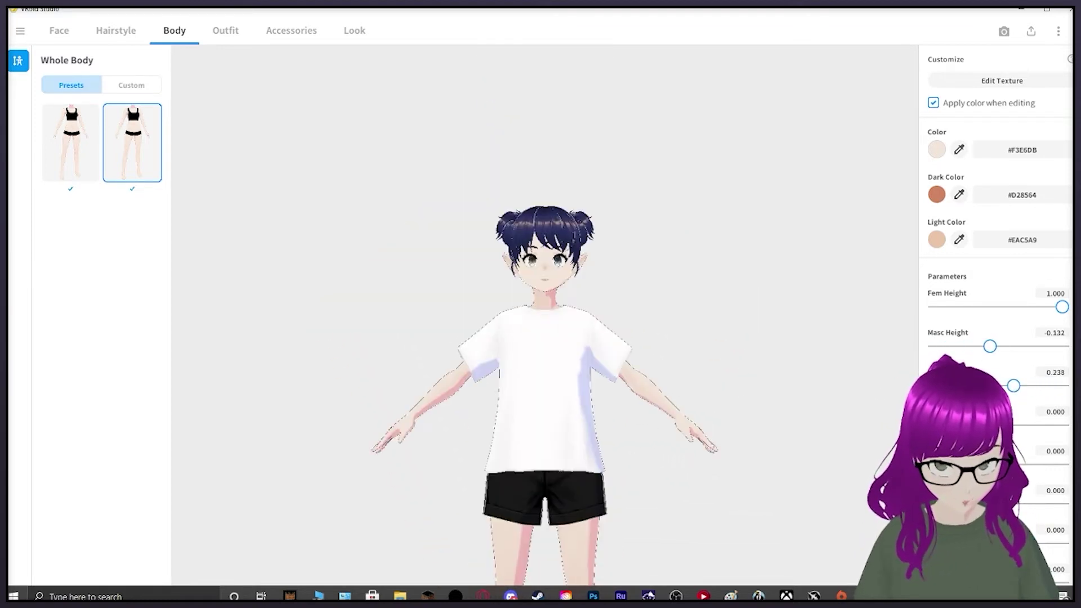
drag(998, 425, 1007, 425)
scroll(1047, 541, down, 1)
drag(998, 487, 954, 487)
Dress the avatar in the outfit set with the white turtleneck sweater and long plaid skirt.
click(226, 30)
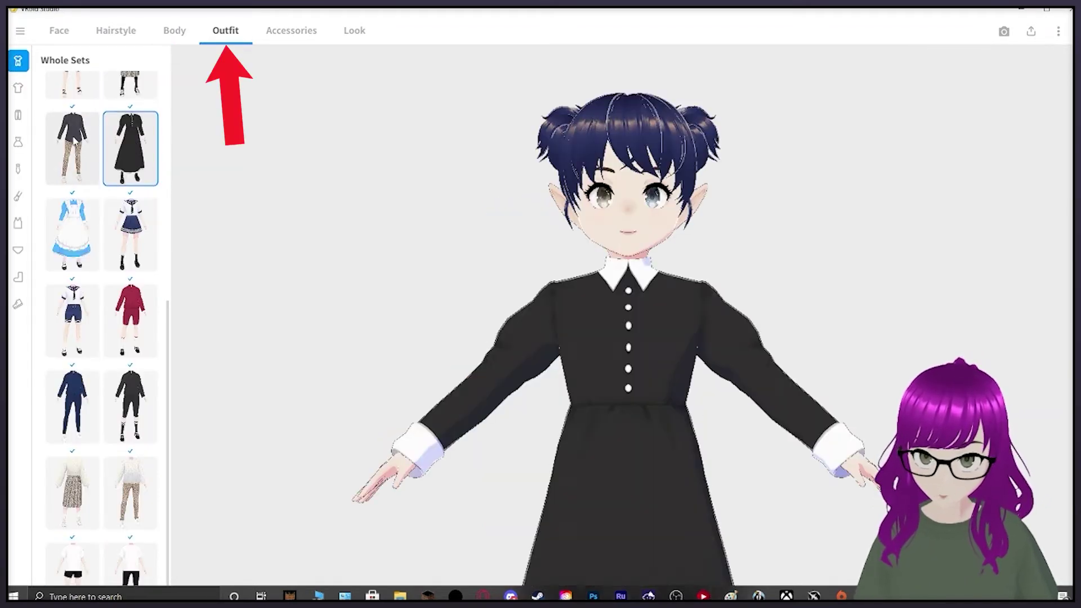
scroll(424, 335, down, 5)
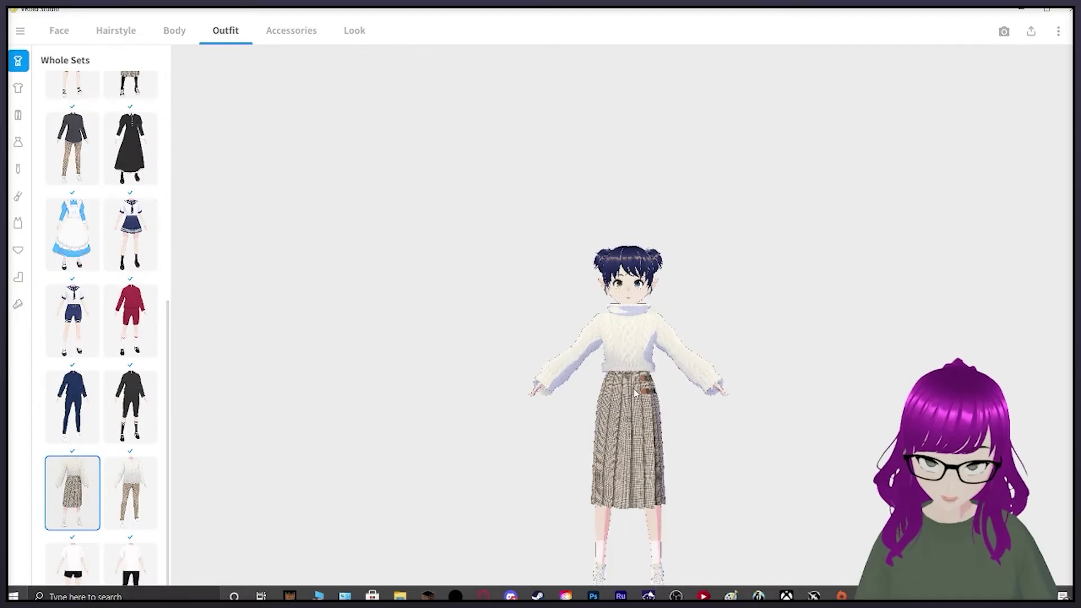
Browse the templates for a custom top, from vests and T-shirts to kimonos and long coats.
click(18, 88)
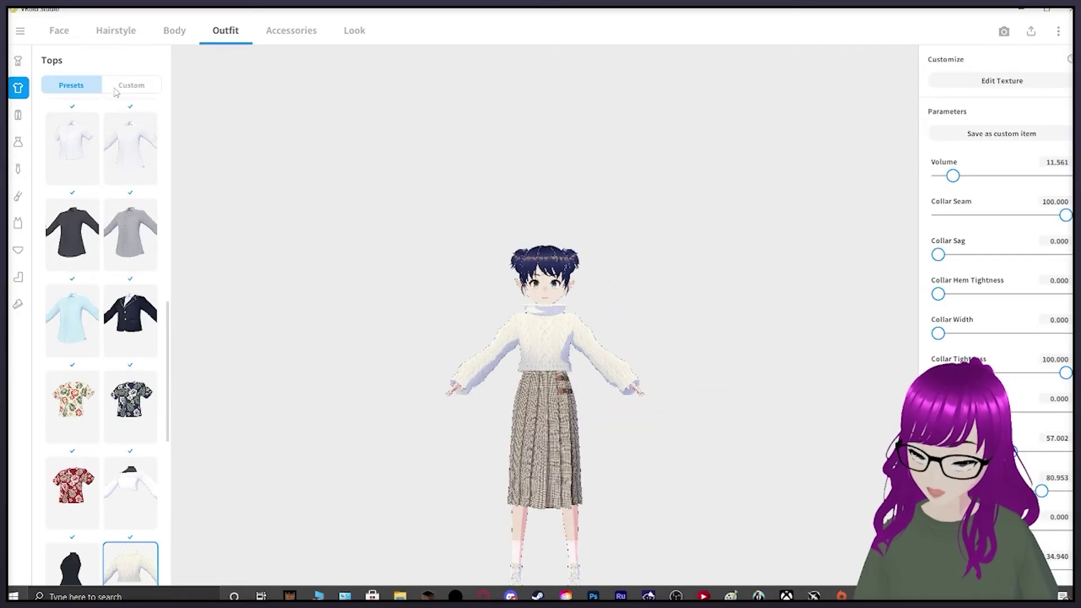
click(133, 86)
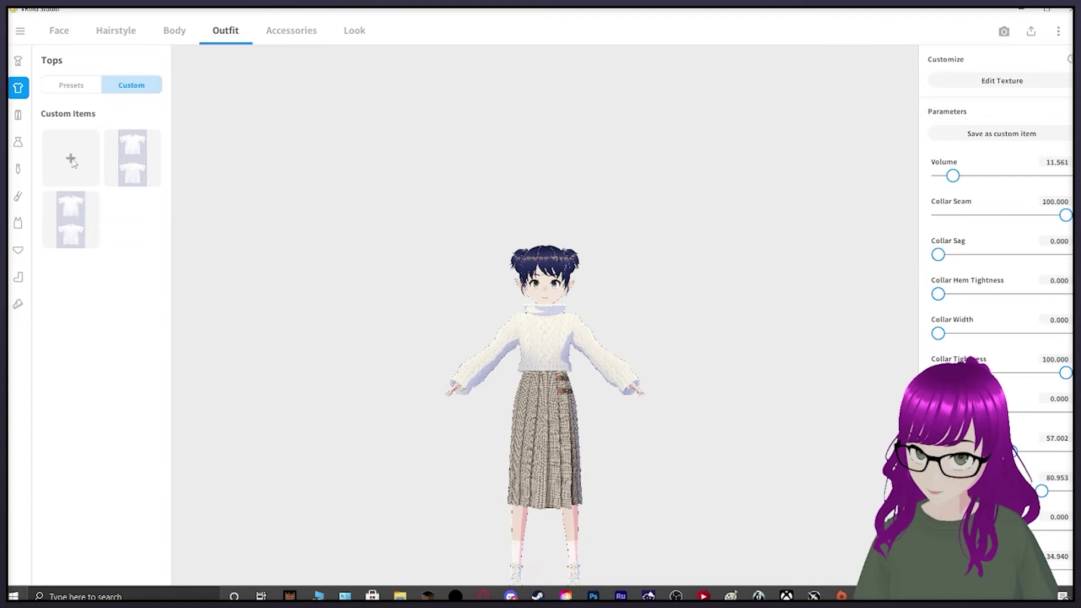
click(72, 160)
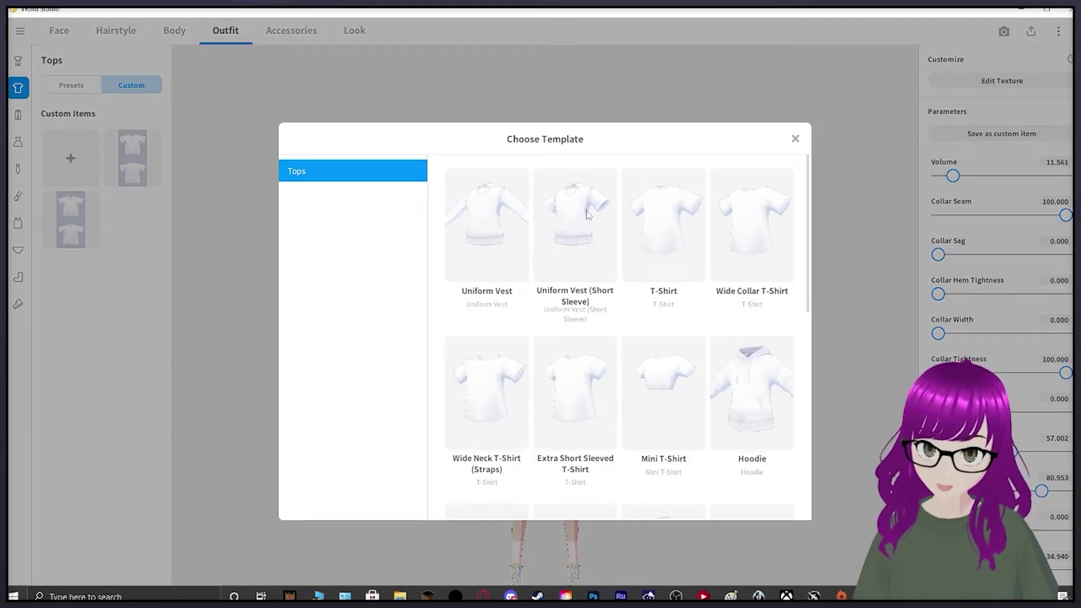
scroll(608, 408, down, 6)
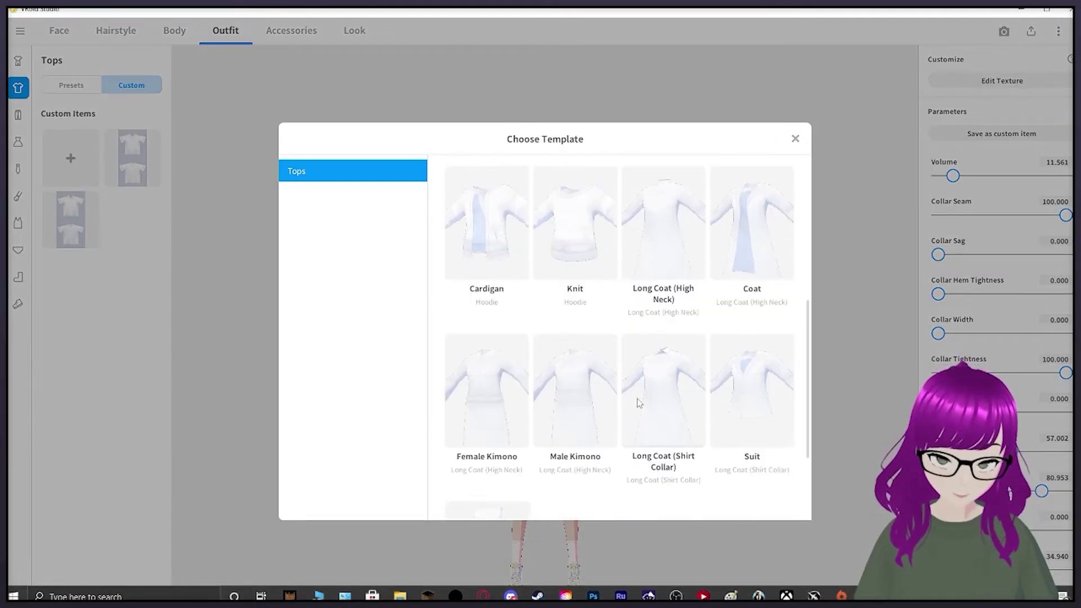
scroll(641, 415, down, 5)
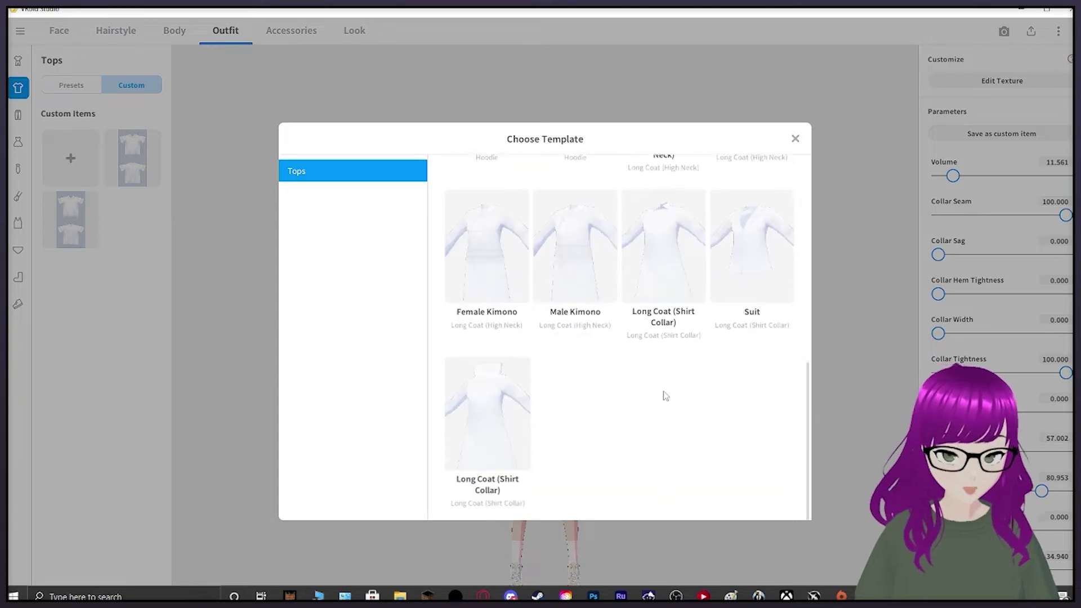
scroll(666, 395, up, 5)
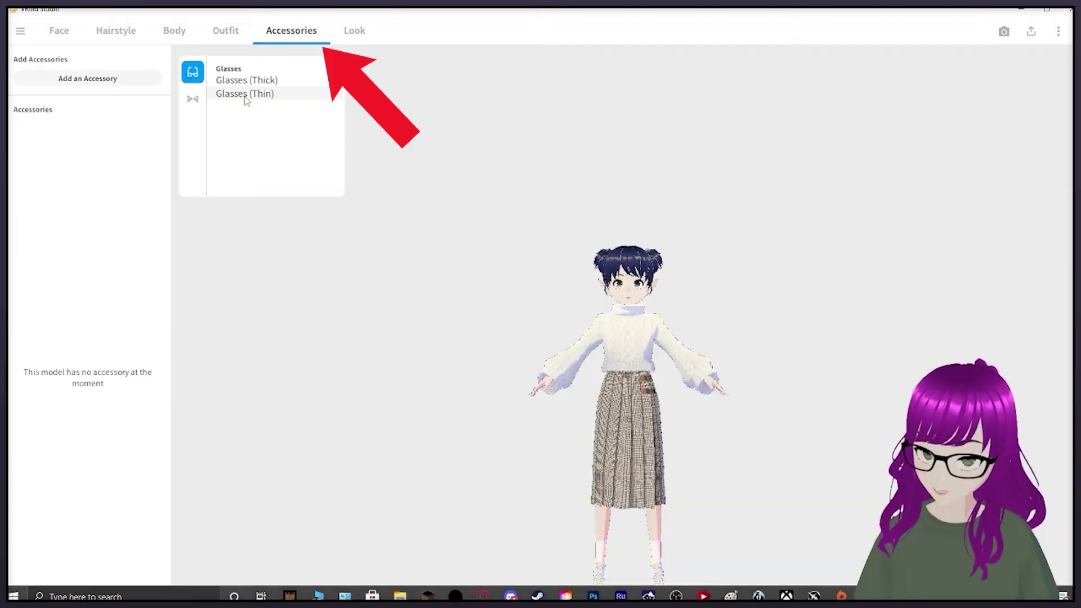
Add the Cat Ears accessory and recolor it to #BAAAA2.
click(192, 99)
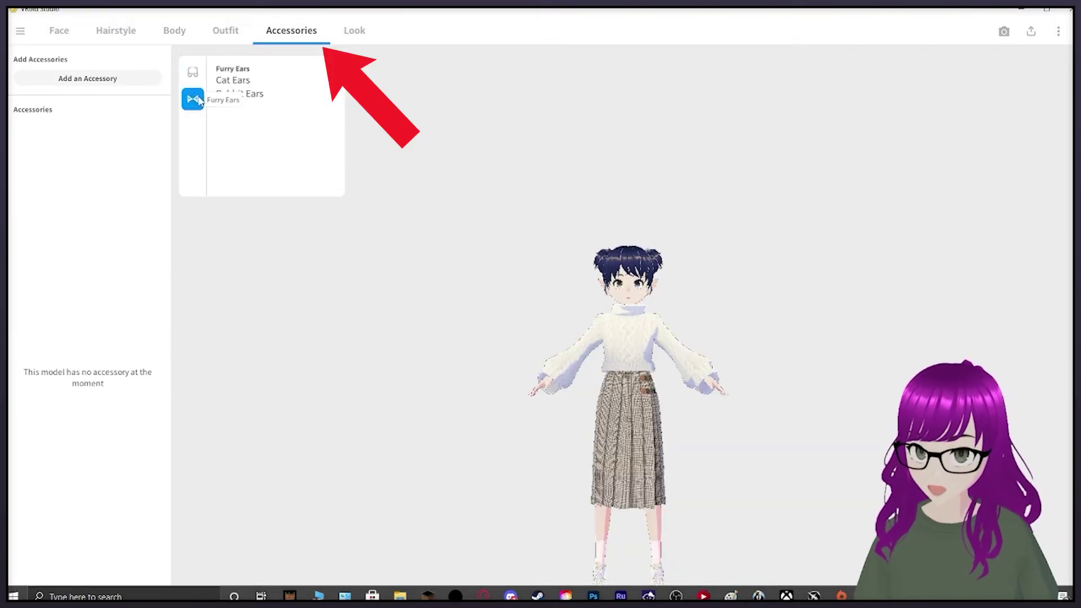
click(250, 81)
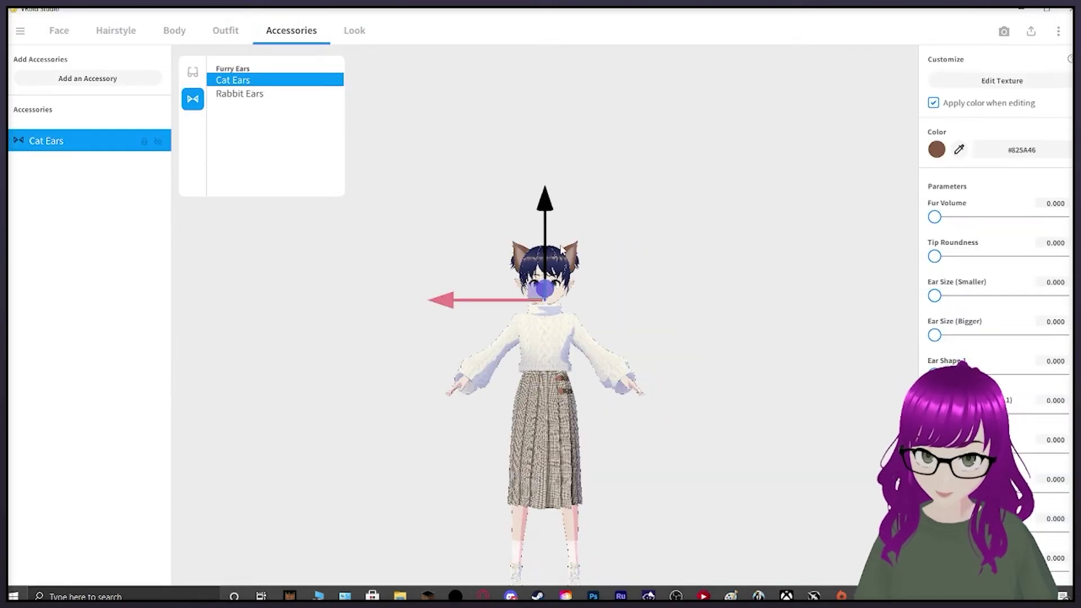
click(937, 149)
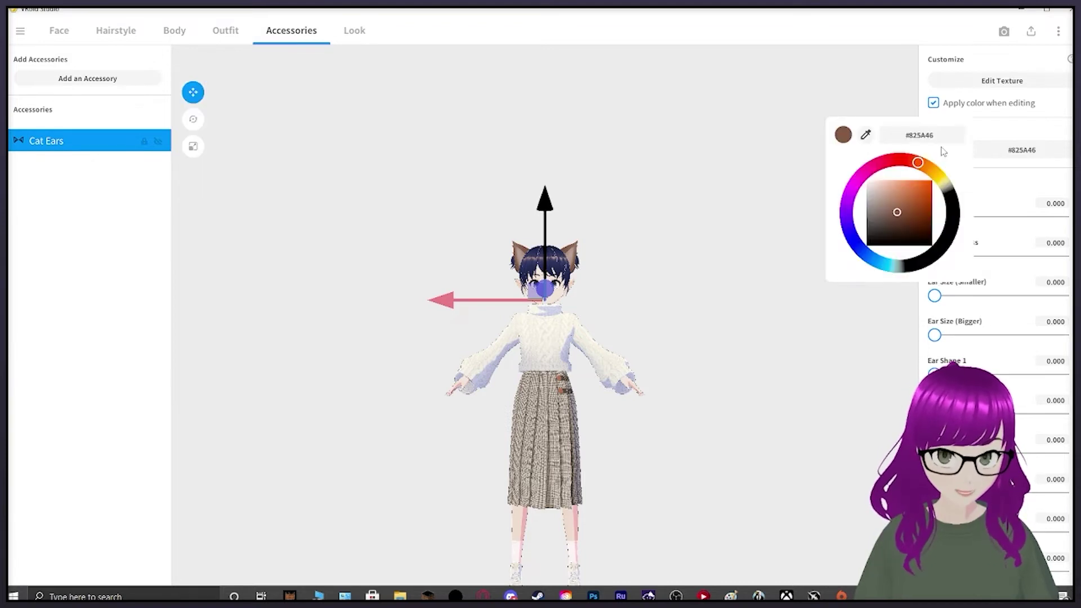
click(193, 119)
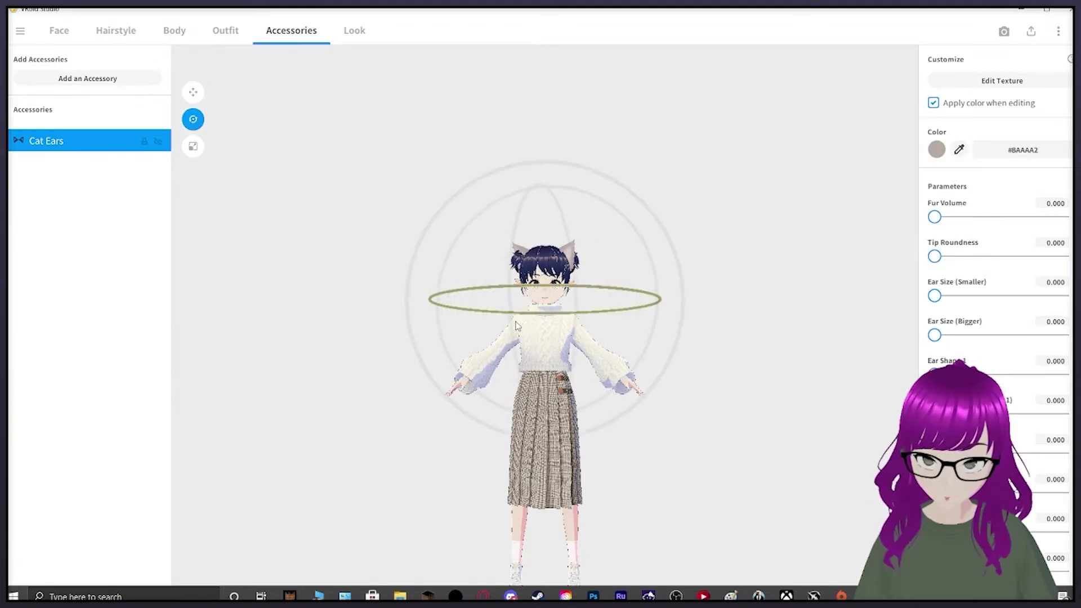
click(937, 150)
Set the cat ears' Ear Size (Bigger) to 36.564 and Ear Shape 1 to 18.062.
click(955, 338)
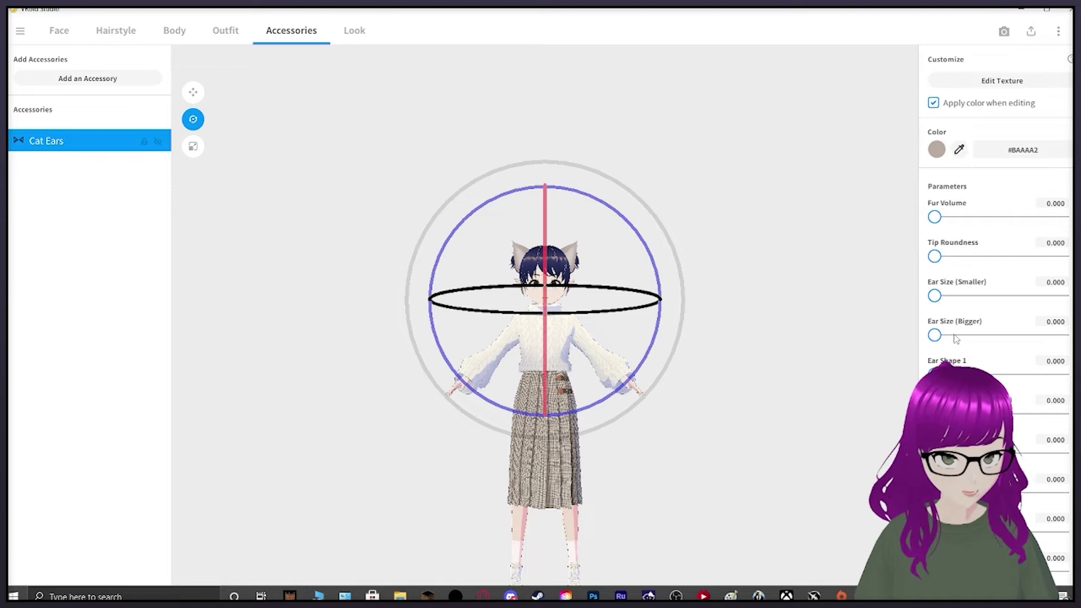
mouse_move(981, 337)
mouse_down()
mouse_move(1057, 336)
mouse_move(981, 336)
mouse_up()
drag(934, 374, 1064, 404)
Try Rabbit Ears with the Cat Ears hidden and shown, and undo the rabbit ears.
click(157, 141)
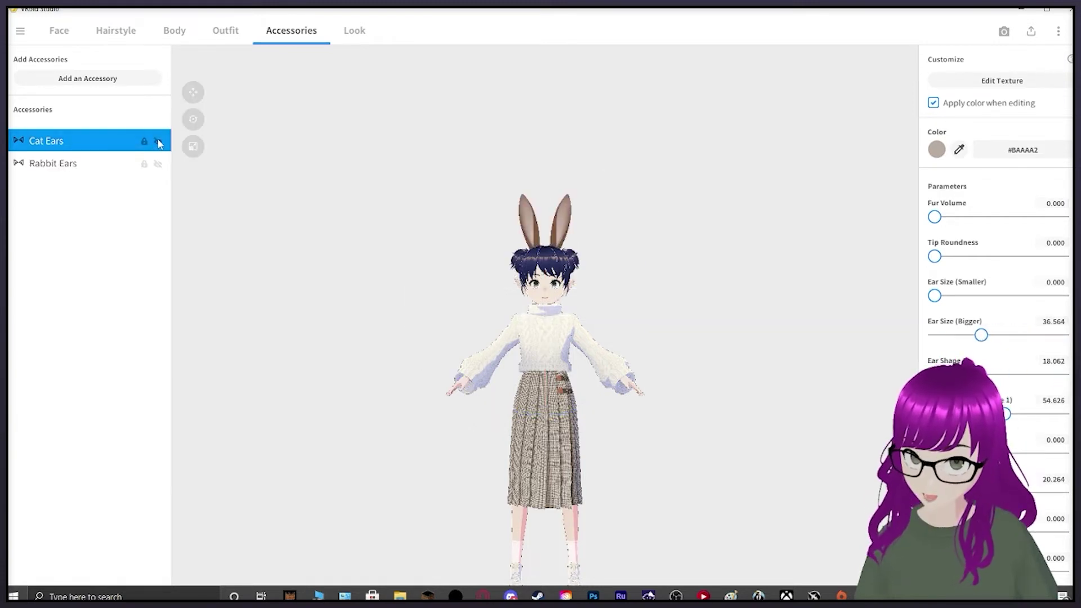
click(157, 142)
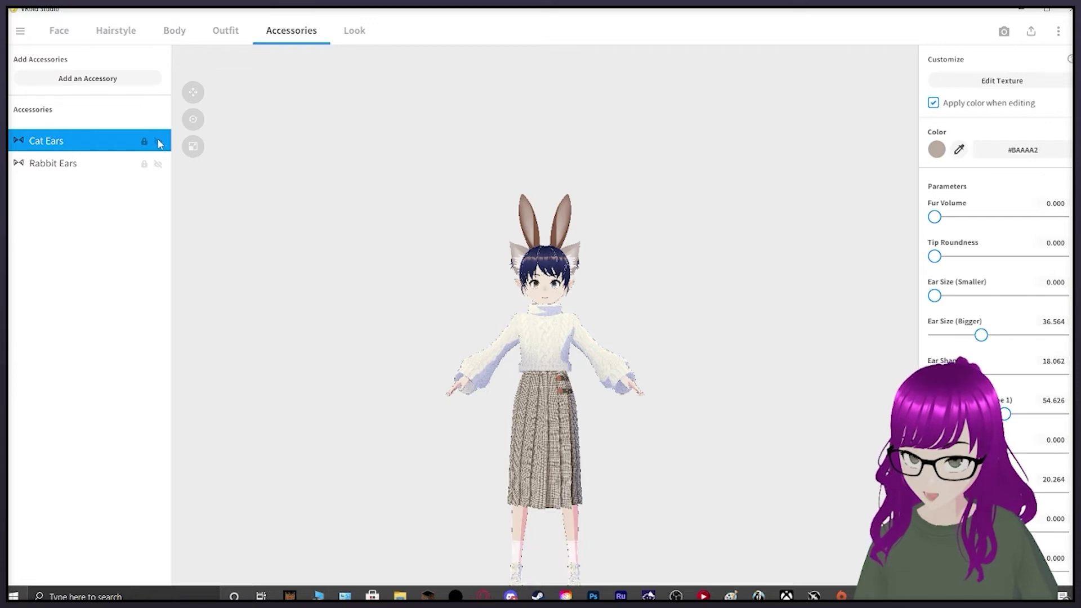
click(149, 163)
key(ctrl+z)
Add the Glasses (Thick) accessory to the avatar.
click(263, 82)
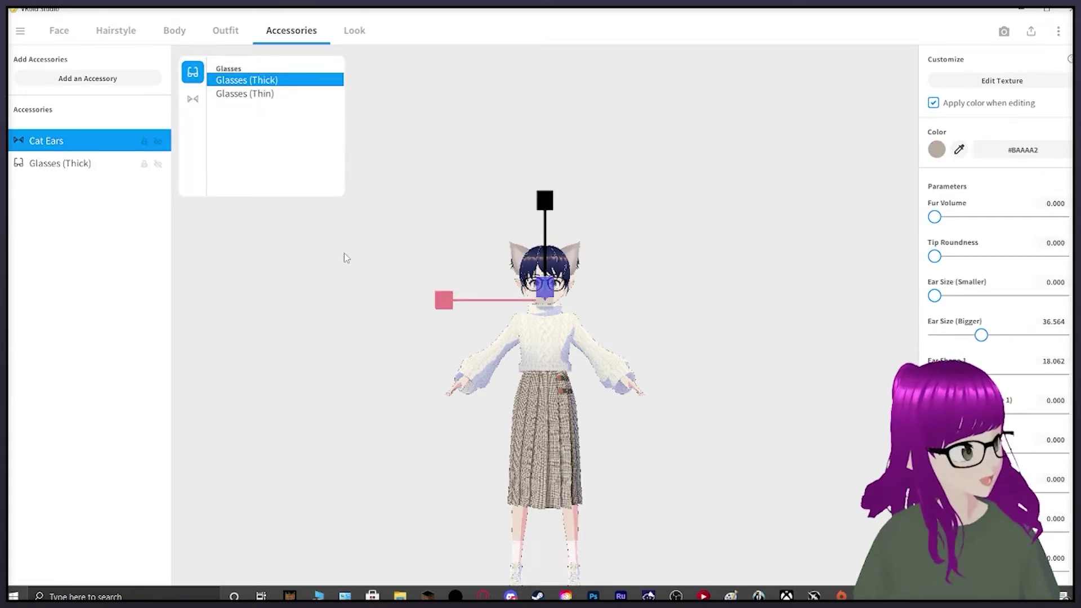
Set the hair rim light's Intensity to 50.833 and Concentration to 42.083 in the avatar's look settings.
click(354, 30)
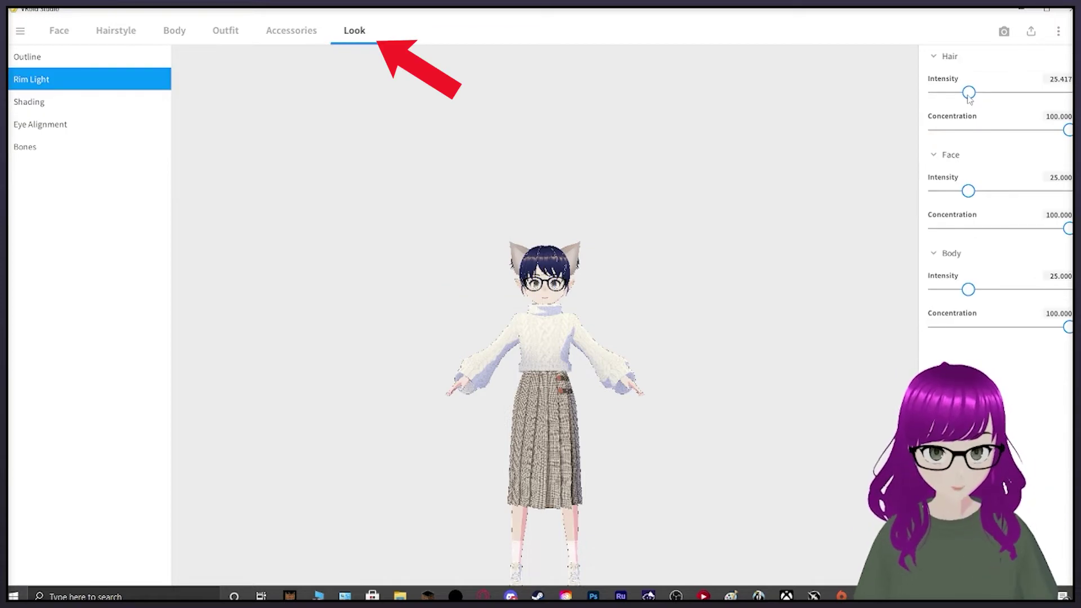
drag(968, 93, 1003, 93)
drag(1068, 130, 991, 130)
scroll(577, 231, up, 2)
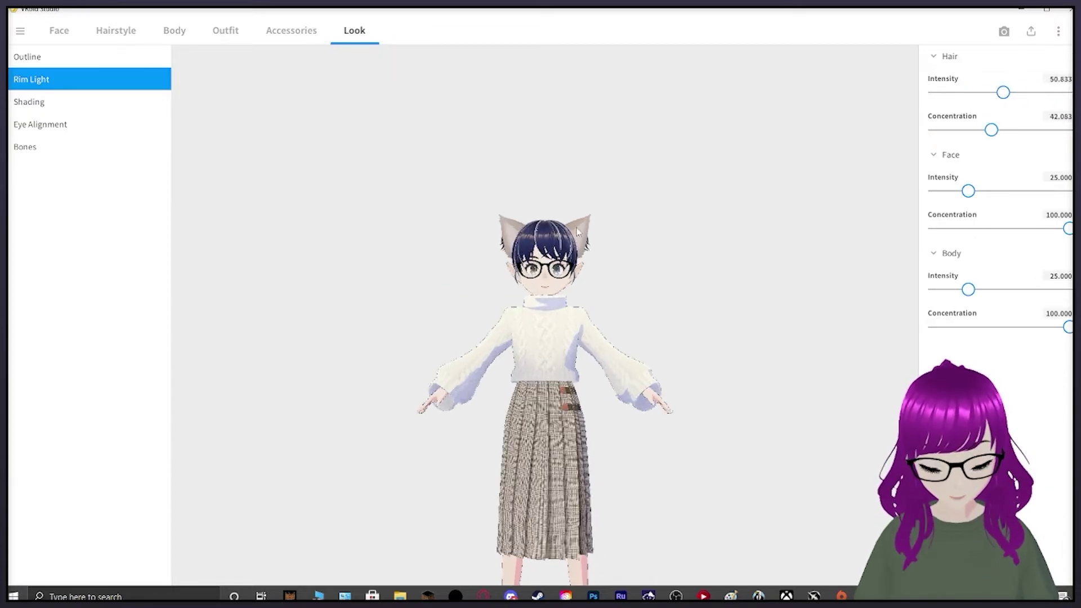
scroll(577, 230, up, 3)
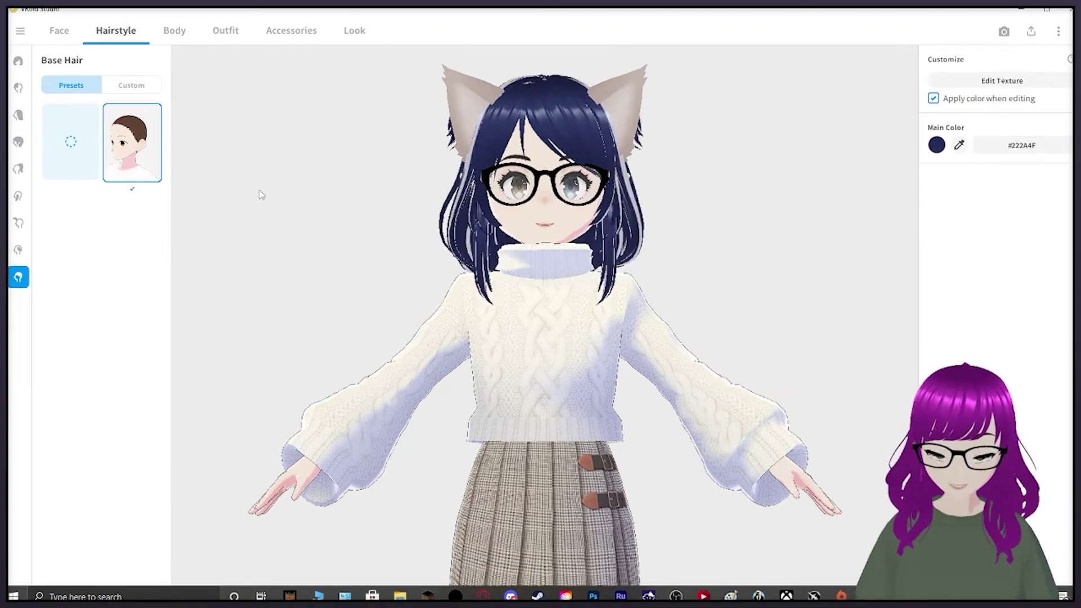
Preview the avatar in the Photo Booth with the Standby 0 and Standby 2 animations.
scroll(262, 207, down, 4)
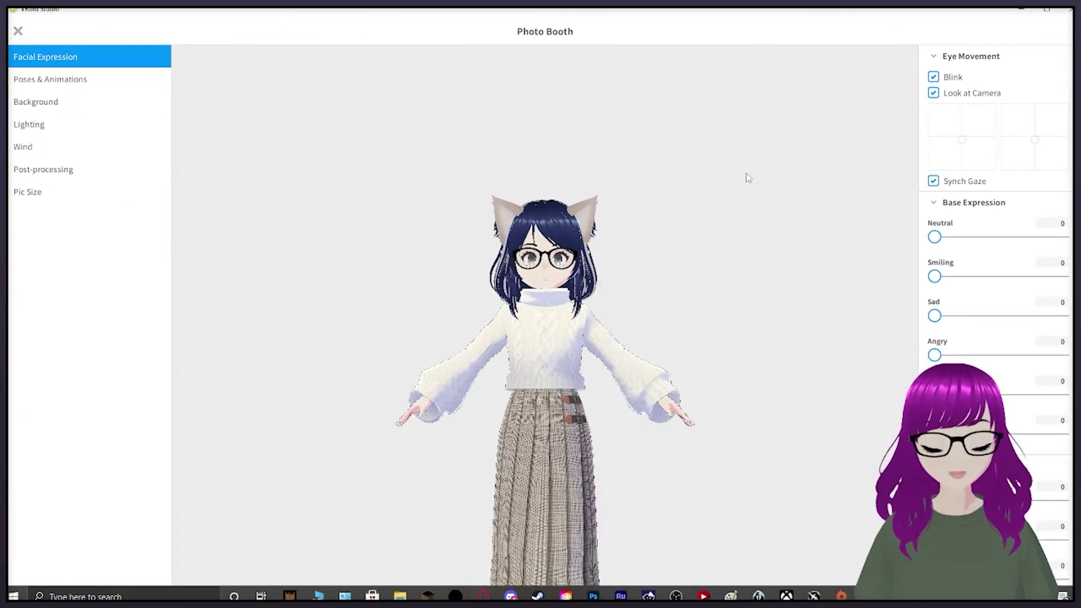
scroll(745, 173, up, 3)
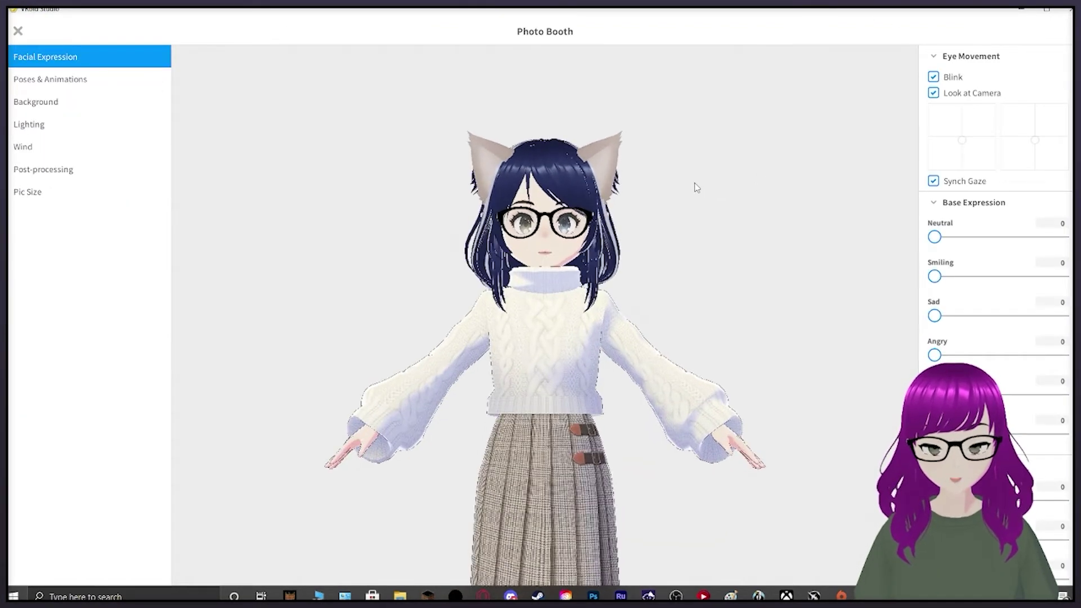
click(107, 79)
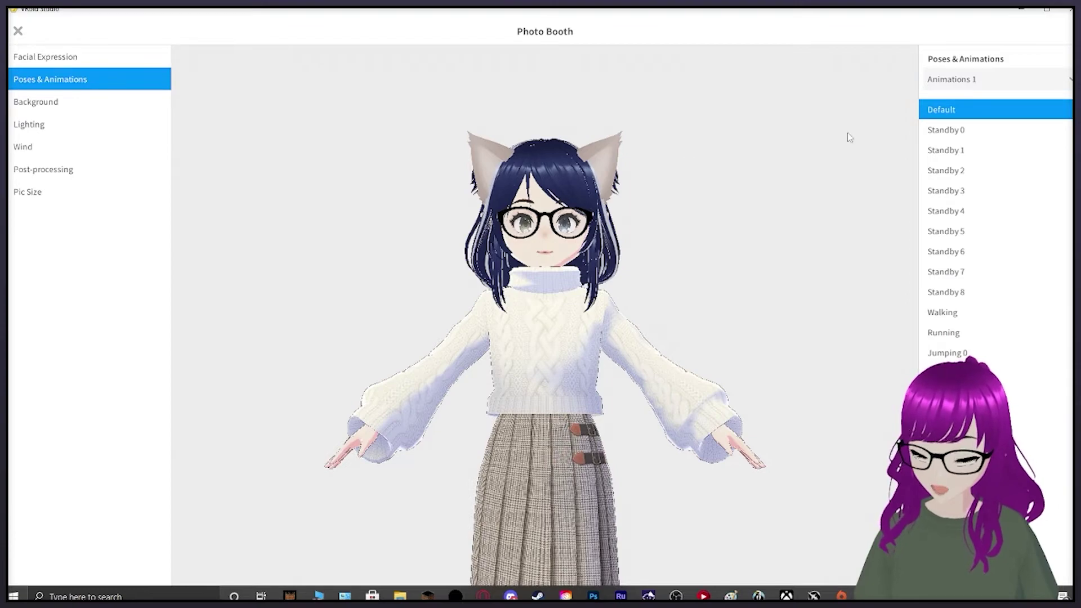
click(951, 130)
click(947, 170)
Set the Photo Booth's Angry expression to 100 and preview the avatar's Walking animation.
click(45, 56)
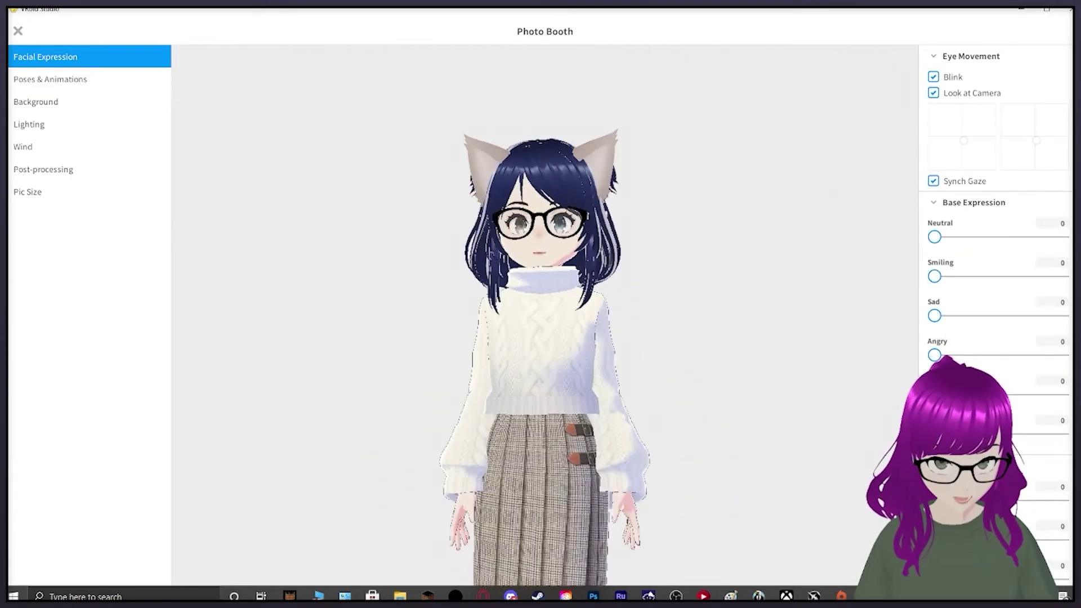
drag(934, 354, 1062, 355)
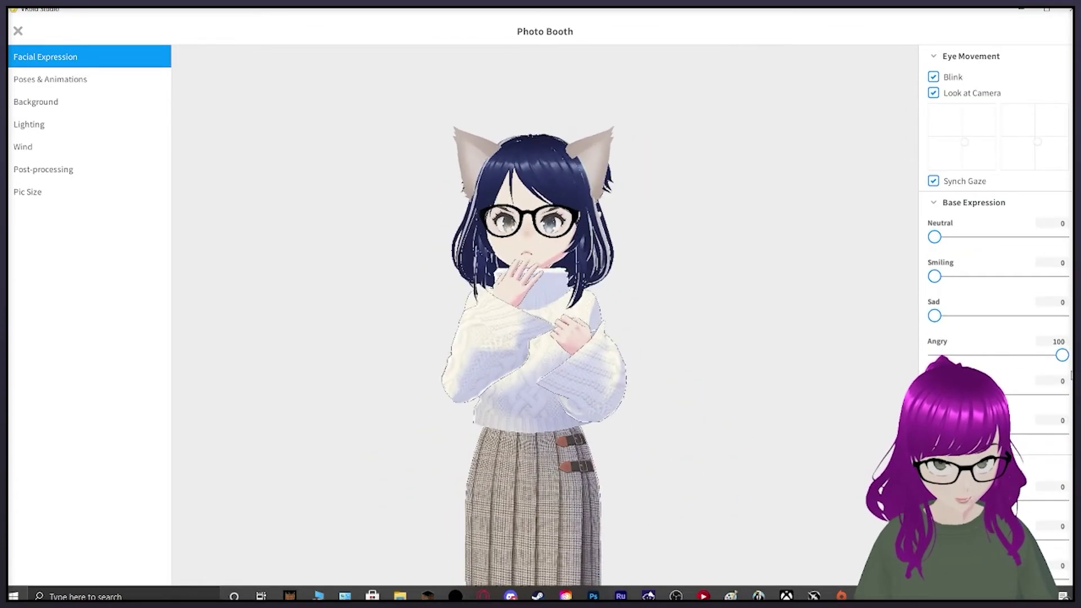
click(90, 79)
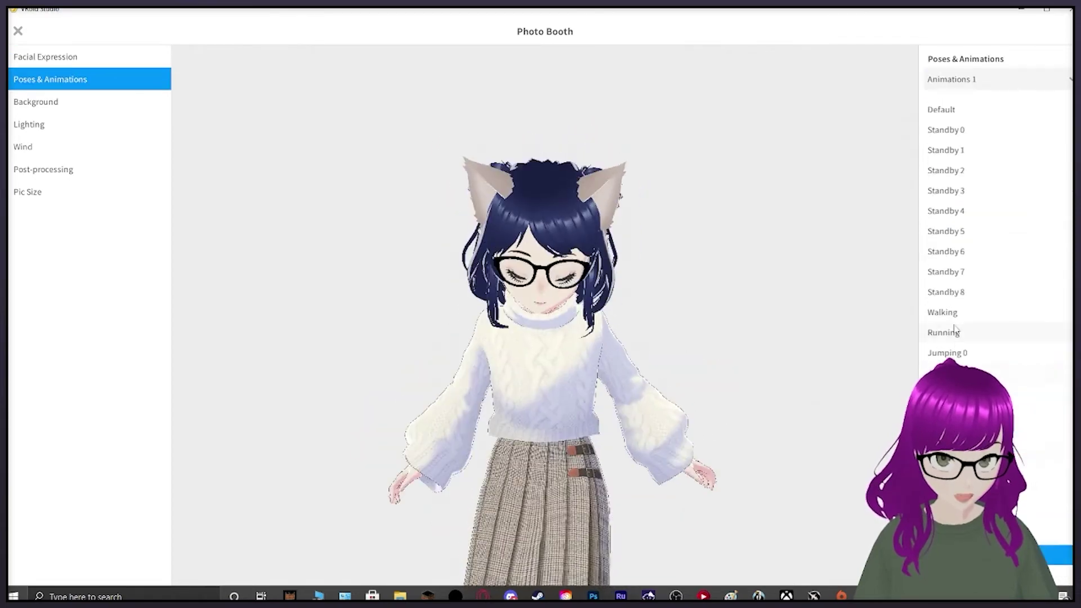
click(951, 313)
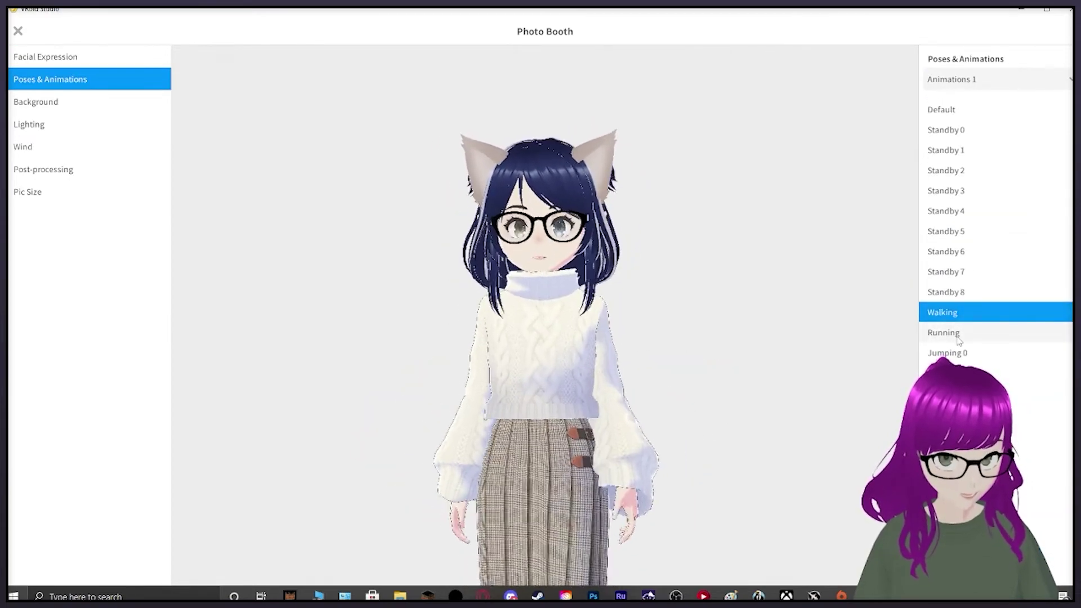
drag(907, 360, 828, 383)
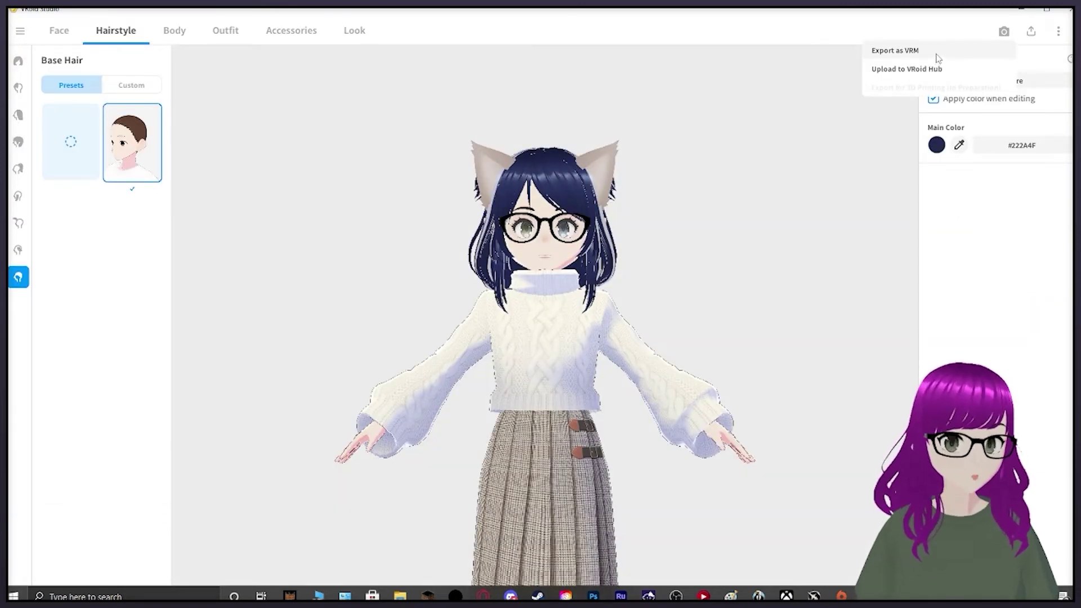
Start exporting the avatar as VRM, expanding the Reduce Polygons options and bringing up the VRM Settings.
click(929, 51)
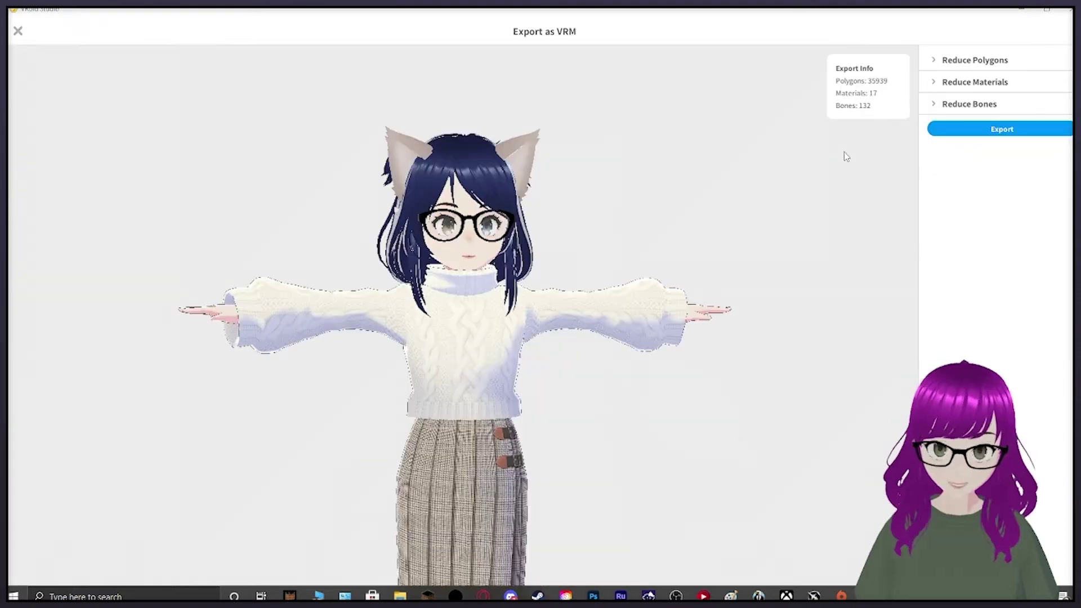
drag(467, 308, 465, 307)
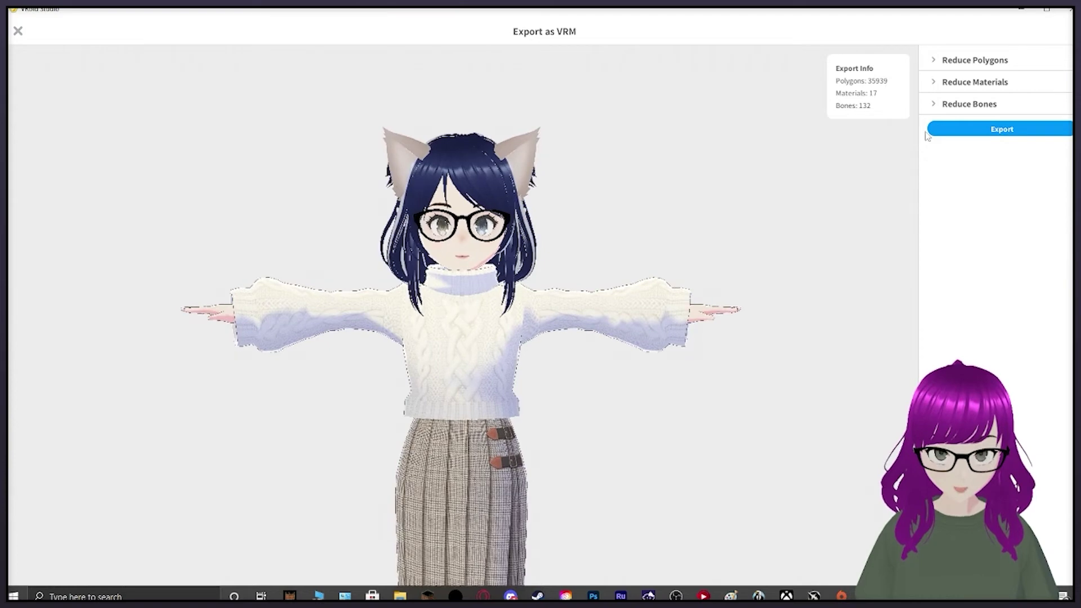
click(975, 60)
click(1053, 538)
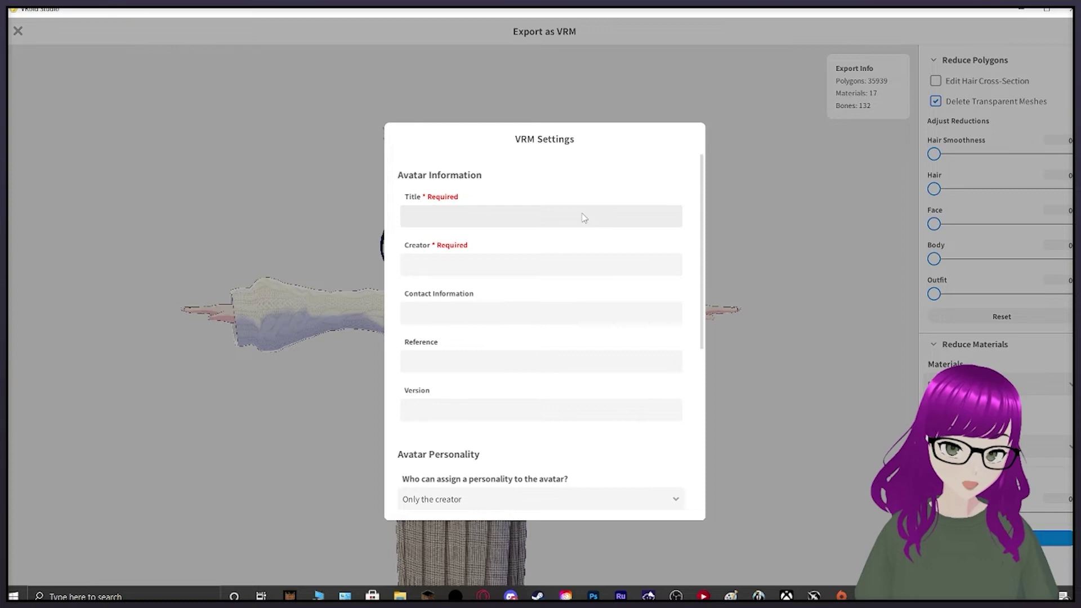
Set the redistribution license to Creative Commons CC-BY License and export the avatar's VRM file to the VTuber folder.
scroll(507, 394, down, 4)
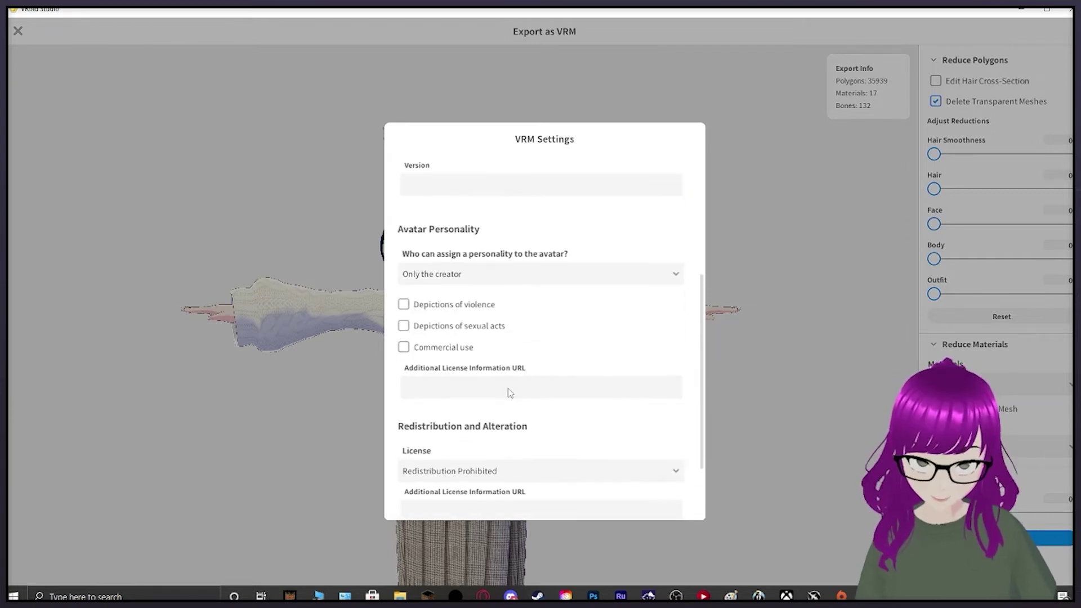
click(484, 281)
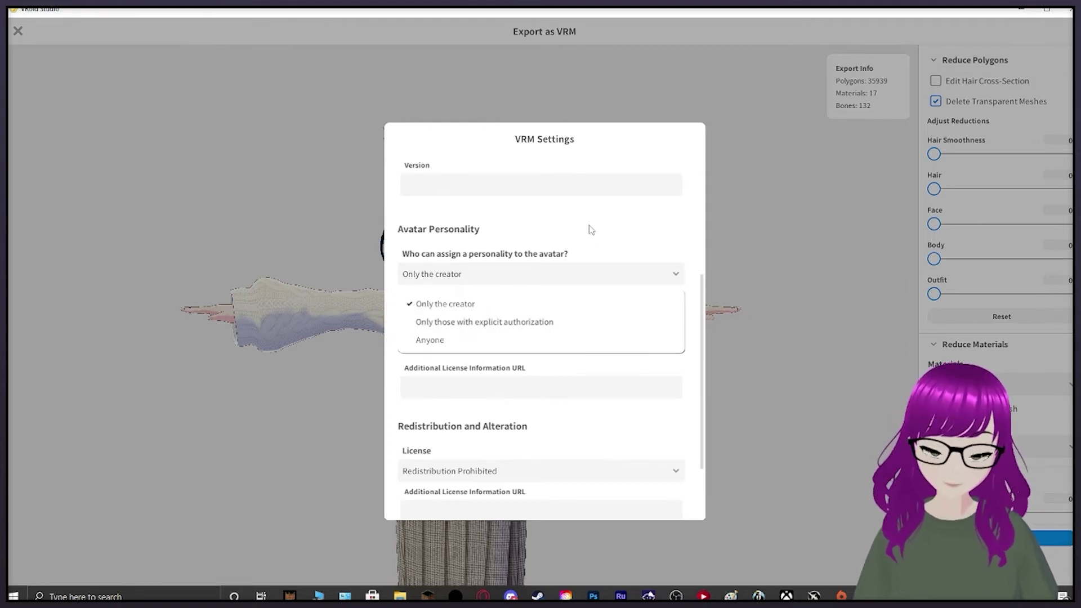
scroll(483, 374, down, 2)
click(482, 374)
click(475, 422)
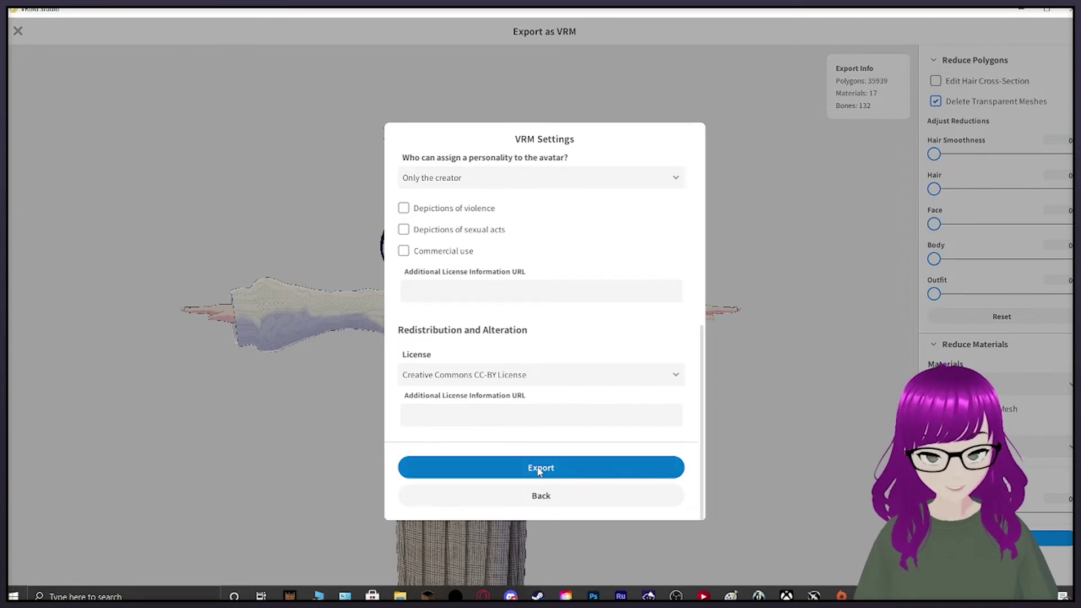
click(539, 468)
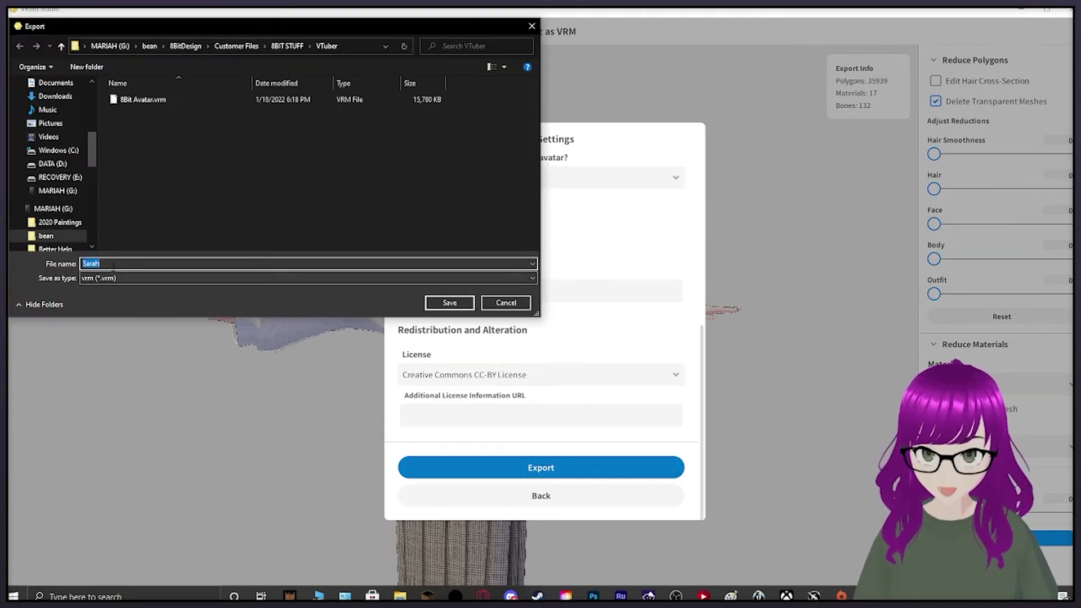
key(Return)
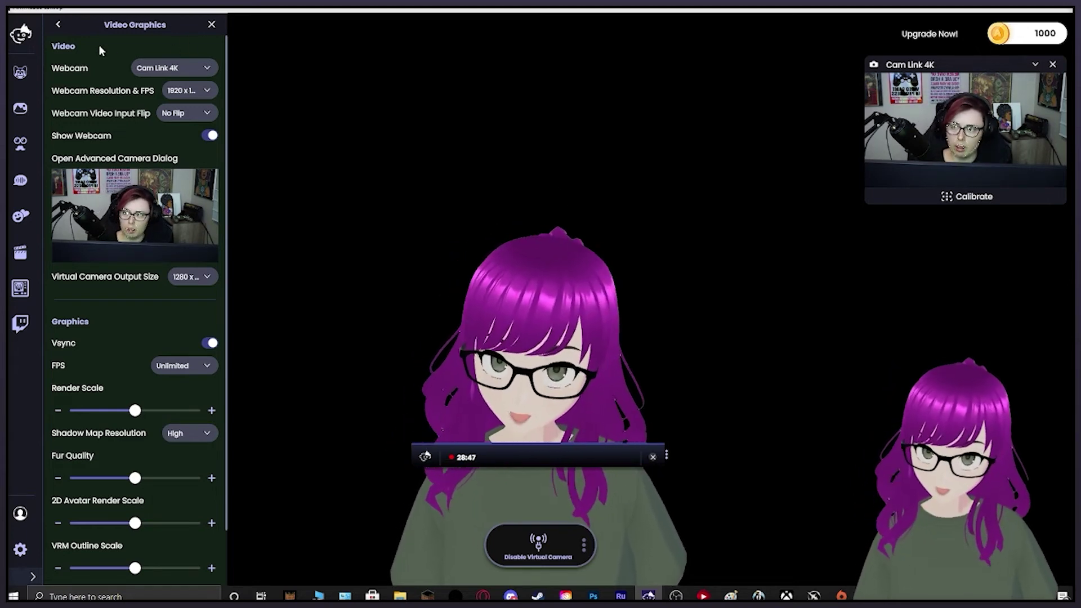
Switch to Animaze and import the exported VRM avatar from the VTuber folder into My Avatars.
click(21, 76)
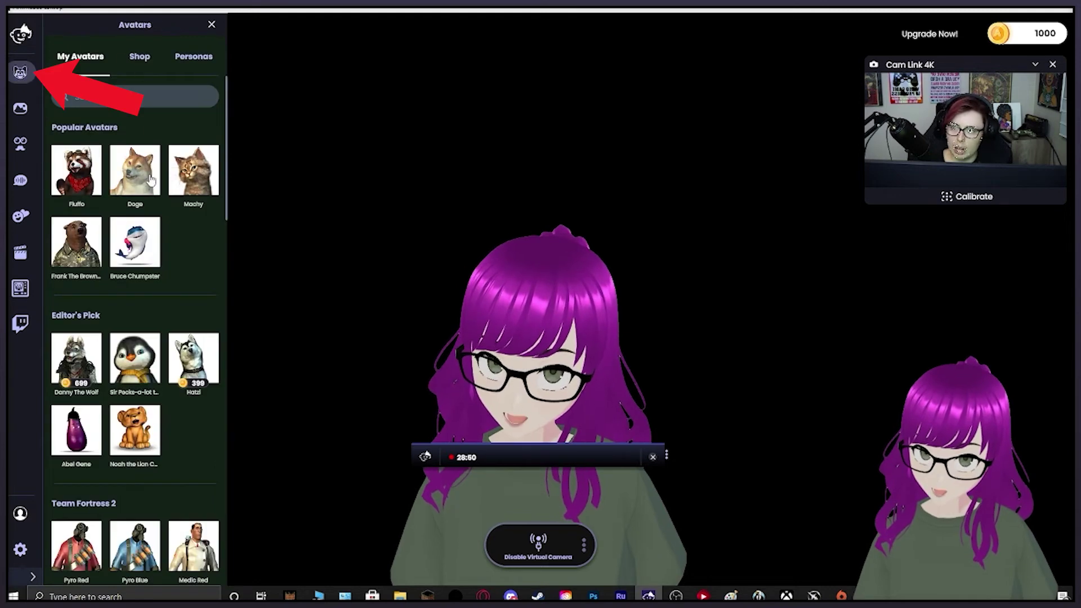
click(20, 143)
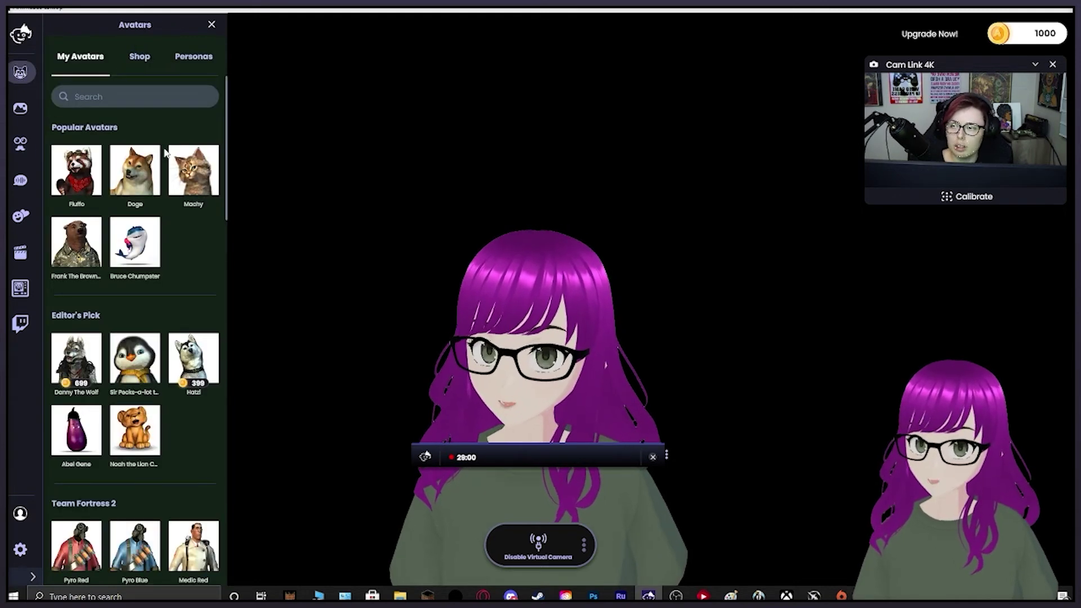
scroll(184, 213, down, 3)
scroll(173, 204, up, 3)
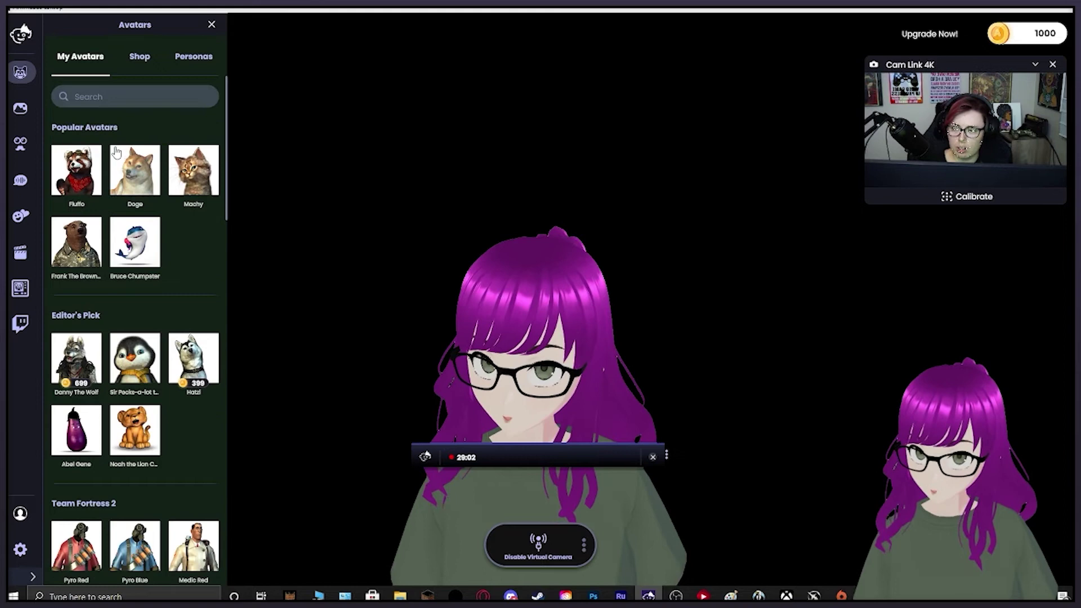
scroll(165, 303, down, 10)
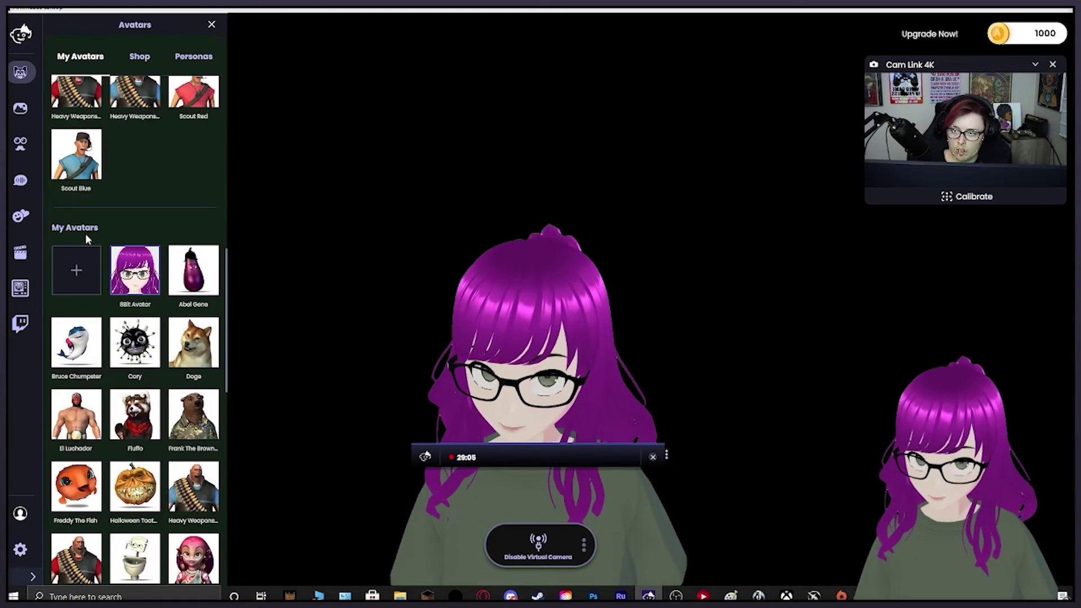
click(77, 273)
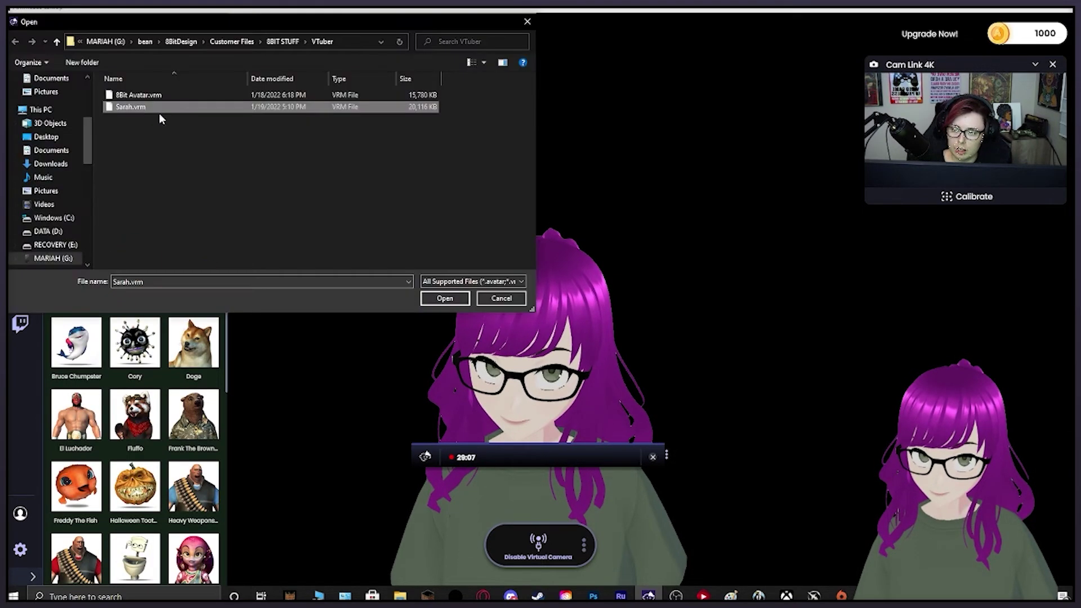
click(444, 298)
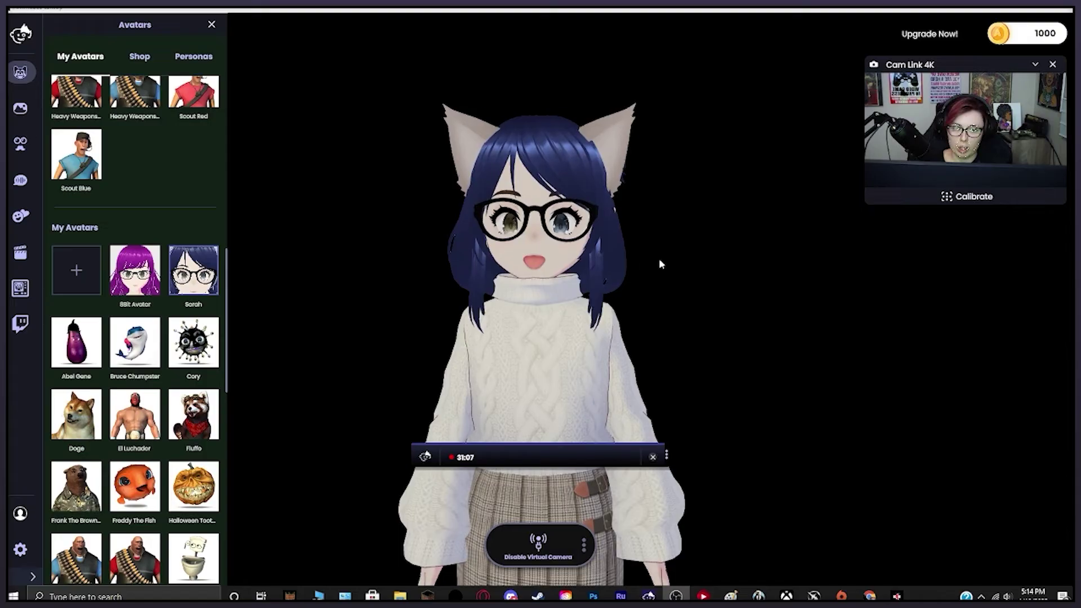
Search My Backgrounds for "Green Screen" and apply the Green screen background behind the avatar.
click(20, 111)
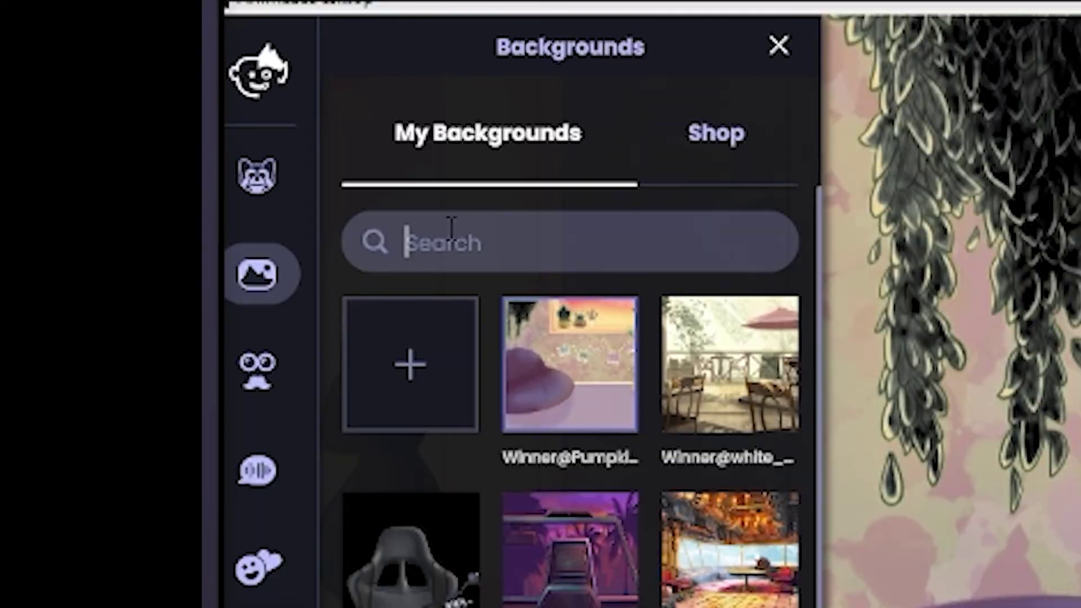
text(Gre)
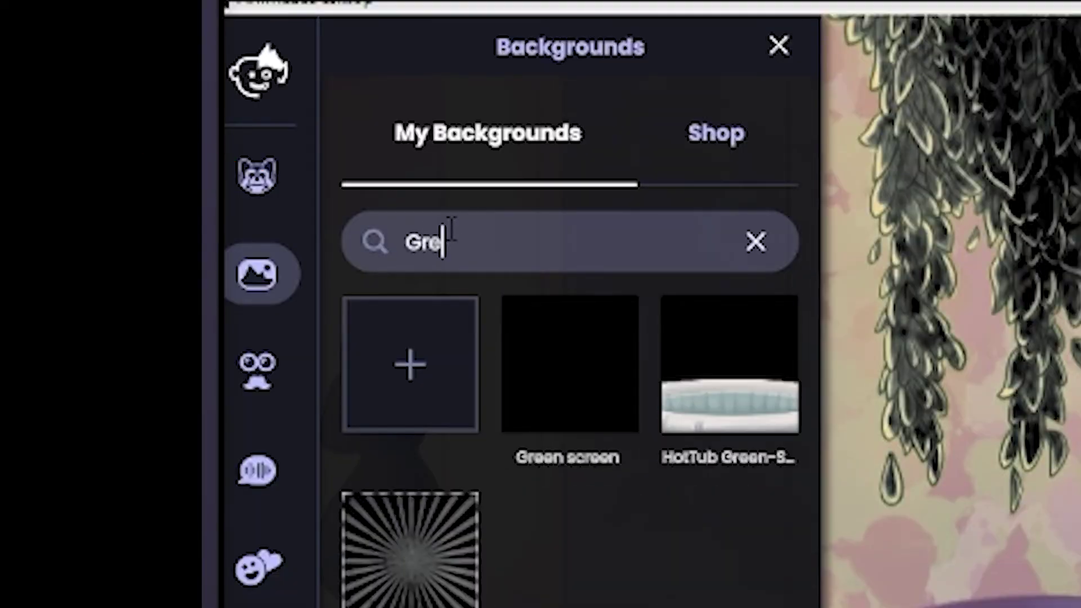
text(en Screen)
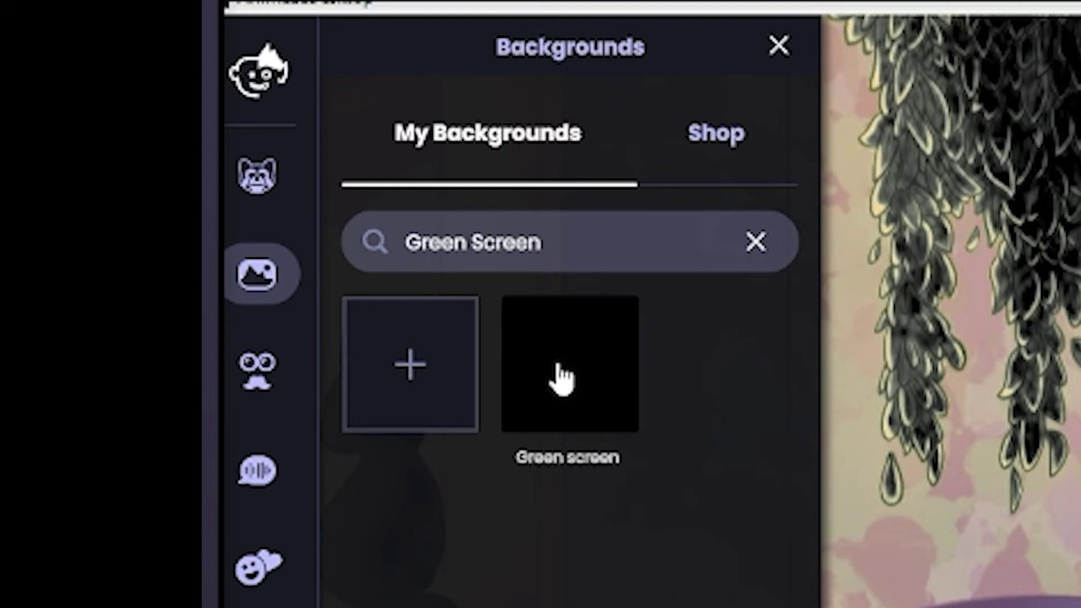
click(561, 379)
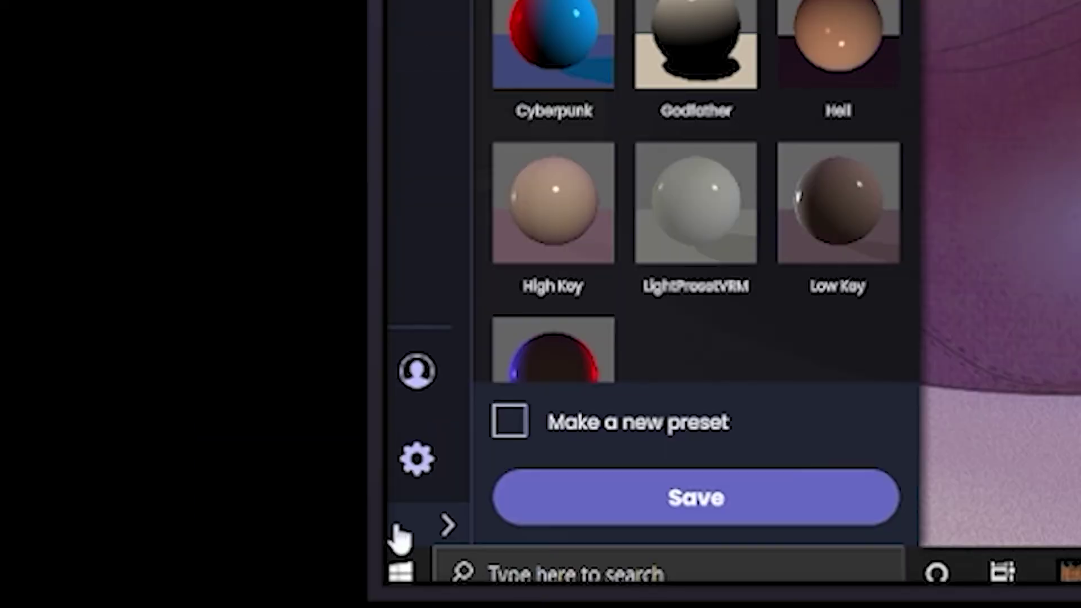
Select Cam Link 4K as the webcam in the Video Graphics settings and open the Virtual Camera Output Size options.
click(417, 464)
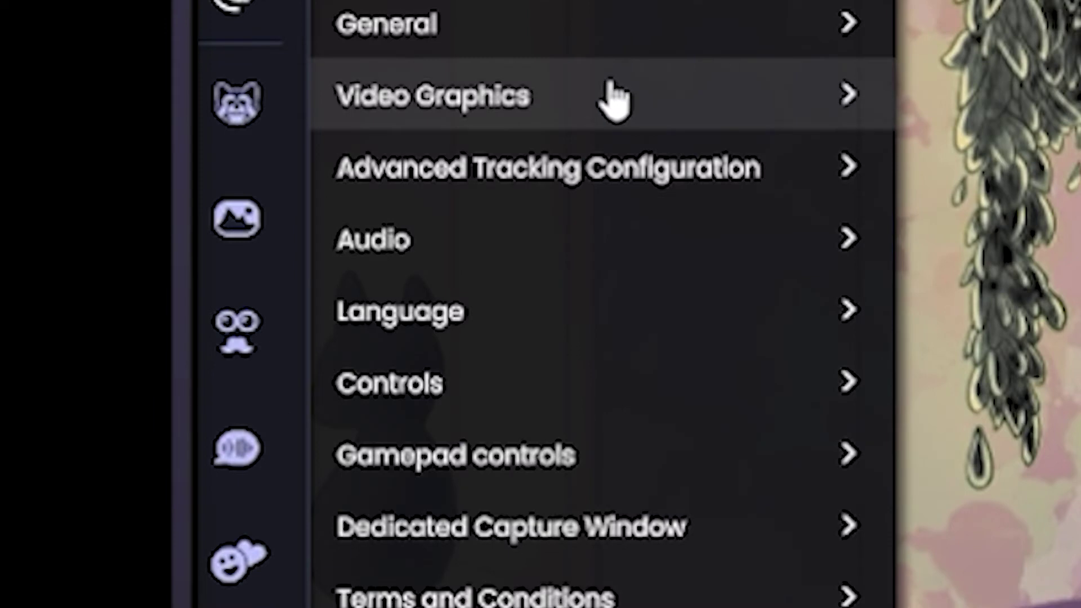
click(615, 100)
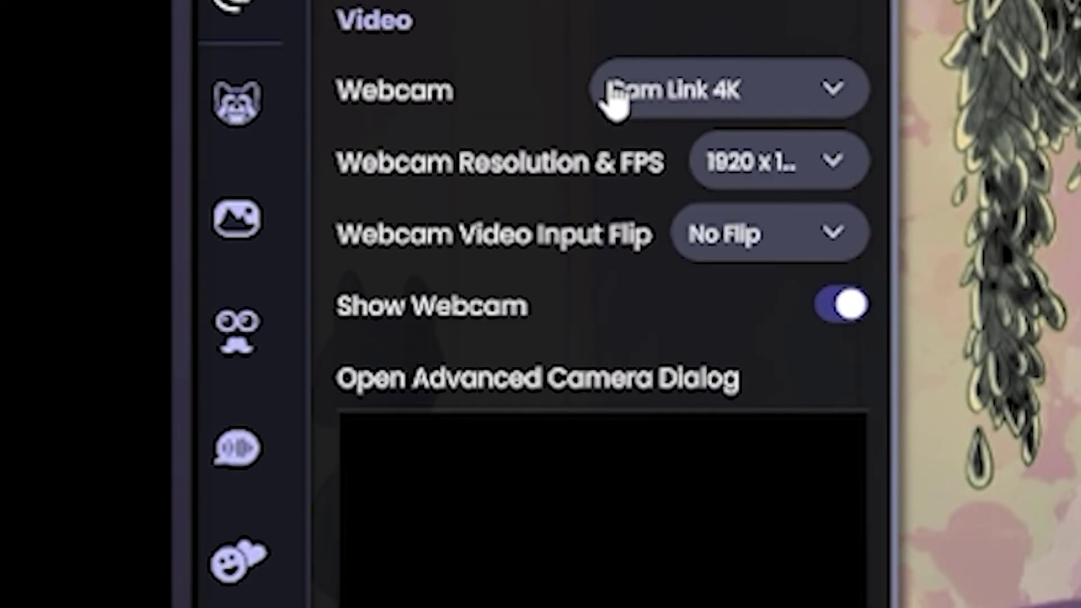
click(839, 104)
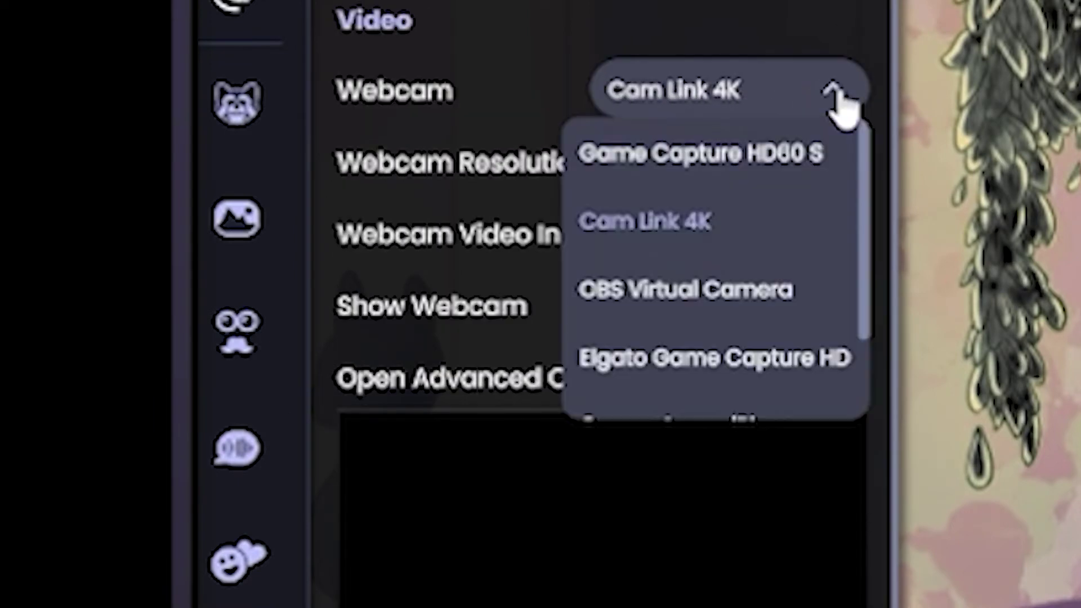
scroll(763, 383, down, 2)
scroll(777, 366, up, 3)
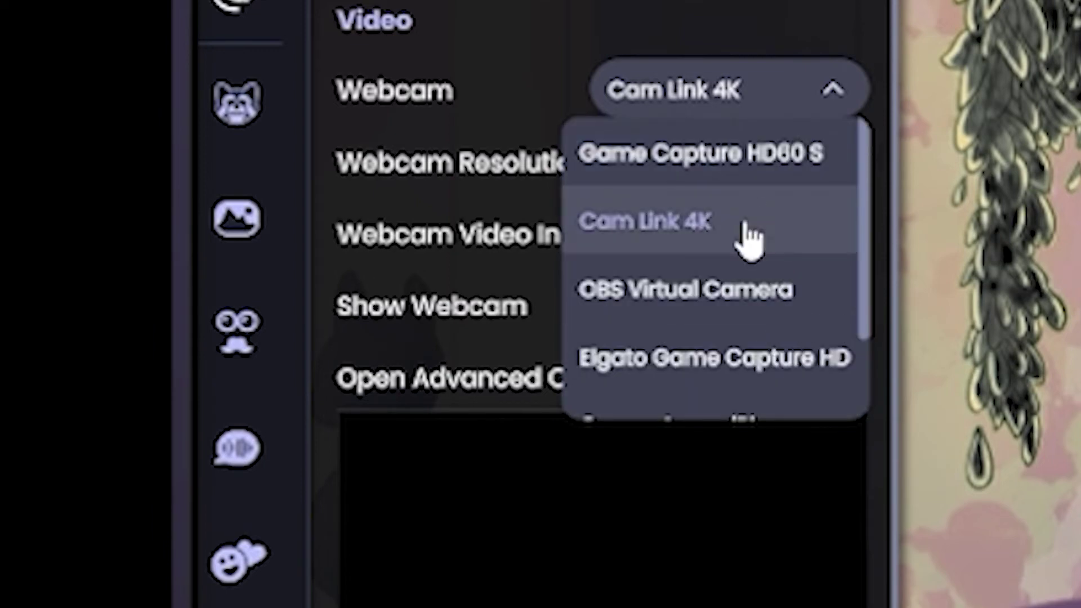
click(748, 239)
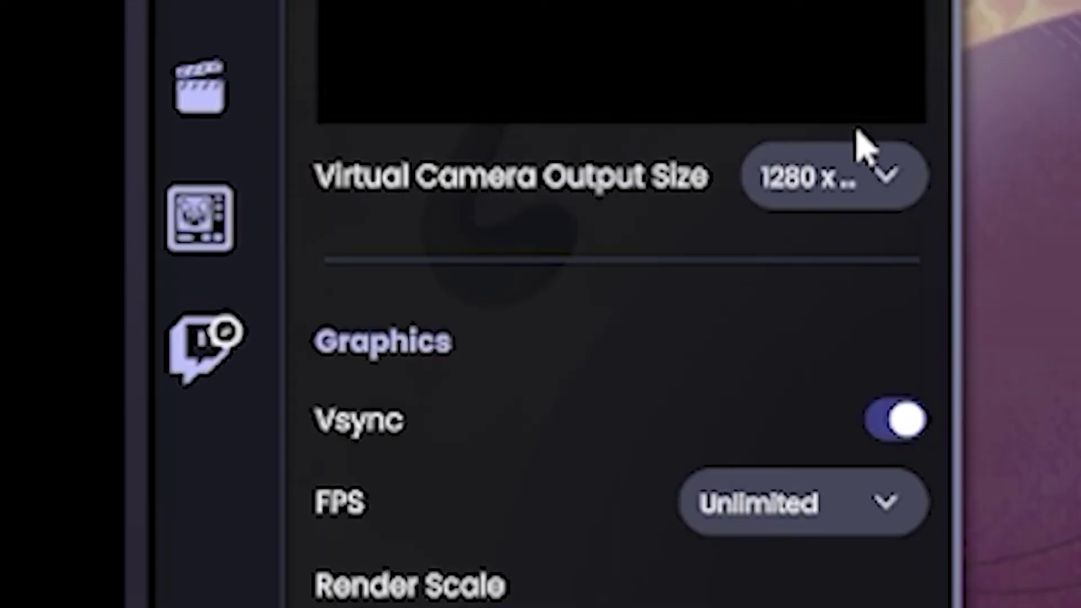
click(847, 182)
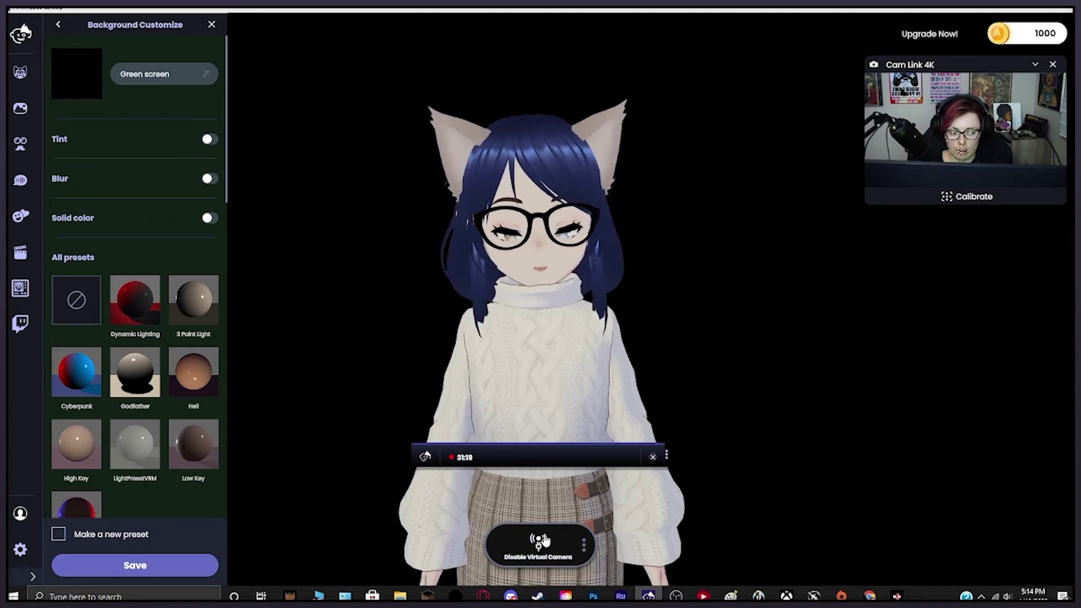
Restart the virtual camera output and calibrate the webcam face tracking.
click(539, 541)
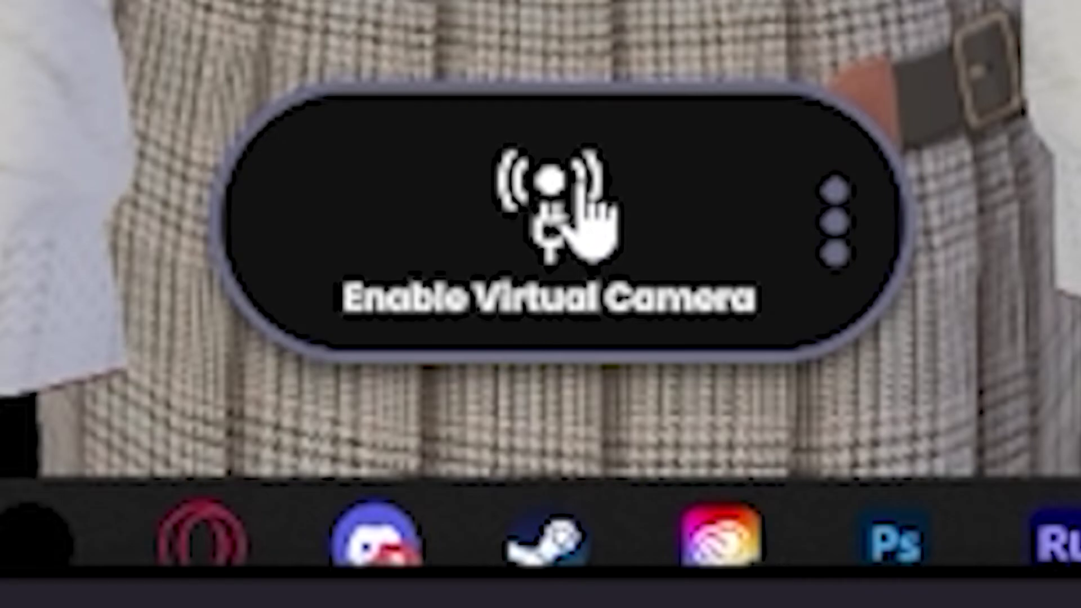
click(539, 541)
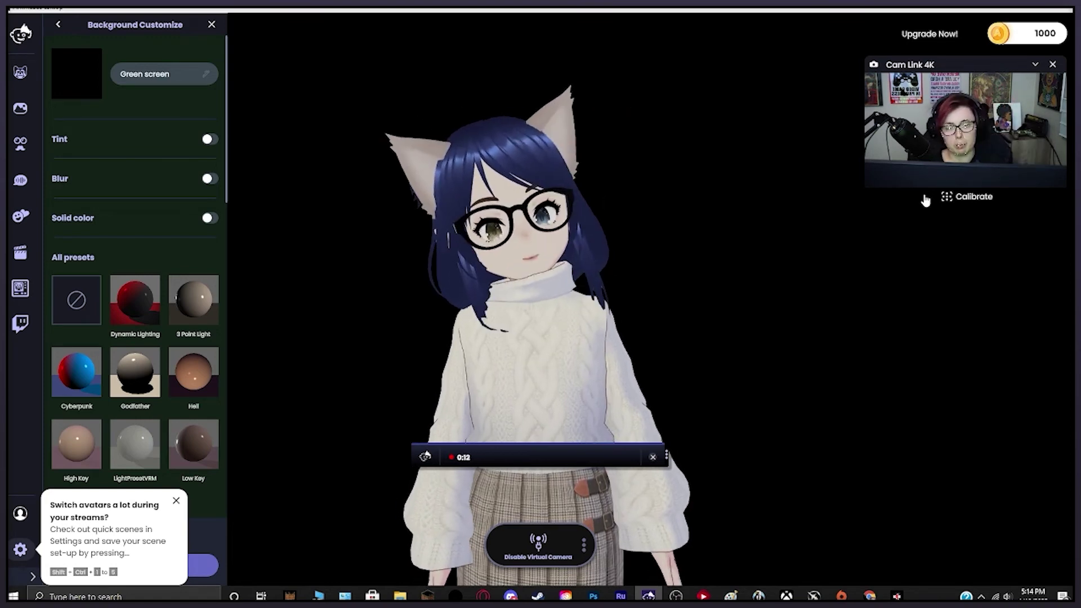
click(925, 198)
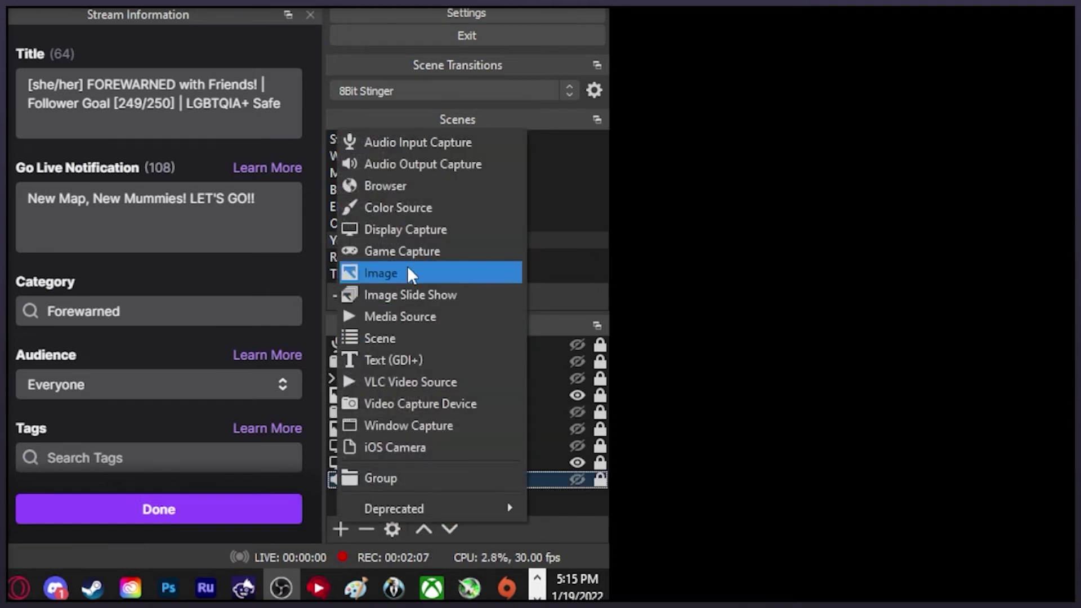
Switch to OBS Studio and add a Video Capture Device source for the VTuber using Animaze Virtual Camera.
click(393, 403)
double_click(393, 407)
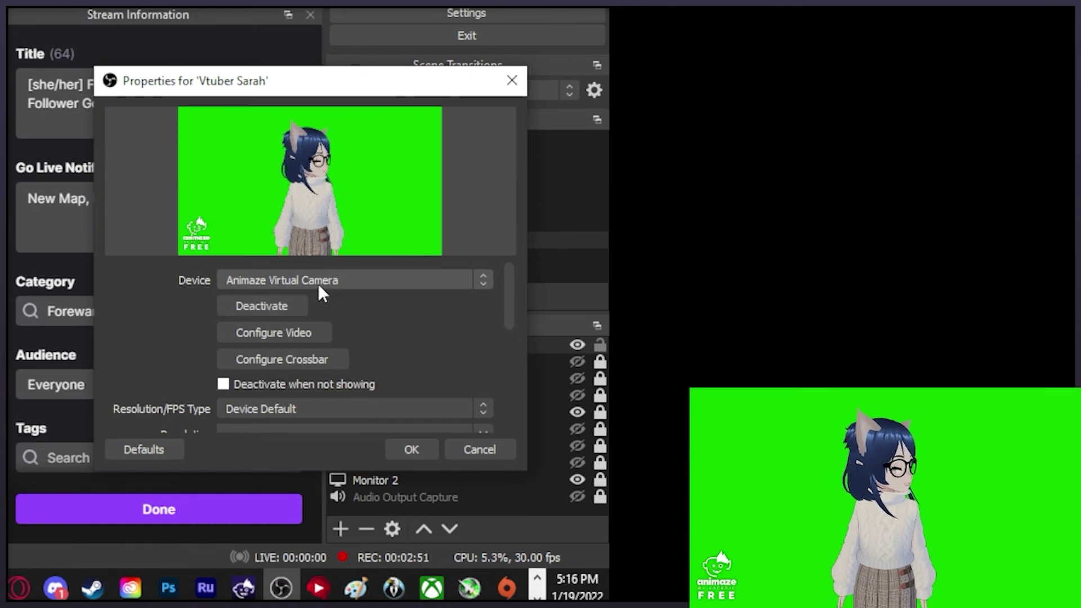
Set the capture source's Resolution/FPS Type to Custom with a 1280x720 resolution and FPS at Match Output FPS.
scroll(349, 321, down, 3)
click(299, 288)
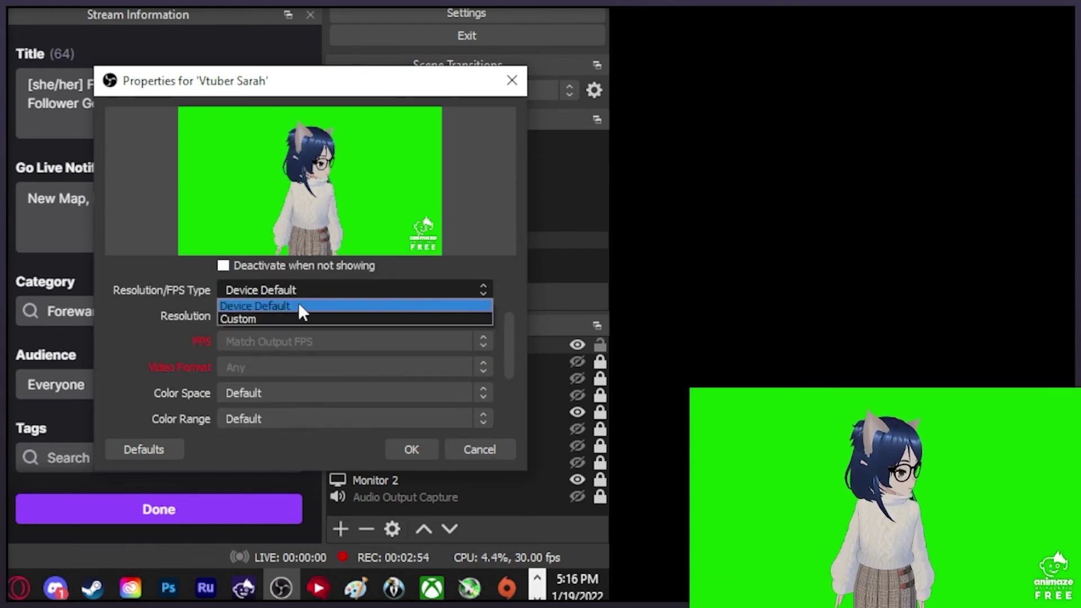
click(295, 319)
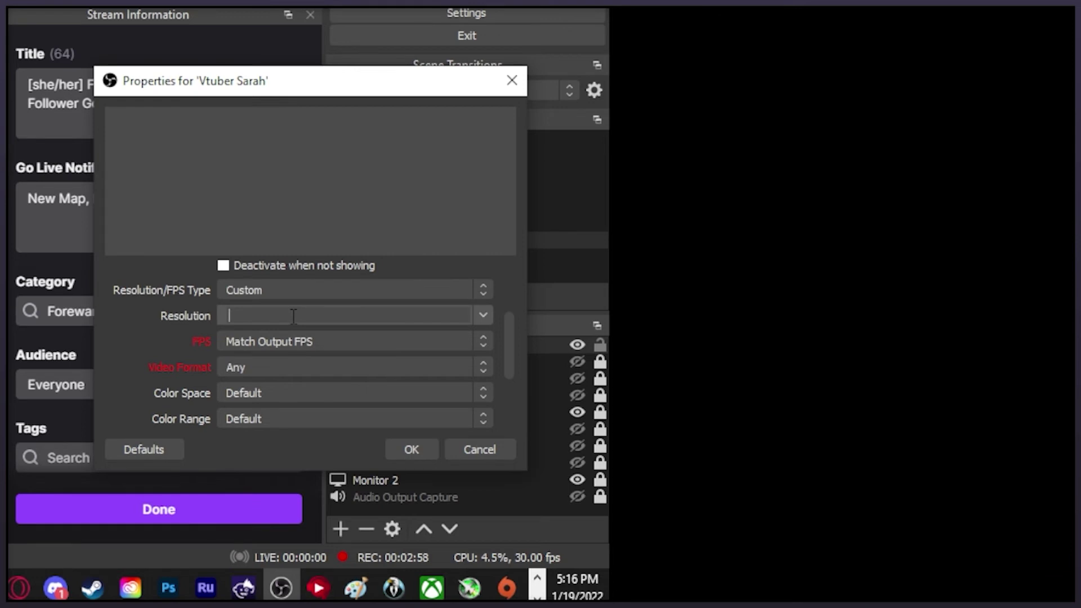
text(1280x720)
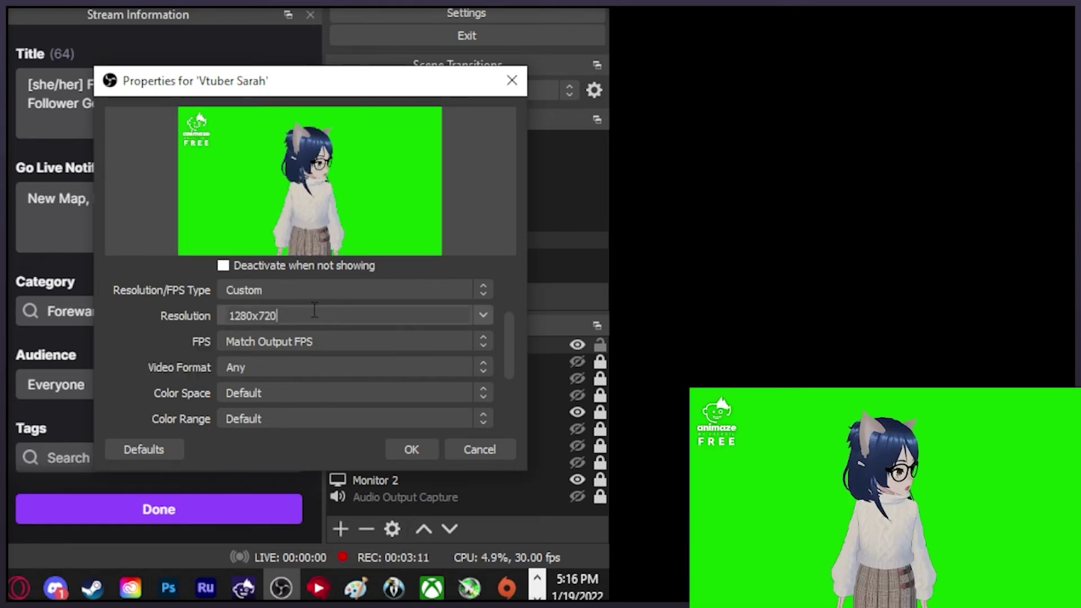
click(281, 341)
click(278, 347)
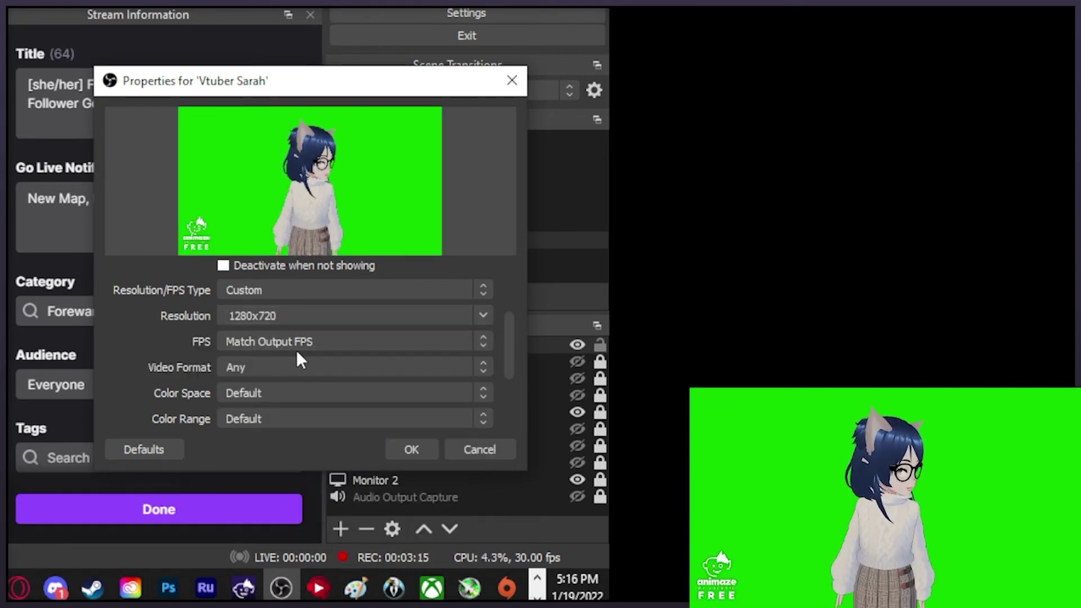
Set the capture source's Video Format to XRGB, keep the Default Color Space, and accept the source properties.
click(292, 365)
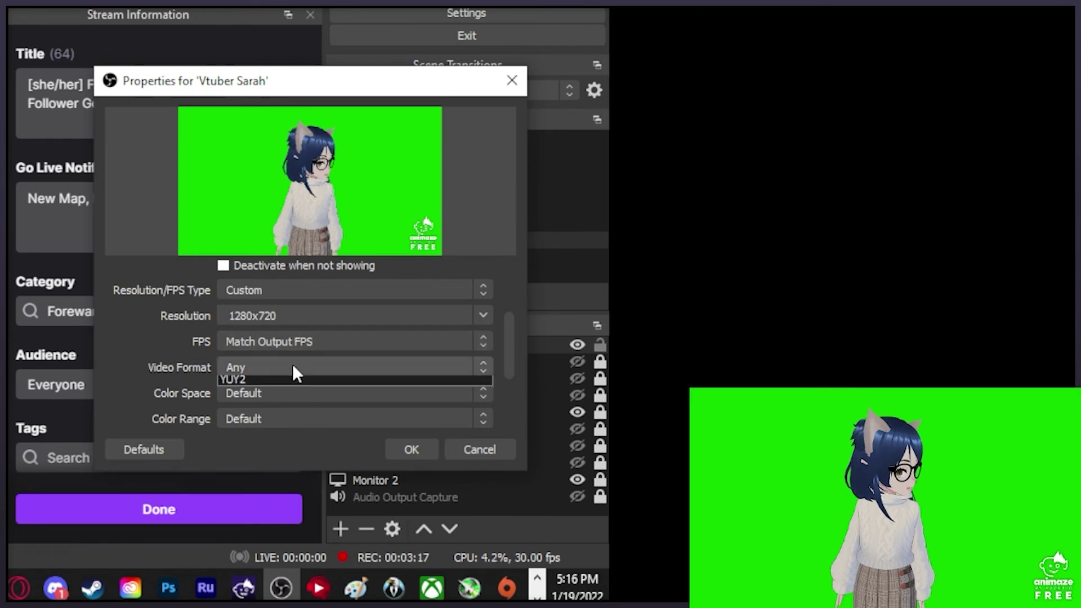
click(276, 396)
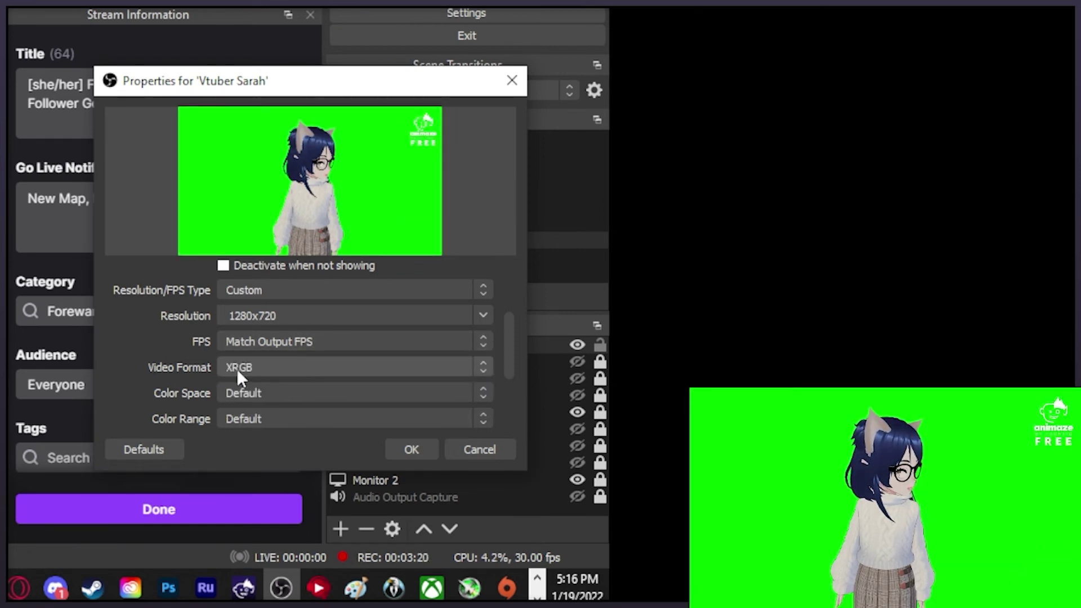
click(286, 392)
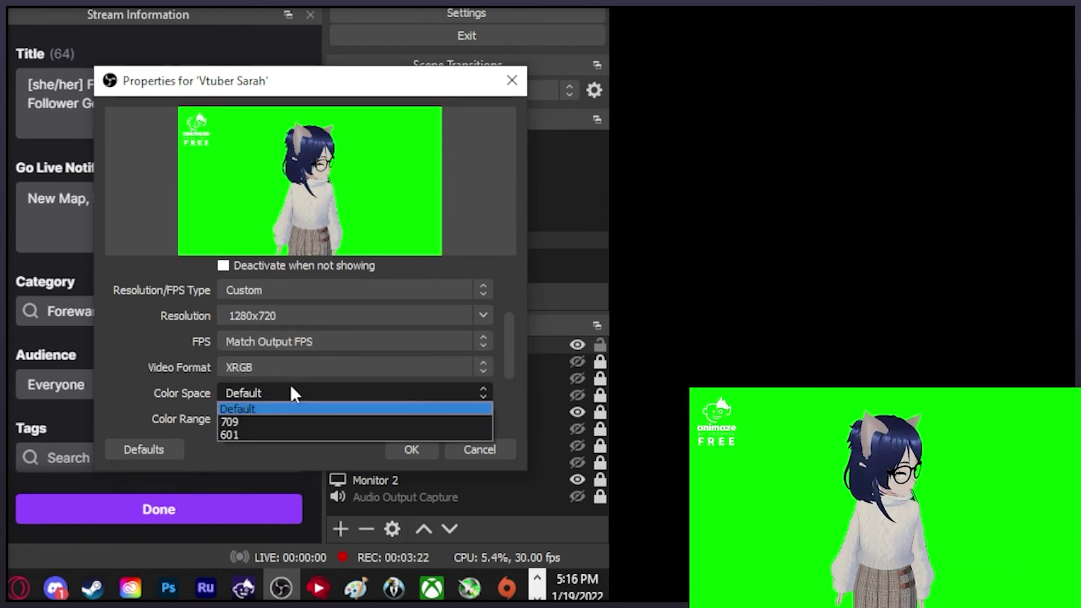
scroll(302, 349, down, 2)
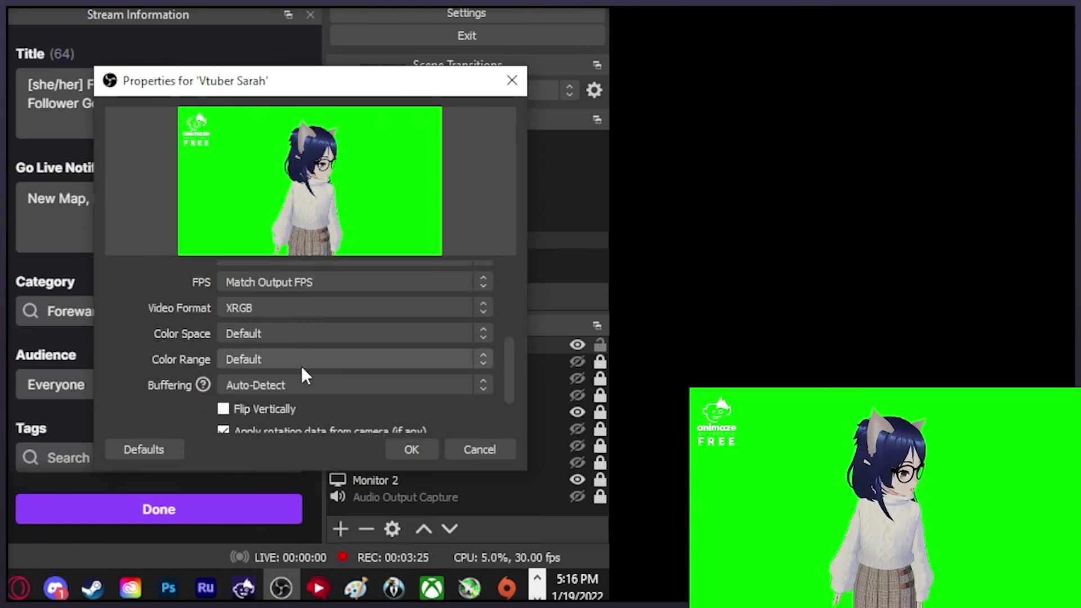
scroll(312, 388, down, 2)
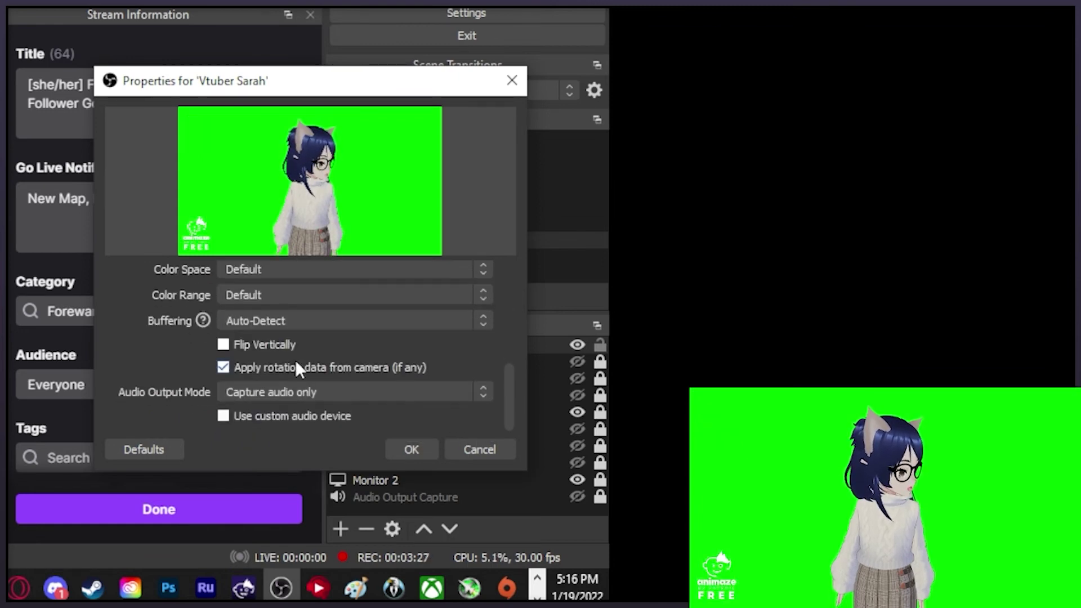
click(411, 450)
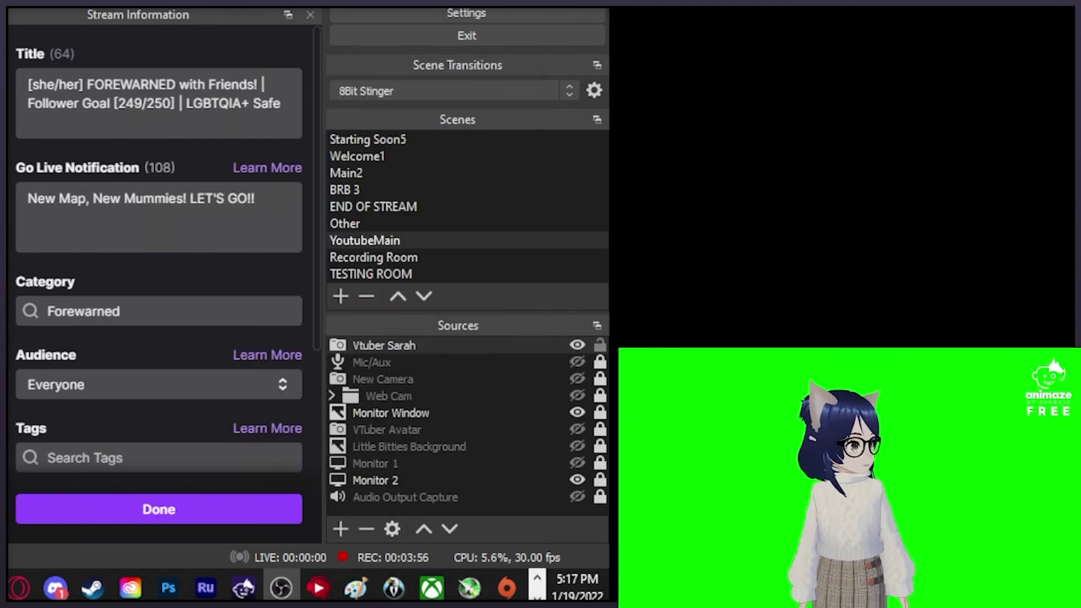
Add a Chroma Key effect filter to the VTuber video capture source.
click(441, 347)
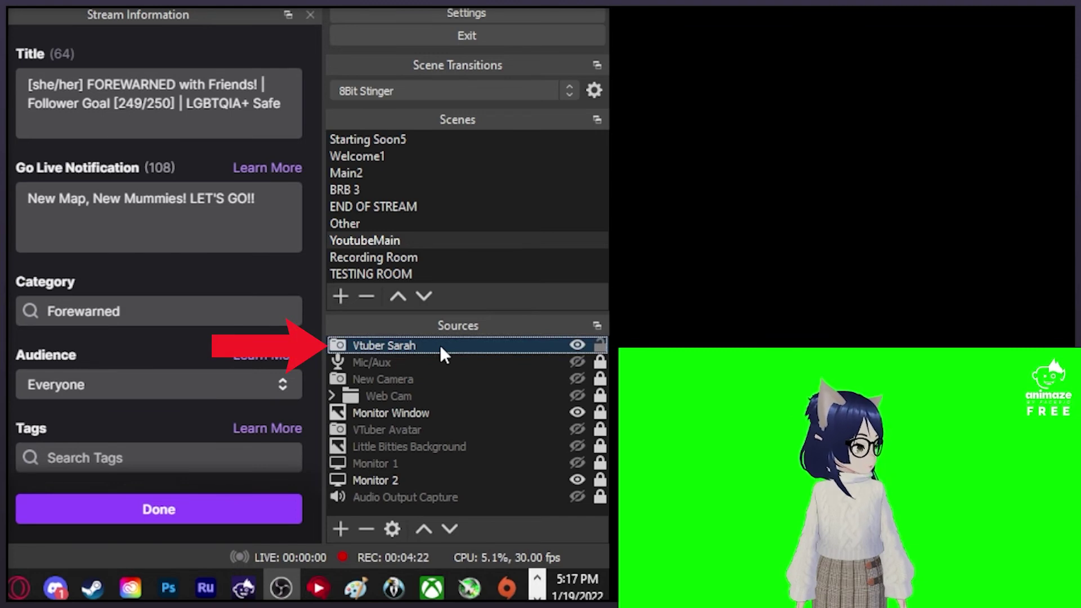
right_click(441, 345)
click(442, 311)
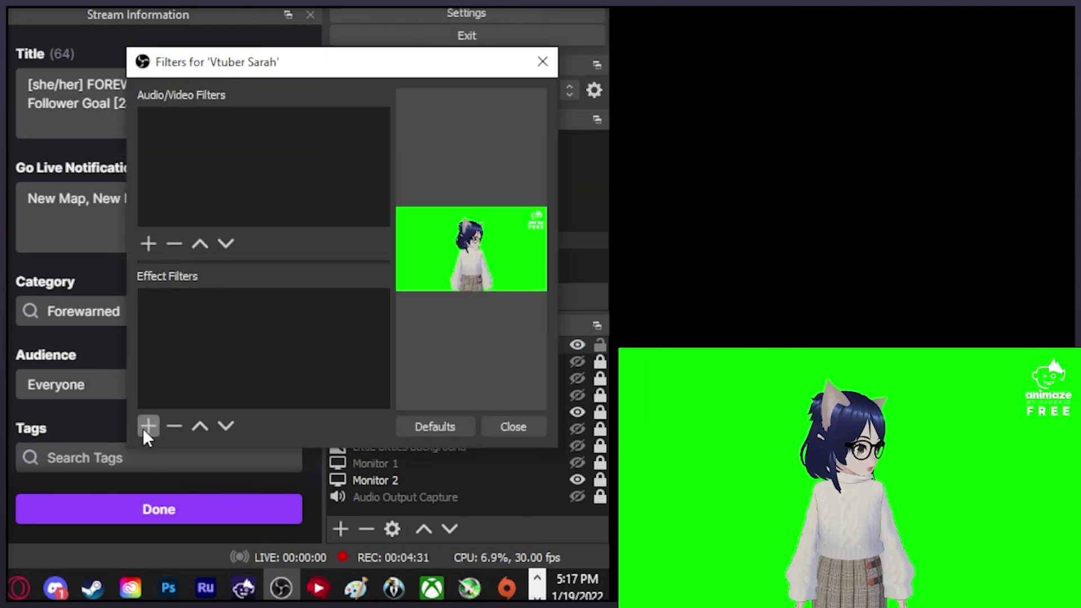
click(147, 426)
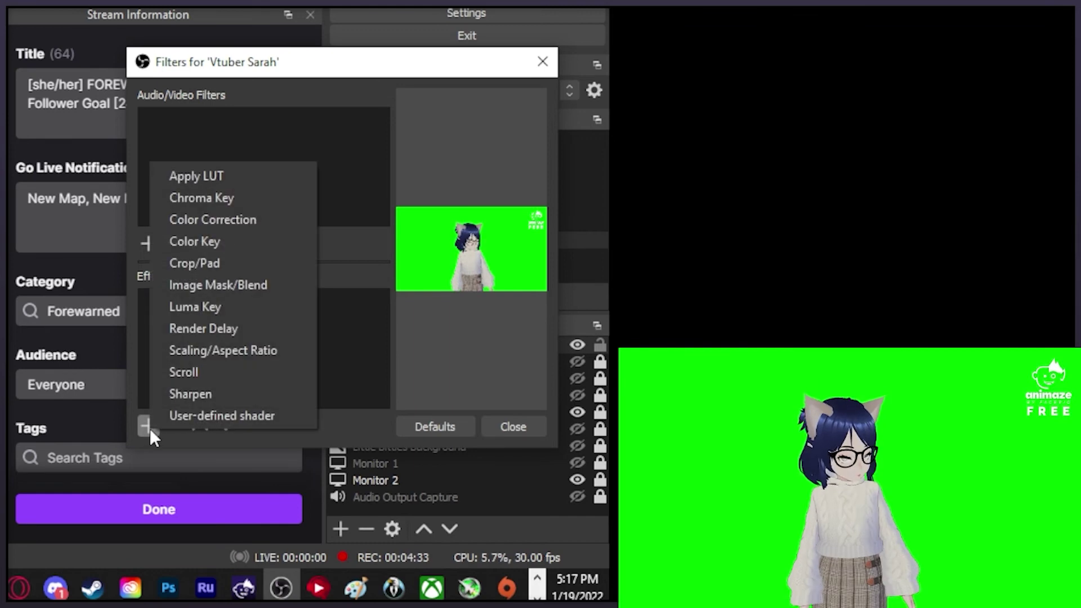
click(232, 197)
key(Return)
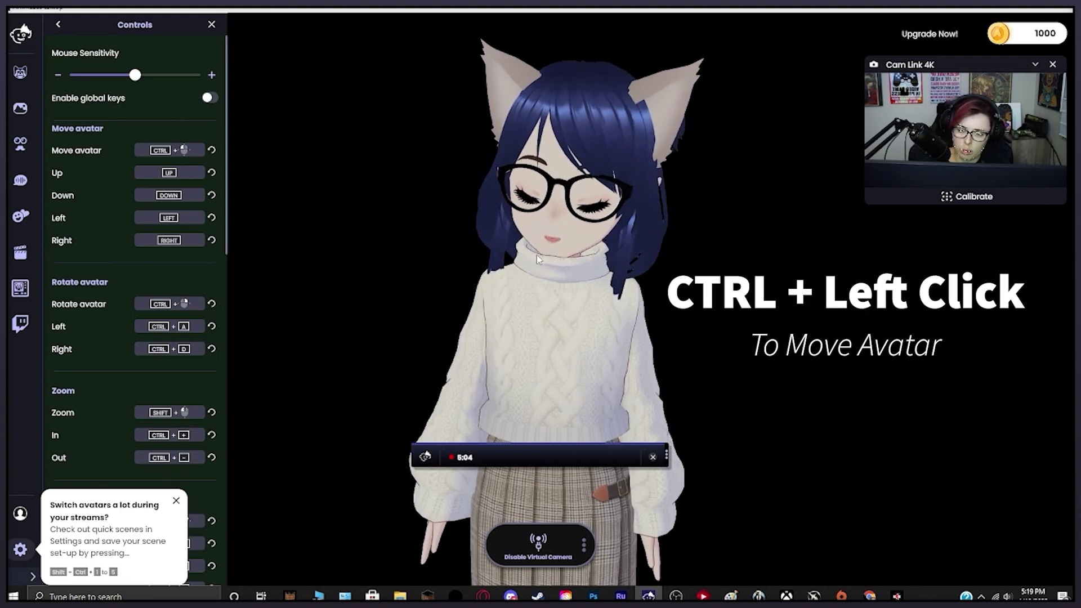
Switch to Animaze, reposition the avatar in the scene, and zoom so its head, torso and skirt are in frame.
ctrl+drag(536, 254, 645, 278)
mouse_move(492, 250)
ctrl+mouse_down()
mouse_move(480, 253)
mouse_move(518, 255)
mouse_move(505, 254)
ctrl+mouse_up()
scroll(503, 253, down, 3)
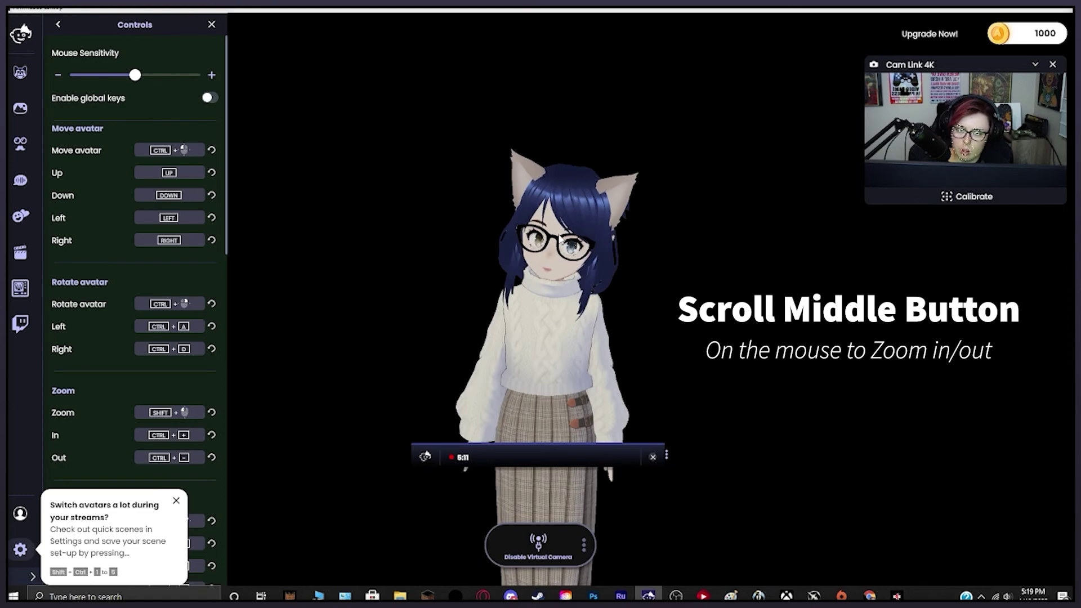
scroll(559, 233, up, 6)
scroll(559, 233, down, 3)
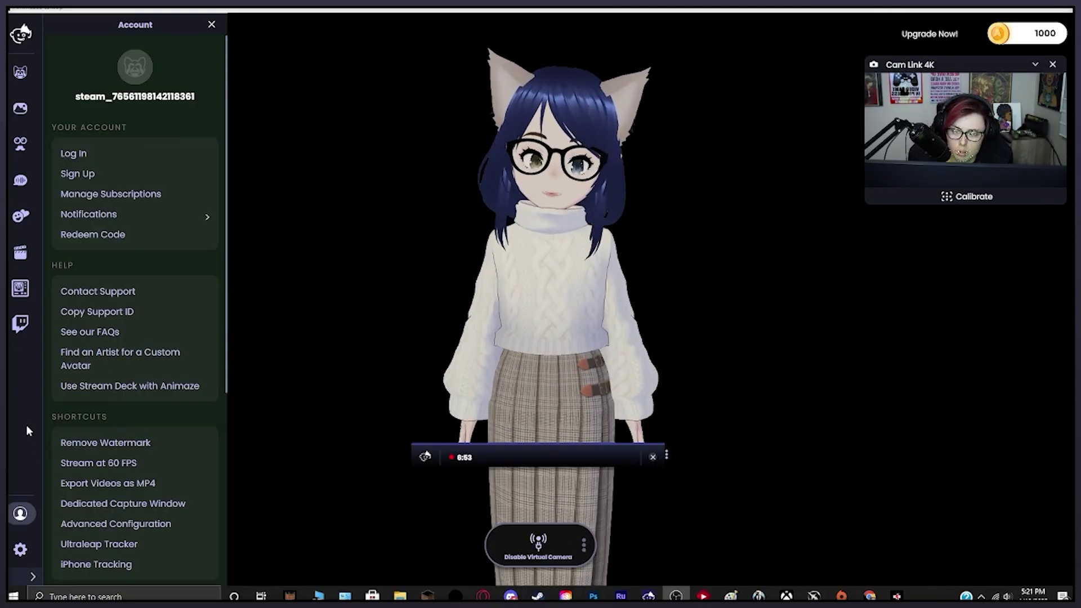
Open the Remove Watermark shortcut, examine the subscription plans for hiding the watermark, and close the plan chooser.
click(96, 443)
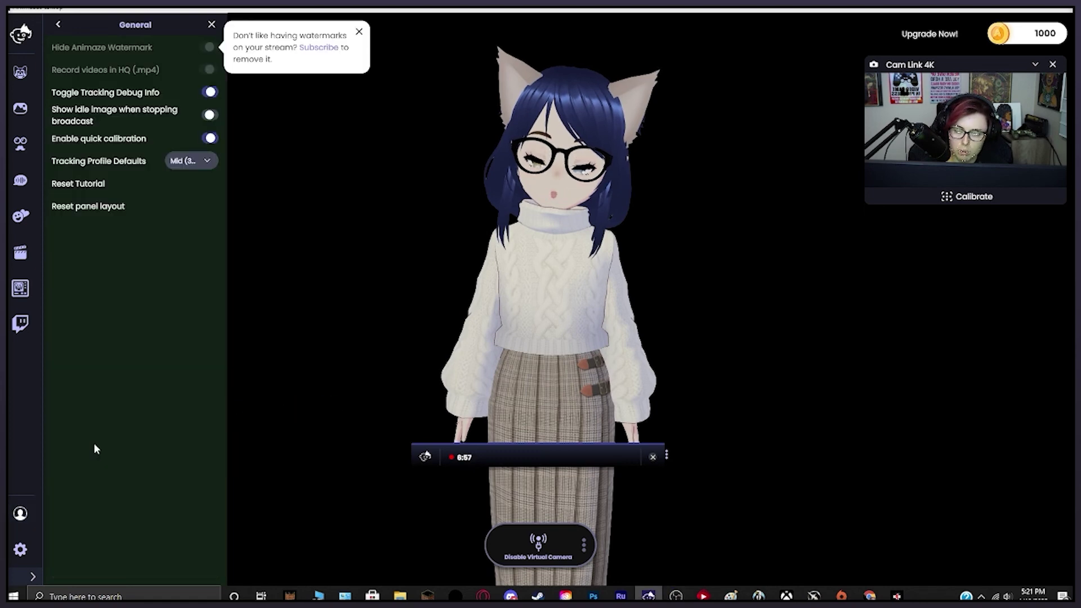
click(320, 48)
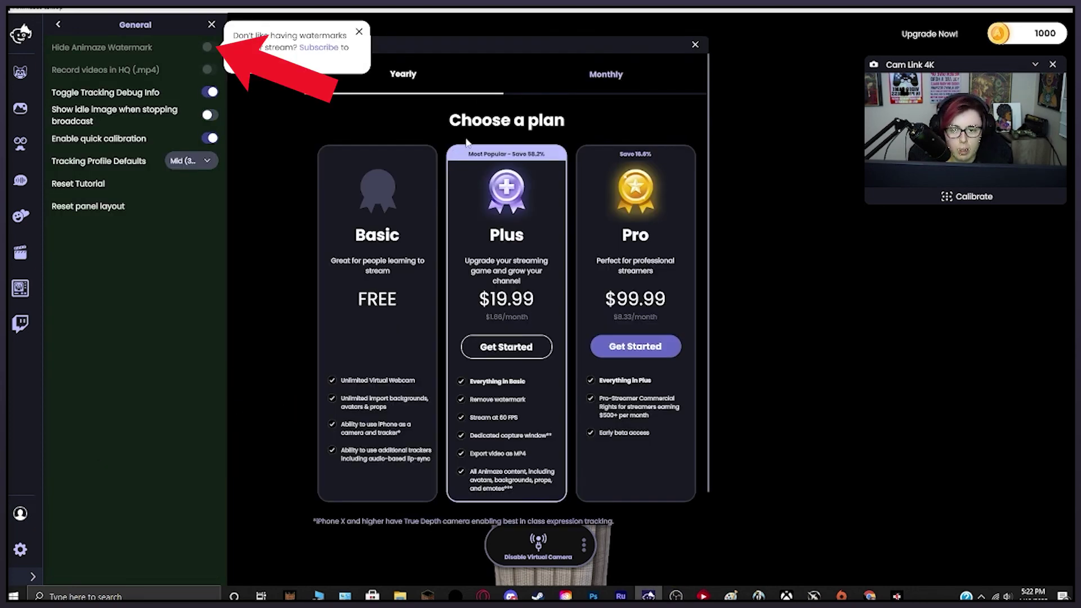
click(694, 45)
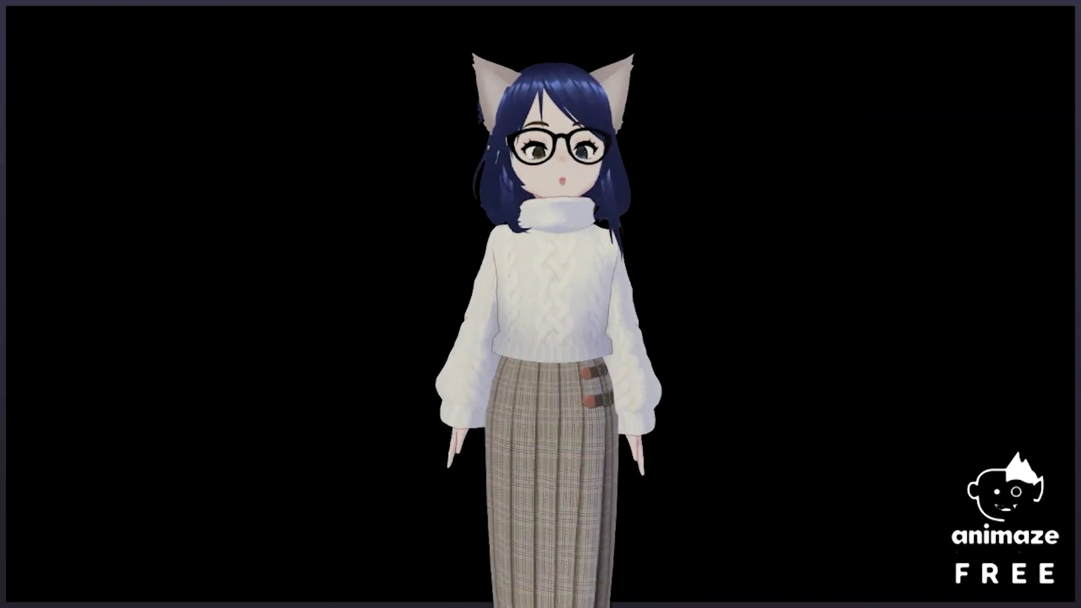